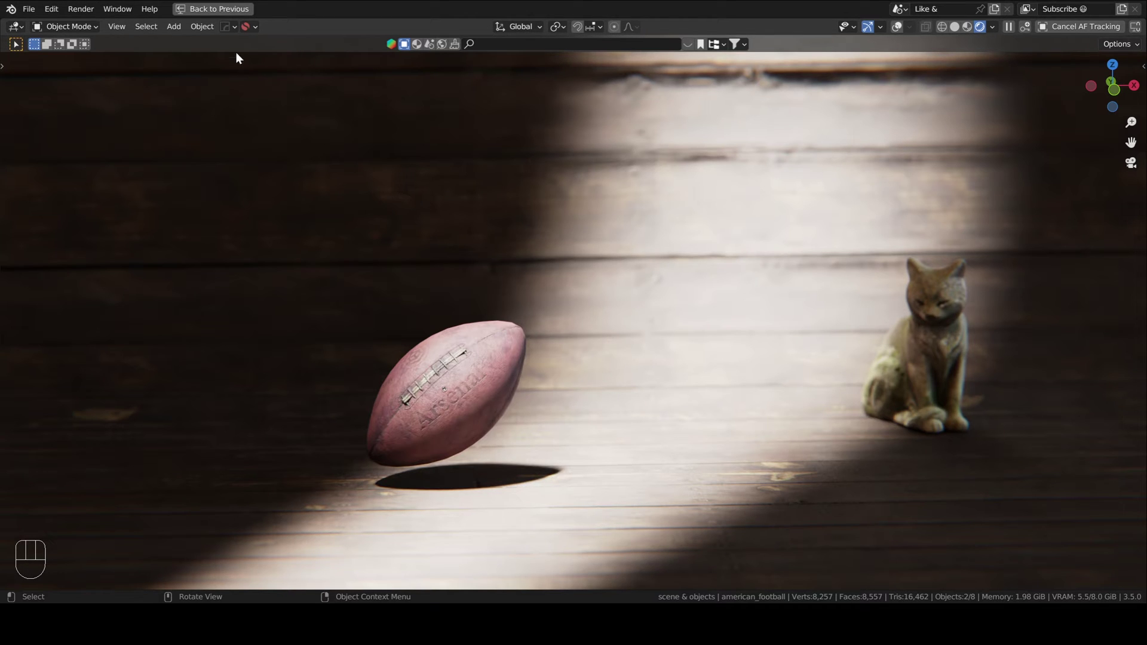
Restore the full workspace layout from the maximized viewport and try to keyframe the american_football's rotation from its transform values.
{"action": "left_click", "coordinate": [217, 8]}
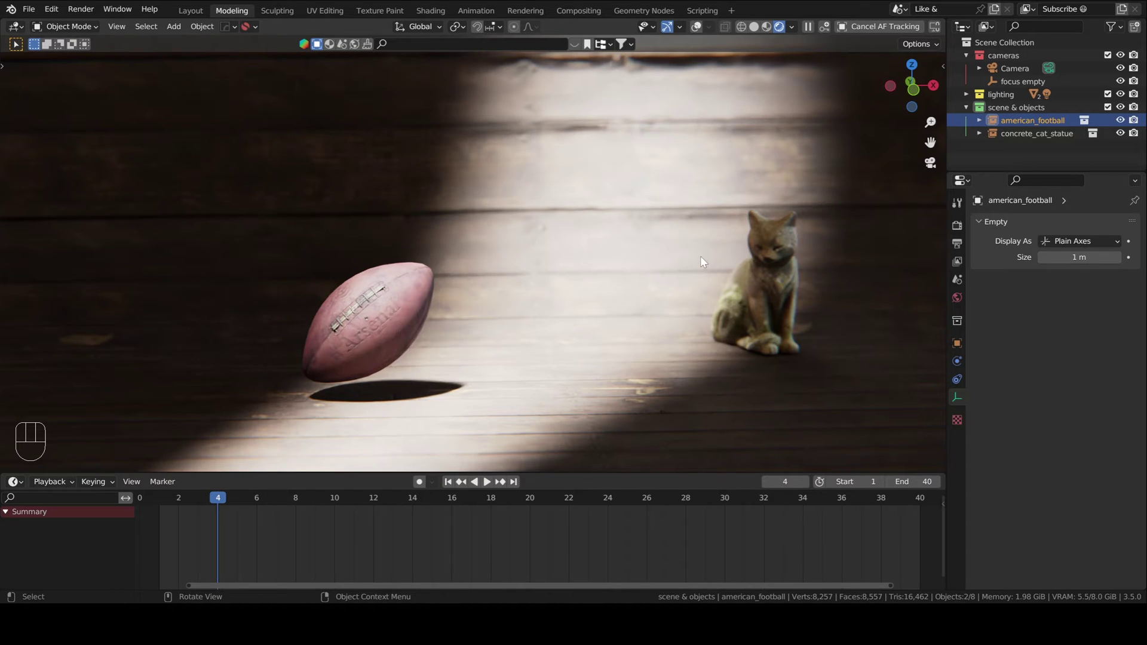
{"action": "key", "text": "n"}
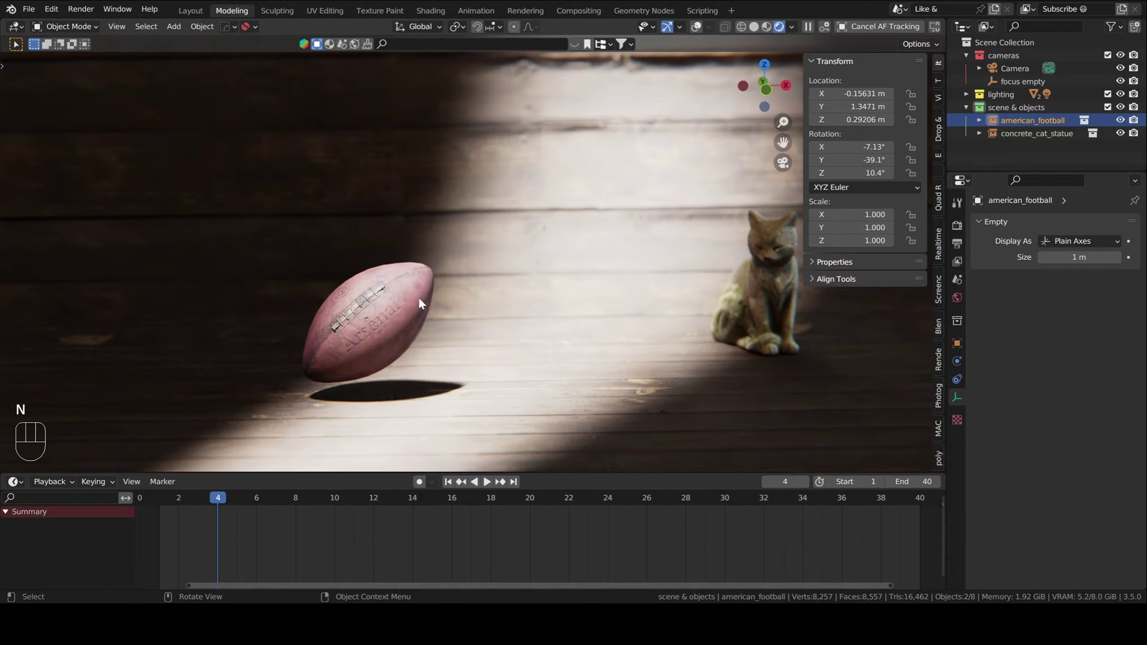
{"action": "right_click", "coordinate": [842, 152]}
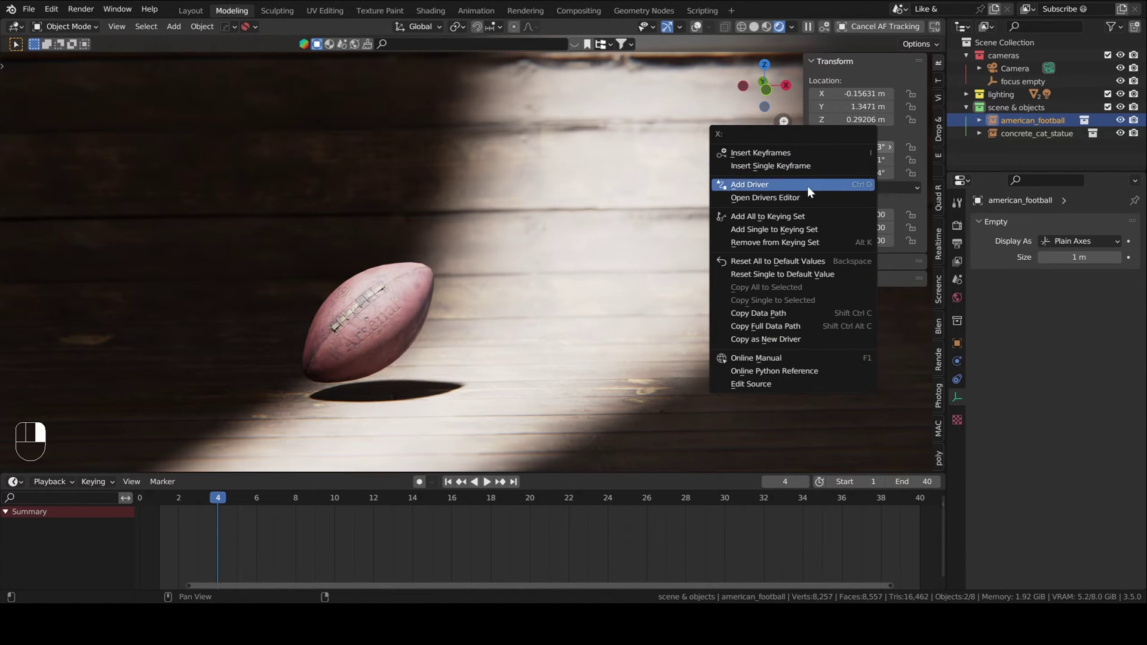
{"action": "left_click", "coordinate": [770, 154]}
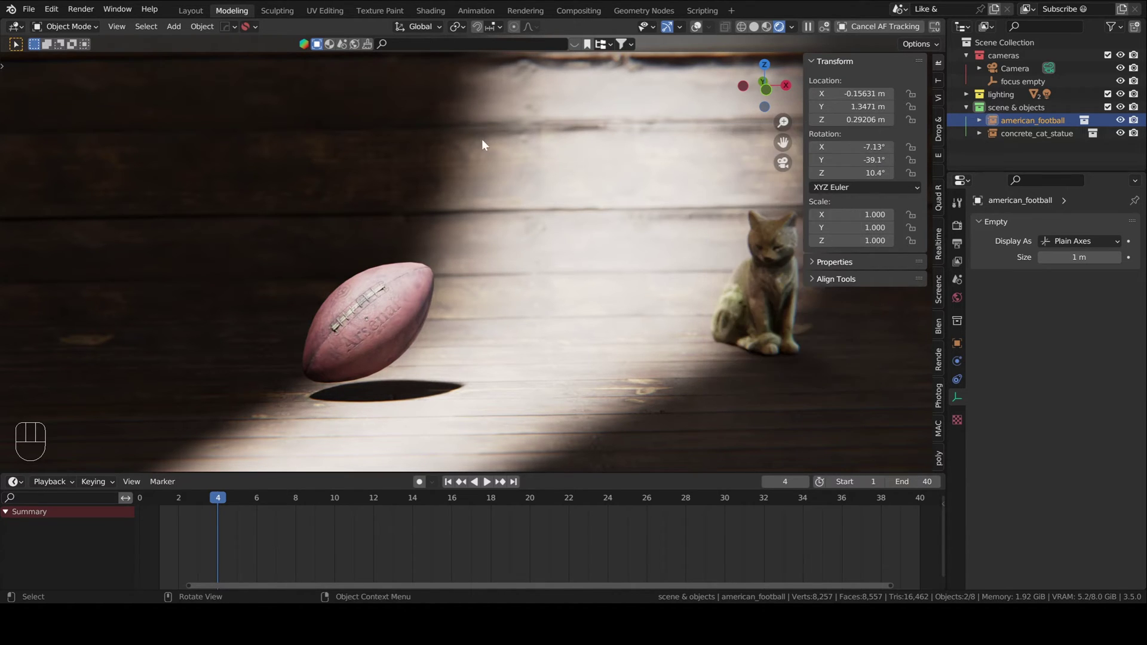
{"action": "key", "text": "n"}
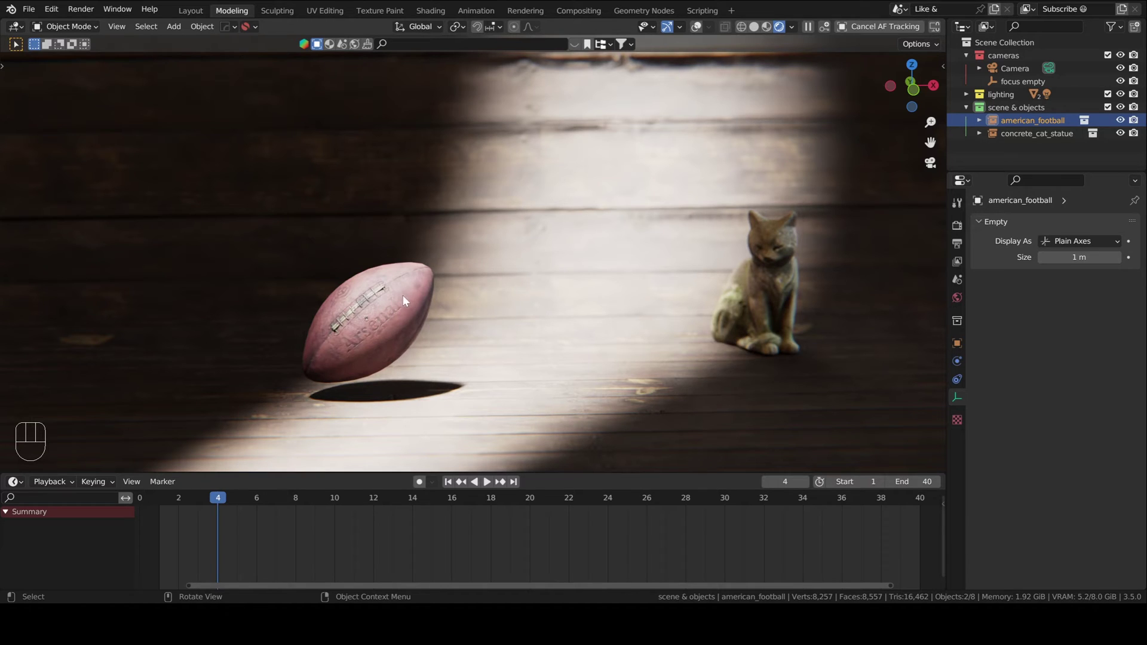
Keyframe the football's location at frame 4 and, after moving it toward the cat statue to X 0.39788 m, at frame 12.
{"action": "key", "text": "i"}
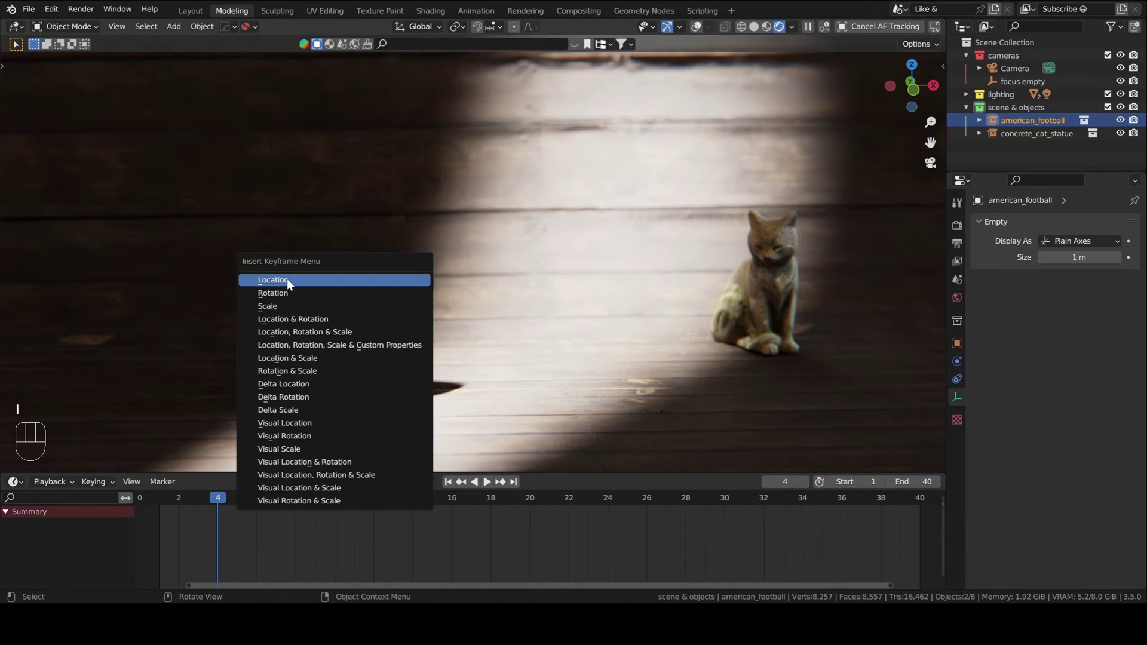
{"action": "left_click", "coordinate": [389, 292]}
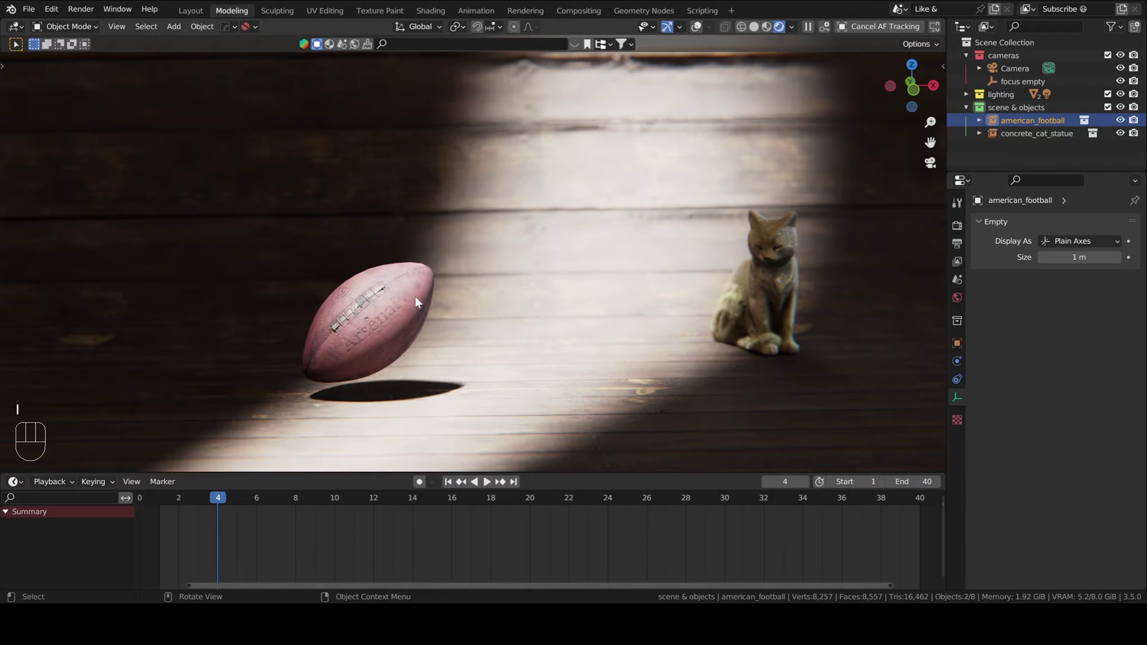
{"action": "key", "text": "g"}
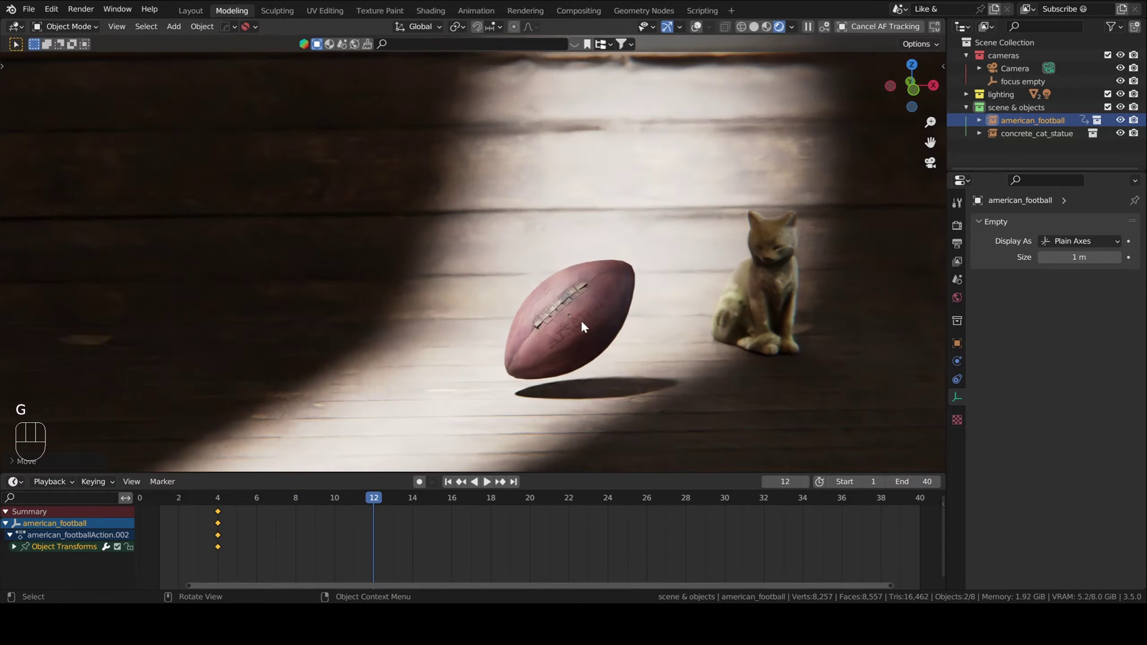
{"action": "left_click", "coordinate": [619, 301]}
{"action": "key", "text": "i"}
{"action": "left_click", "coordinate": [619, 301]}
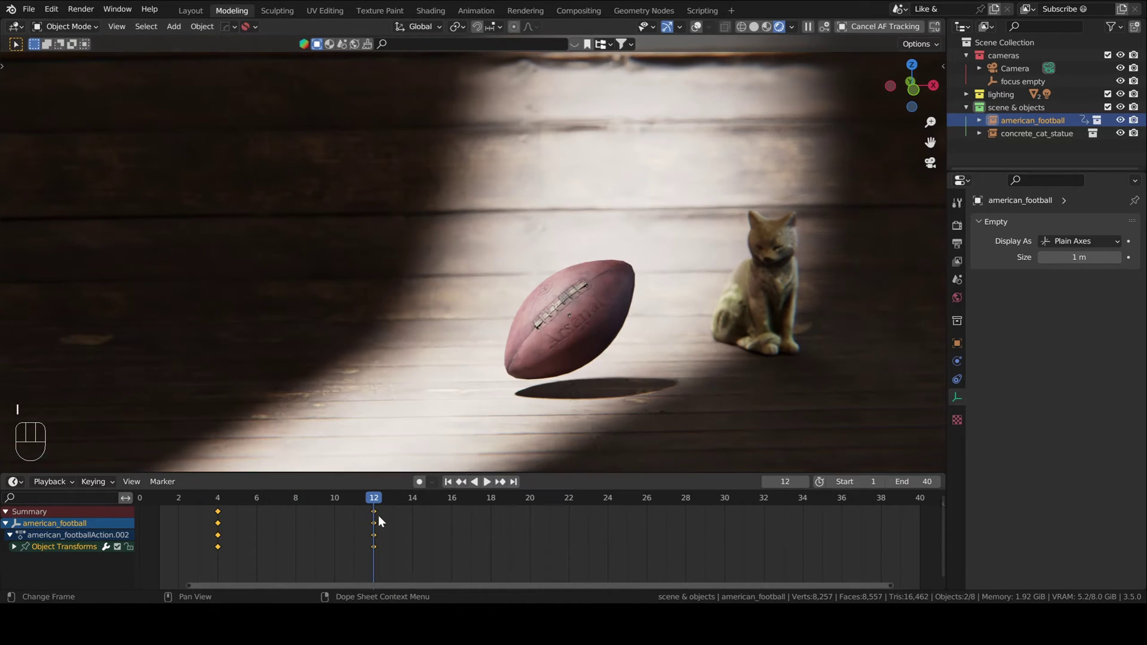
Inspect the football's location values on its frame 12 keyframe and on the in-between frames back to frame 9.
{"action": "key", "text": "n"}
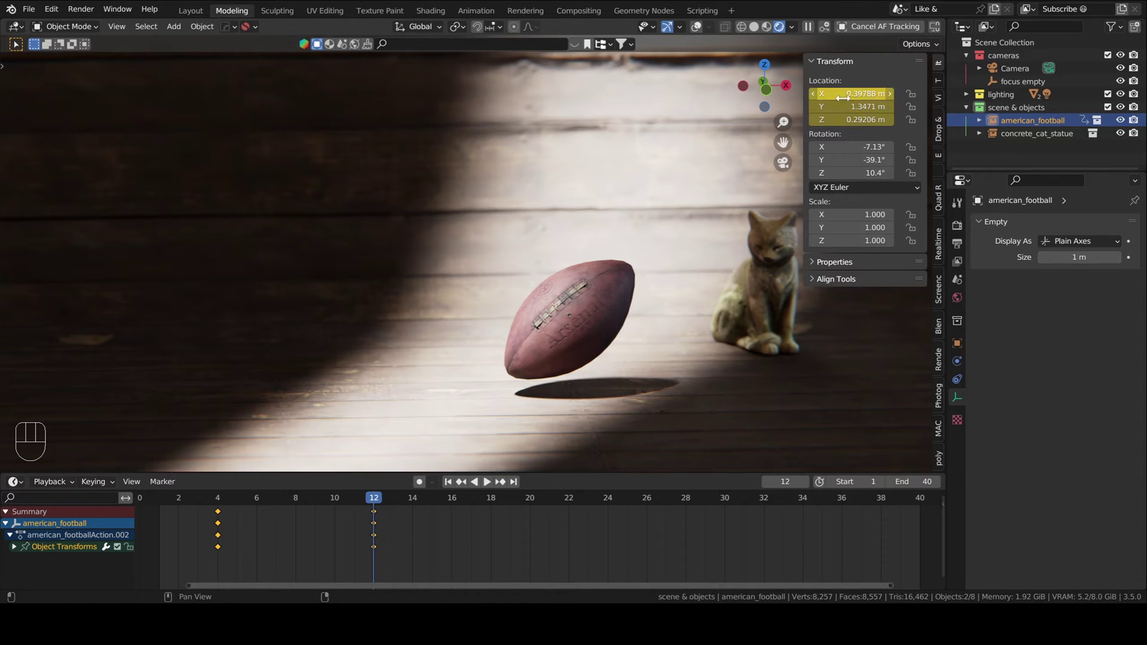
{"action": "key", "text": "Left"}
{"action": "key", "text": "Left"}
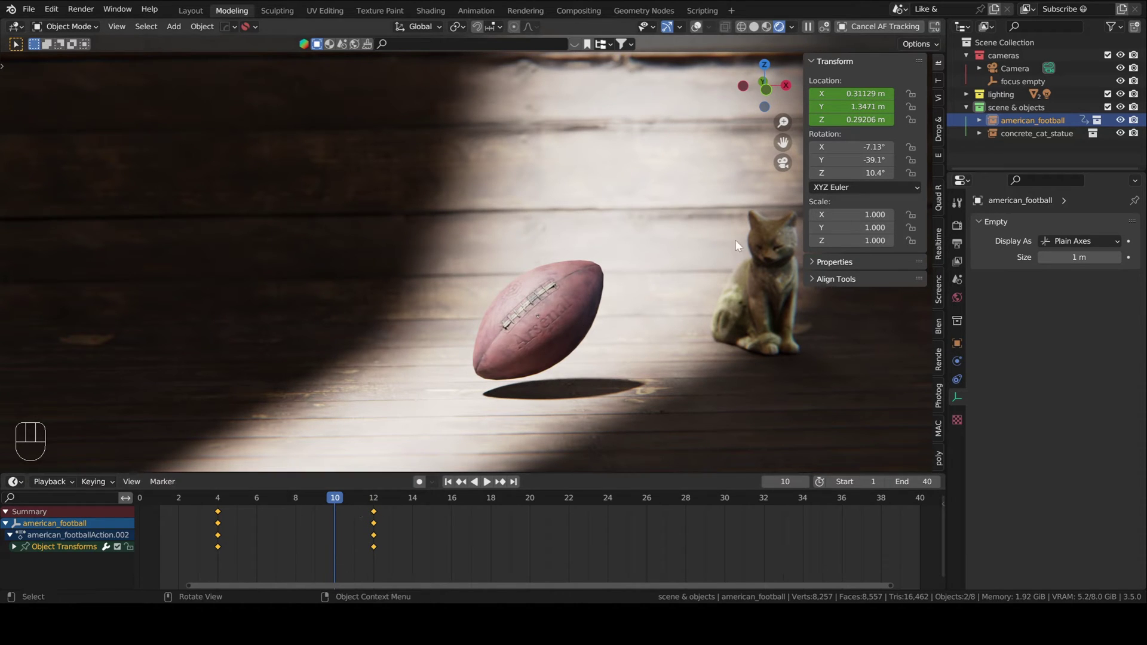
{"action": "left_click", "coordinate": [369, 505]}
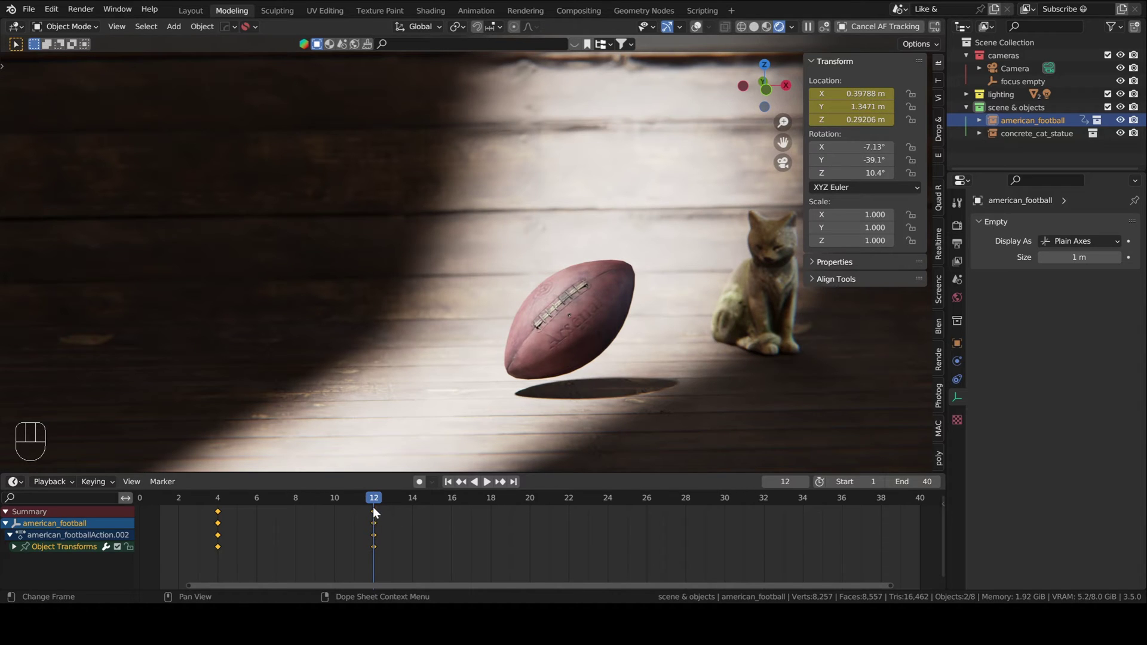
{"action": "left_click_drag", "start_coordinate": [372, 498], "coordinate": [315, 498]}
Duplicate the football's frame 4 keyframe to frame 7 and scrub back through the held motion.
{"action": "left_click", "coordinate": [217, 510]}
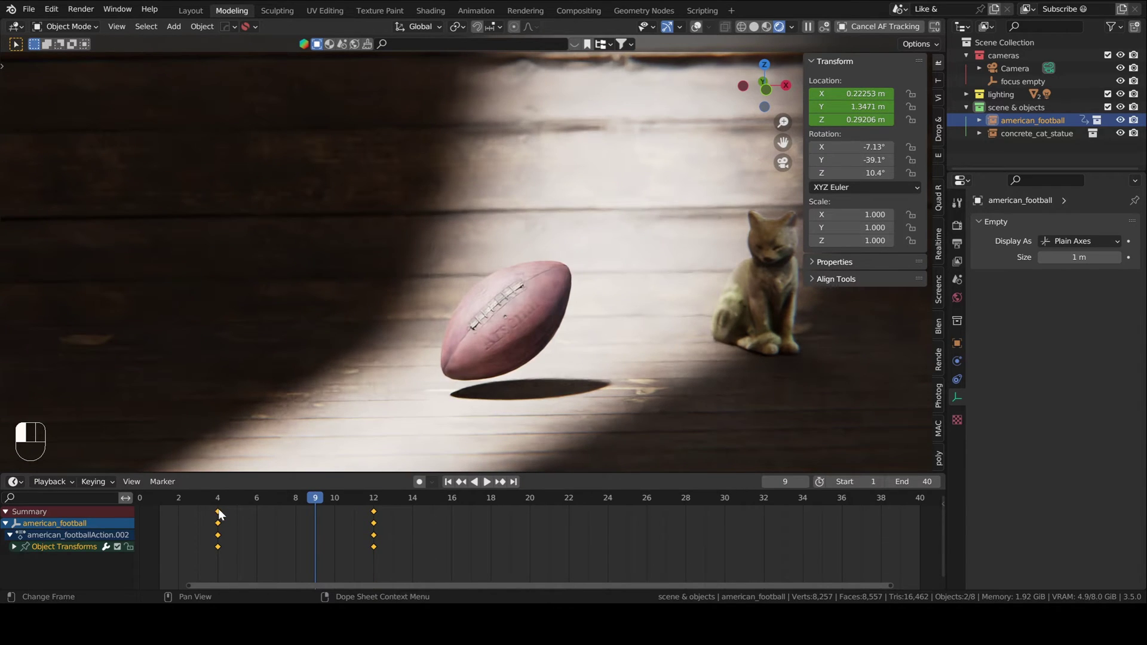
{"action": "key", "text": "shift+d"}
{"action": "left_click", "coordinate": [282, 520]}
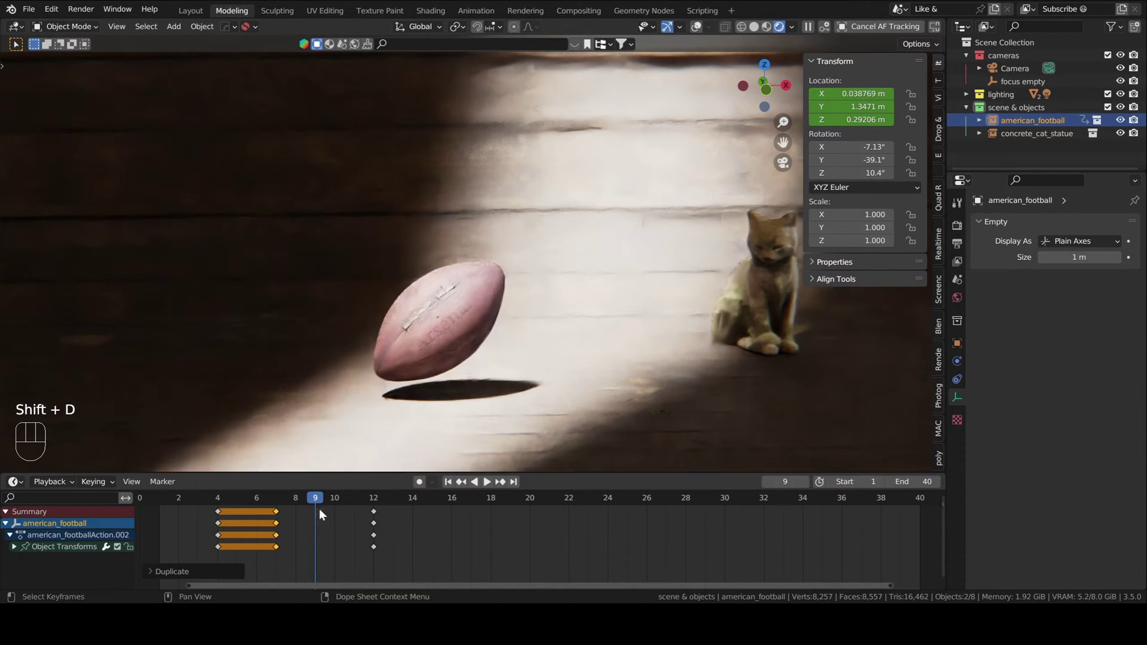
{"action": "left_click_drag", "start_coordinate": [318, 502], "coordinate": [215, 506]}
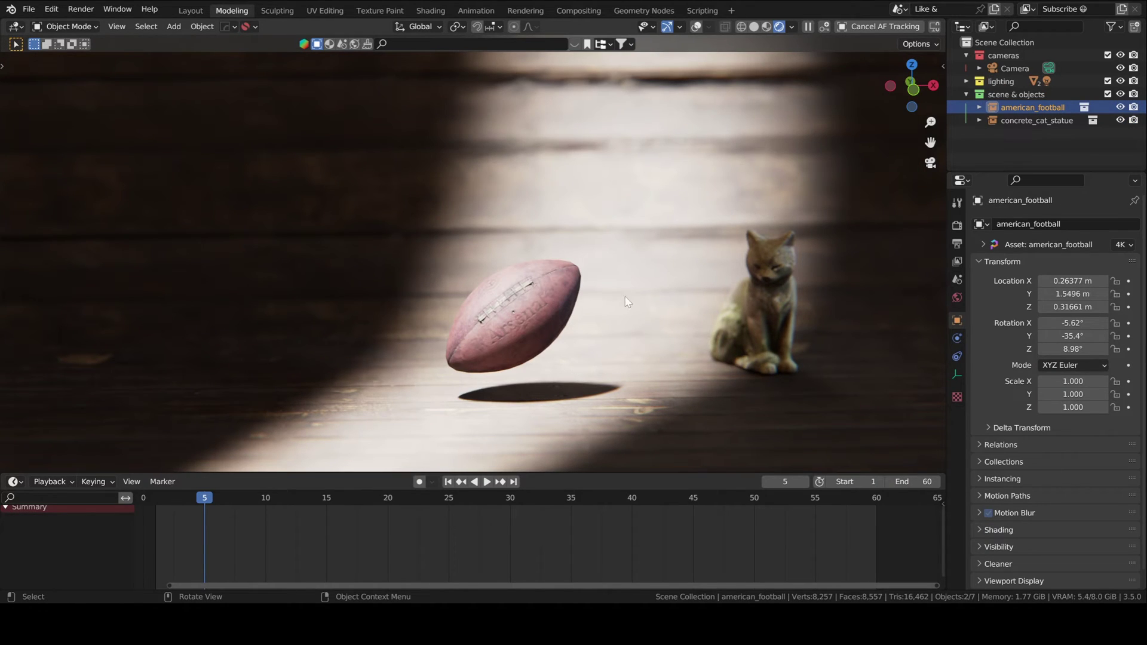
{"action": "key", "text": "r"}
{"action": "key", "text": "z"}
{"action": "key", "text": "z"}
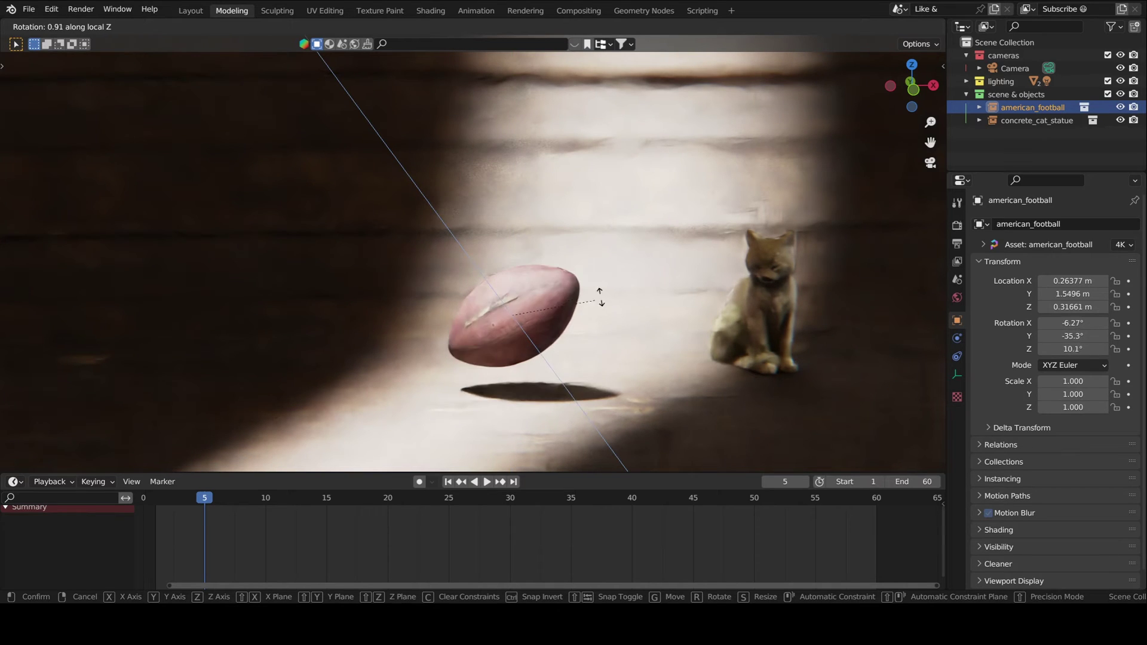
{"action": "left_click", "coordinate": [346, 374]}
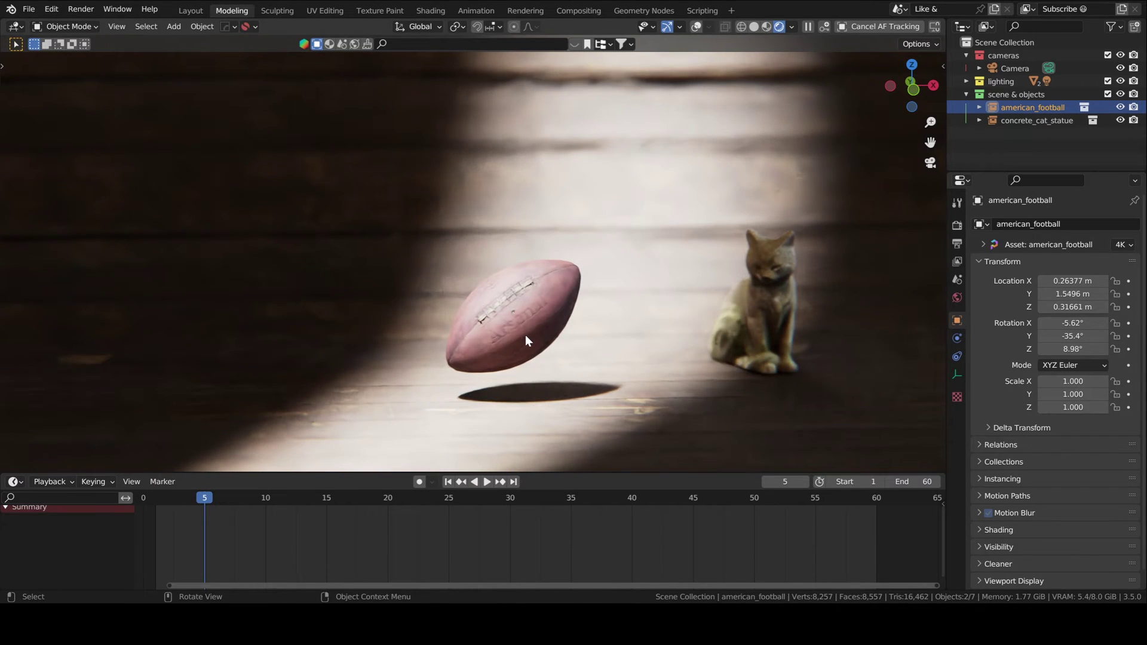
Keyframe the football's rotation at frame 5 and, after spinning it about its local Z axis to Z -347°, at frame 60.
{"action": "key", "text": "i"}
{"action": "left_click", "coordinate": [400, 333]}
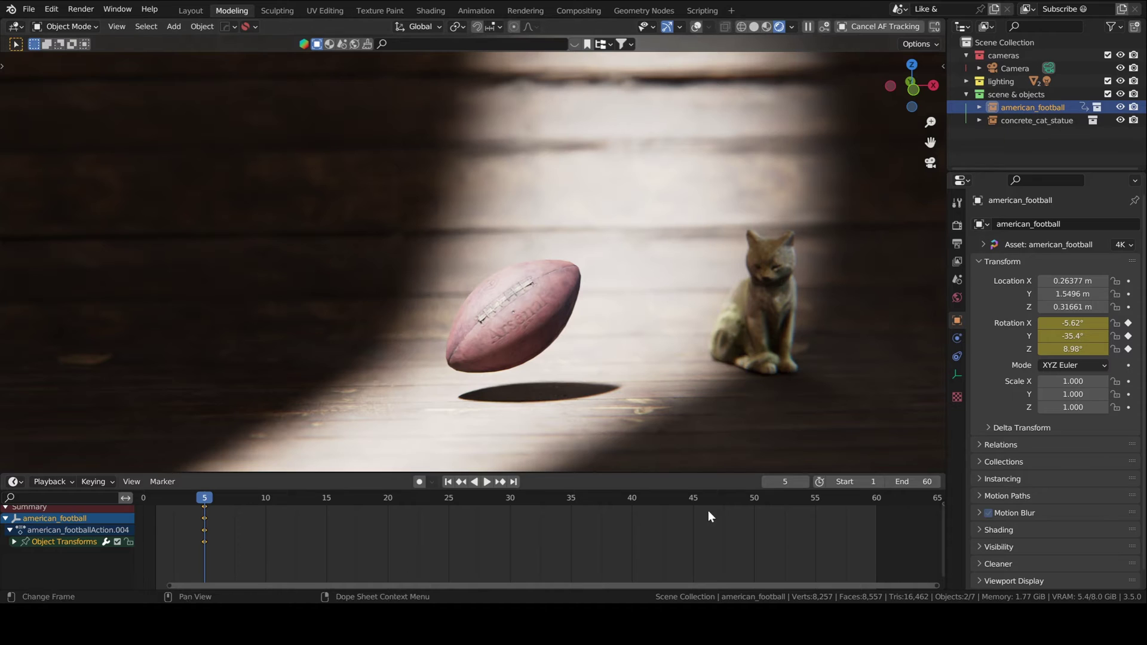
{"action": "left_click", "coordinate": [514, 482]}
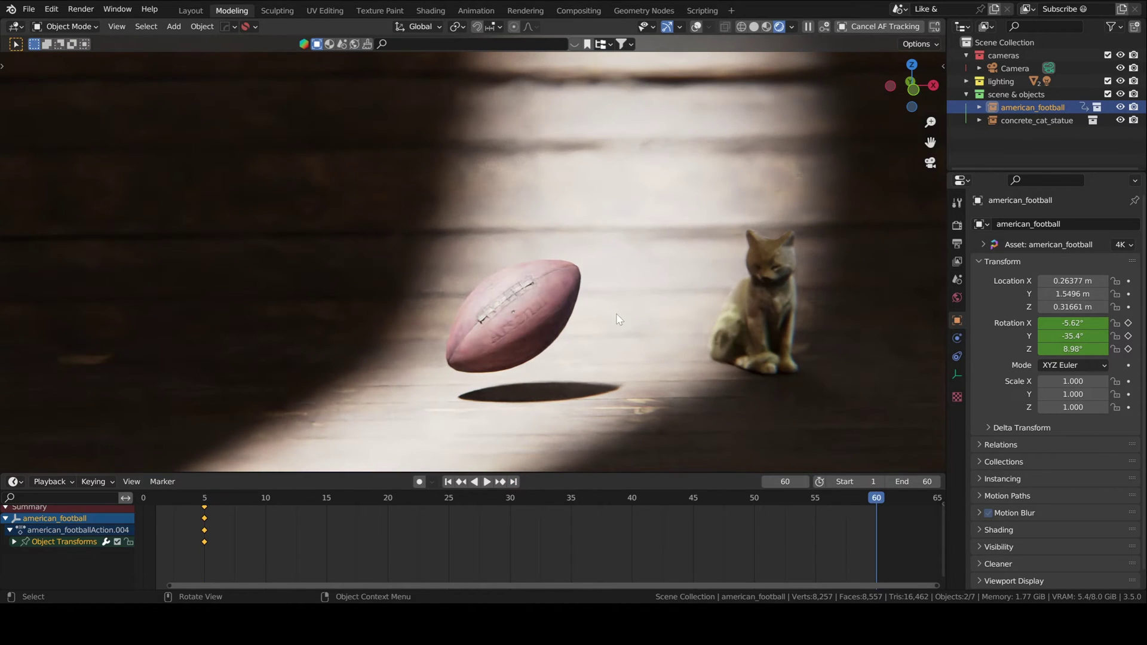
{"action": "key", "text": "r"}
{"action": "key", "text": "z"}
{"action": "key", "text": "z"}
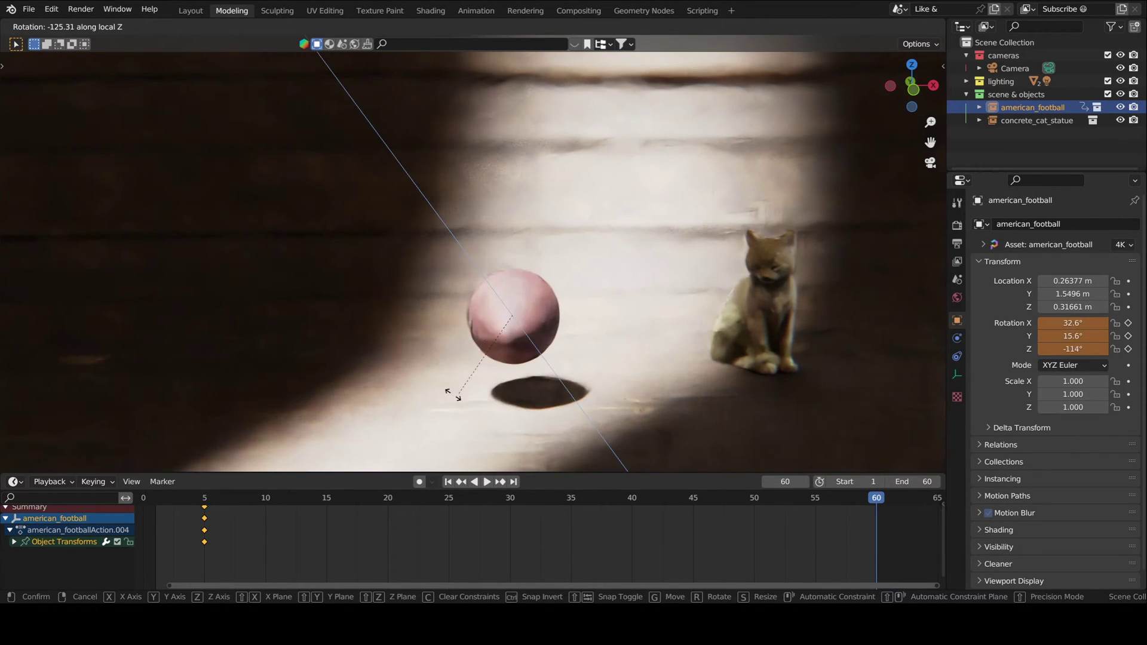
{"action": "left_click", "coordinate": [662, 301]}
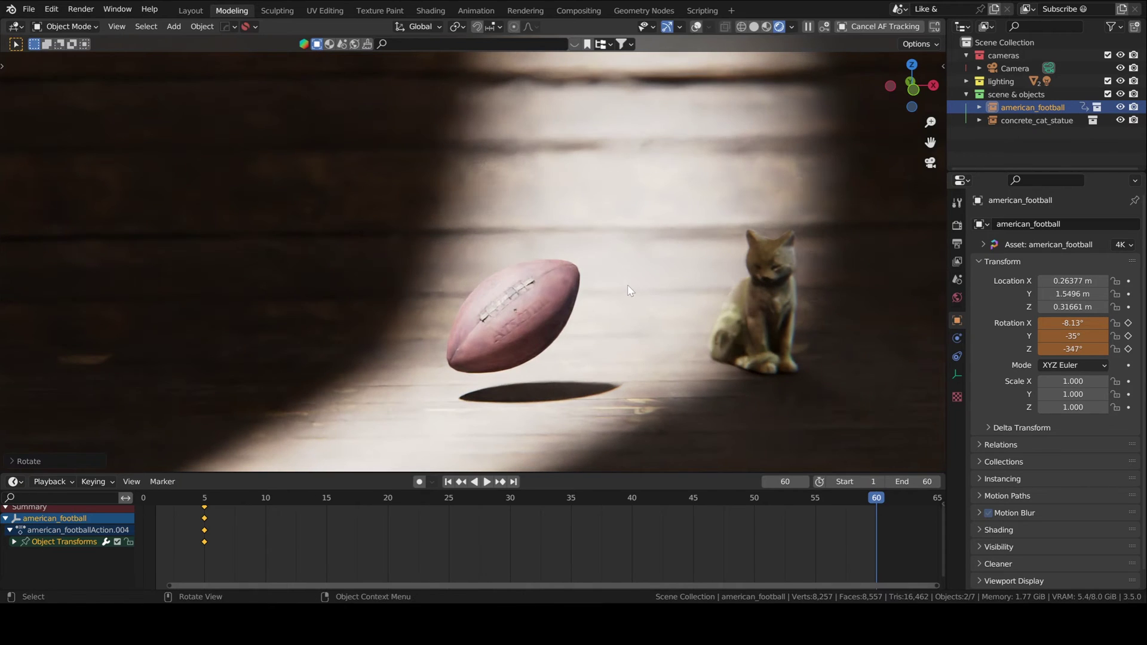
{"action": "key", "text": "i"}
{"action": "left_click", "coordinate": [557, 283]}
Play the football's rotation animation from frame 1 and inspect the spin around frame 27.
{"action": "left_click", "coordinate": [448, 482]}
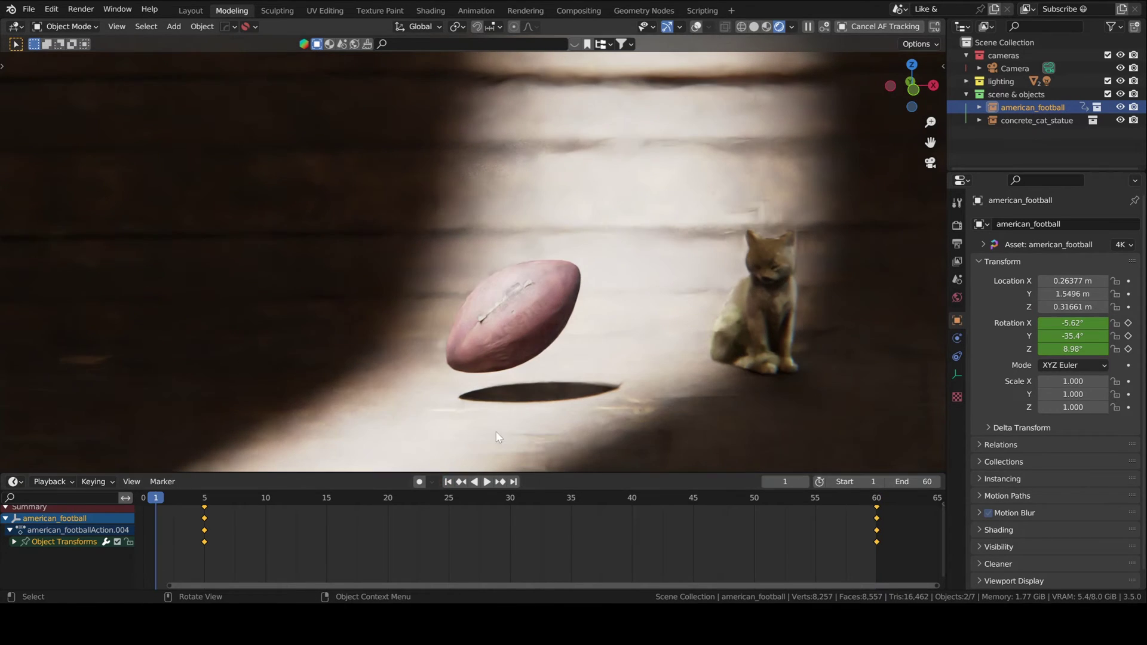
{"action": "key", "text": "space"}
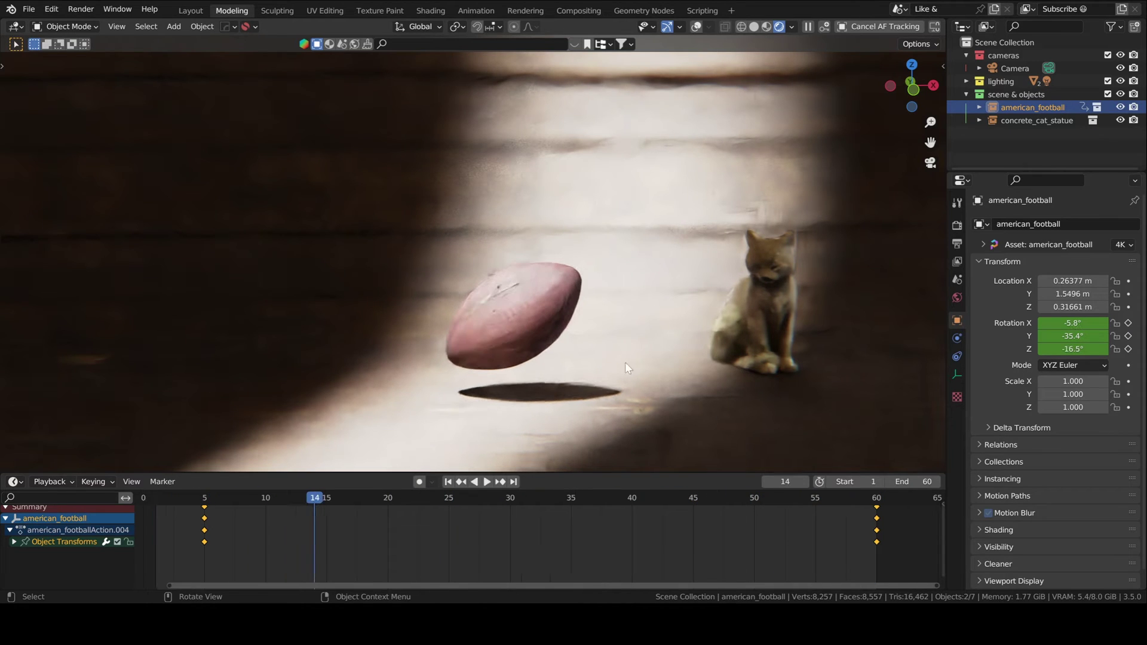
{"action": "left_click_drag", "start_coordinate": [317, 501], "coordinate": [473, 505]}
{"action": "key", "text": "space"}
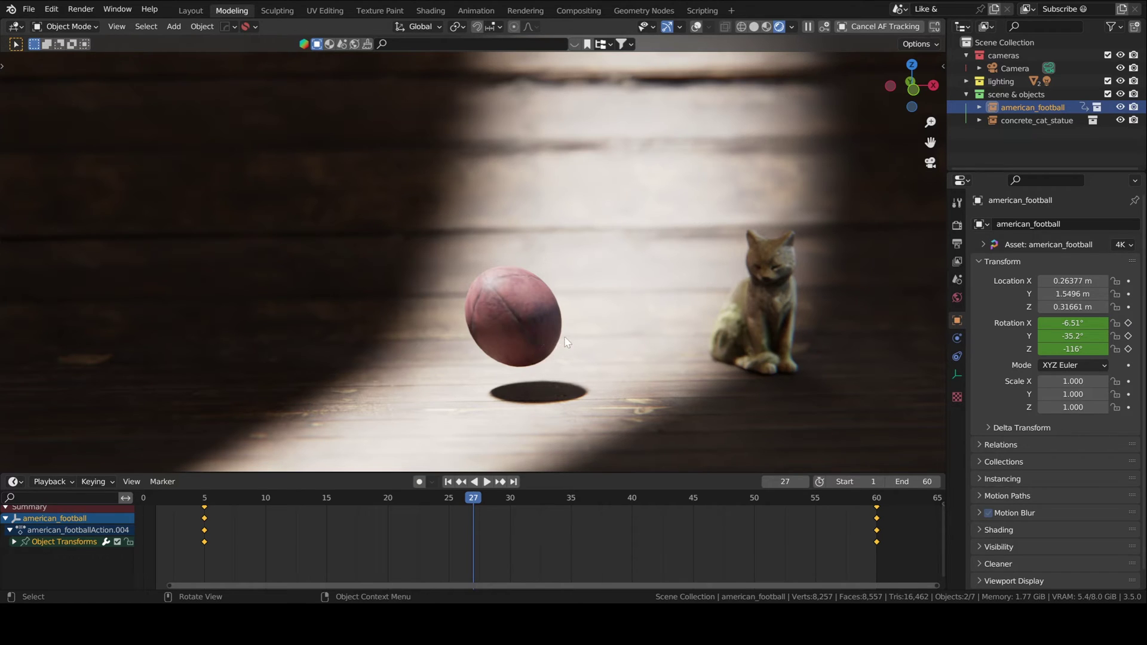
{"action": "key", "text": "r"}
{"action": "key", "text": "z"}
{"action": "key", "text": "z"}
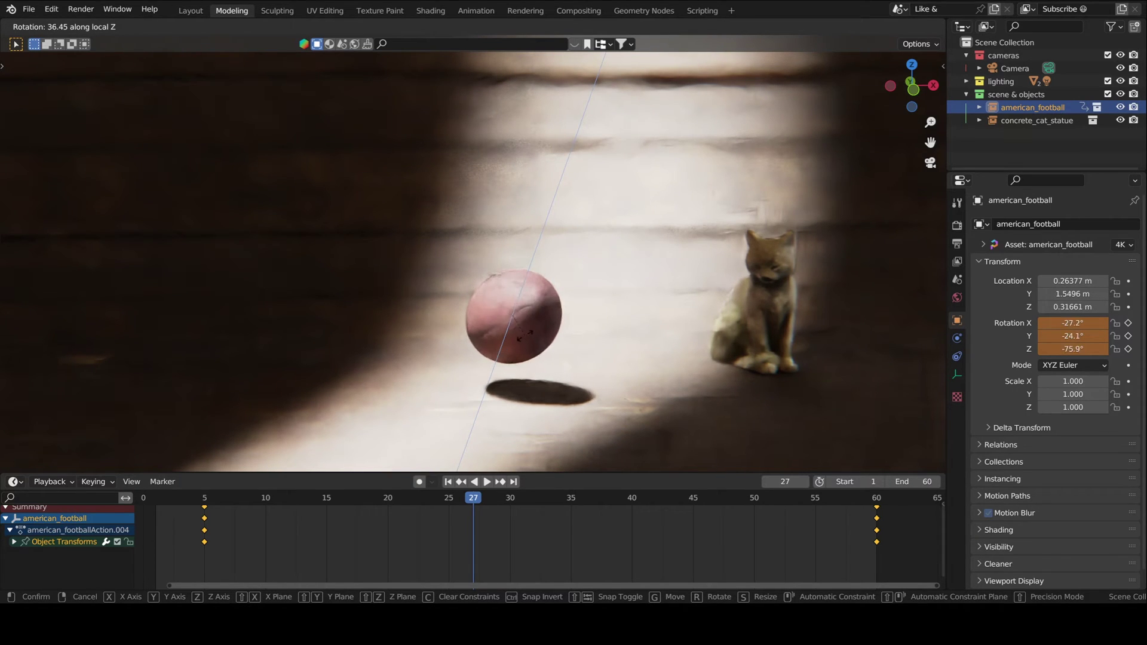
{"action": "right_click", "coordinate": [526, 332]}
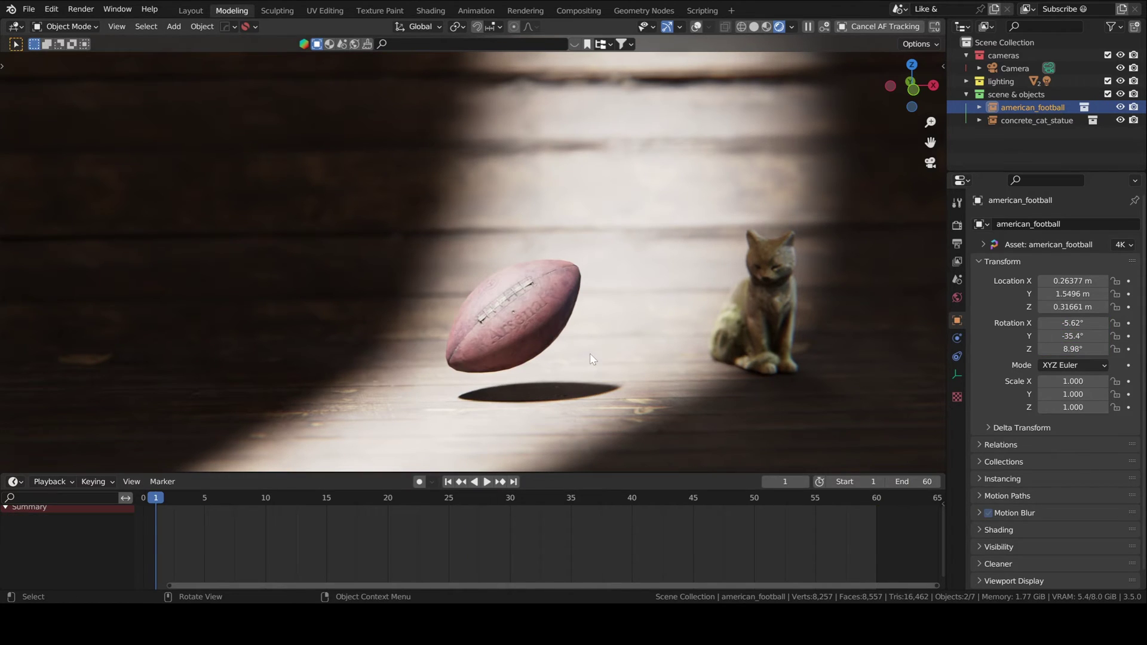
Add a Copy Rotation object constraint to the american_football.
{"action": "left_click", "coordinate": [956, 356]}
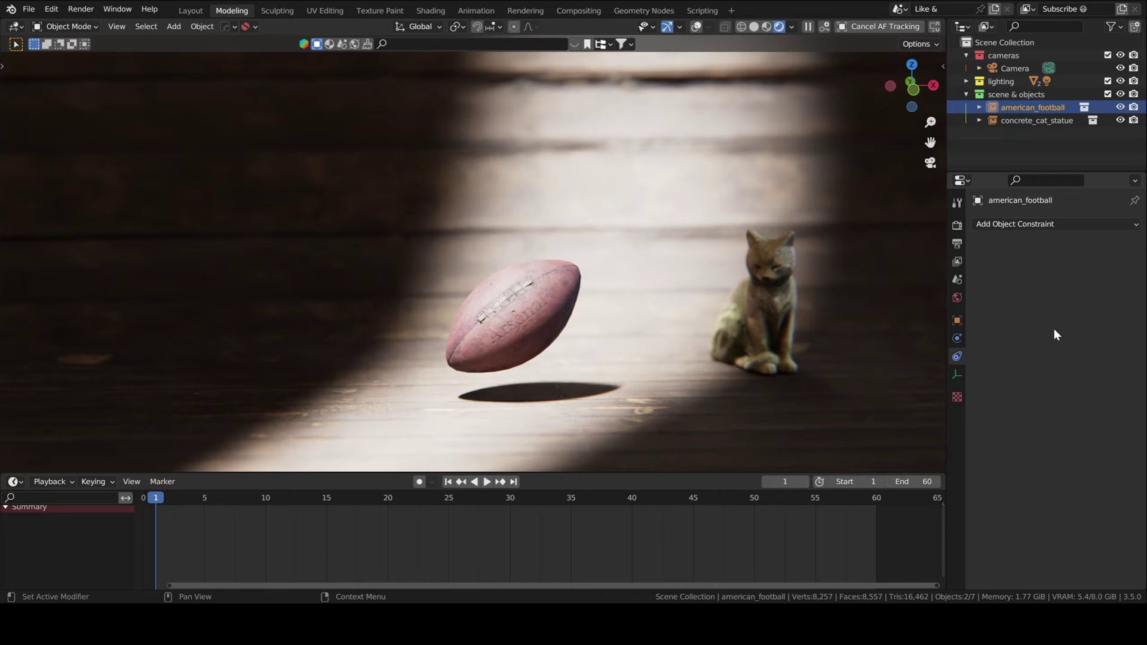
{"action": "left_click", "coordinate": [1062, 226]}
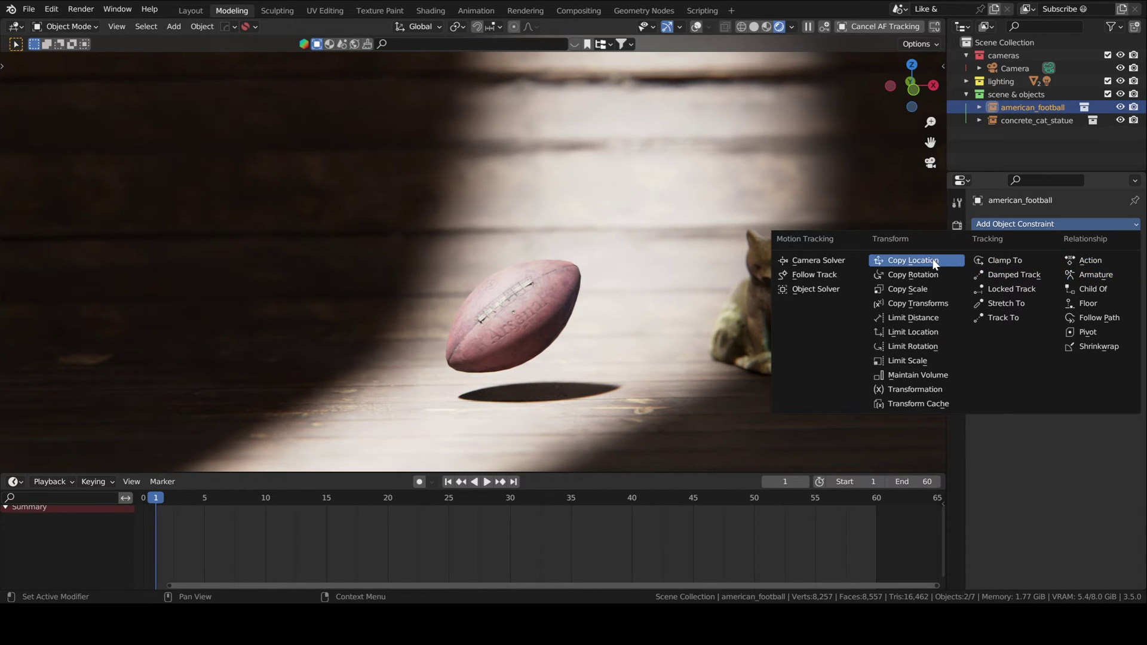
{"action": "left_click", "coordinate": [924, 274]}
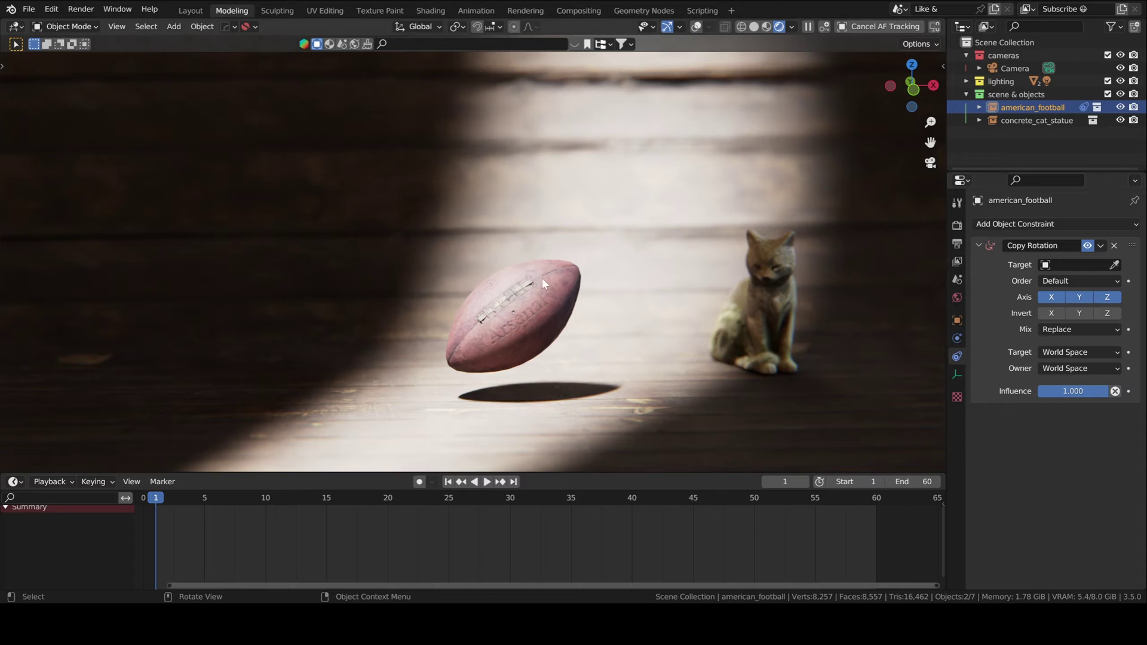
Add a Plain Axes empty and copy the football's location to it.
{"action": "key", "text": "shift+a"}
{"action": "mouse_move", "coordinate": [473, 212]}
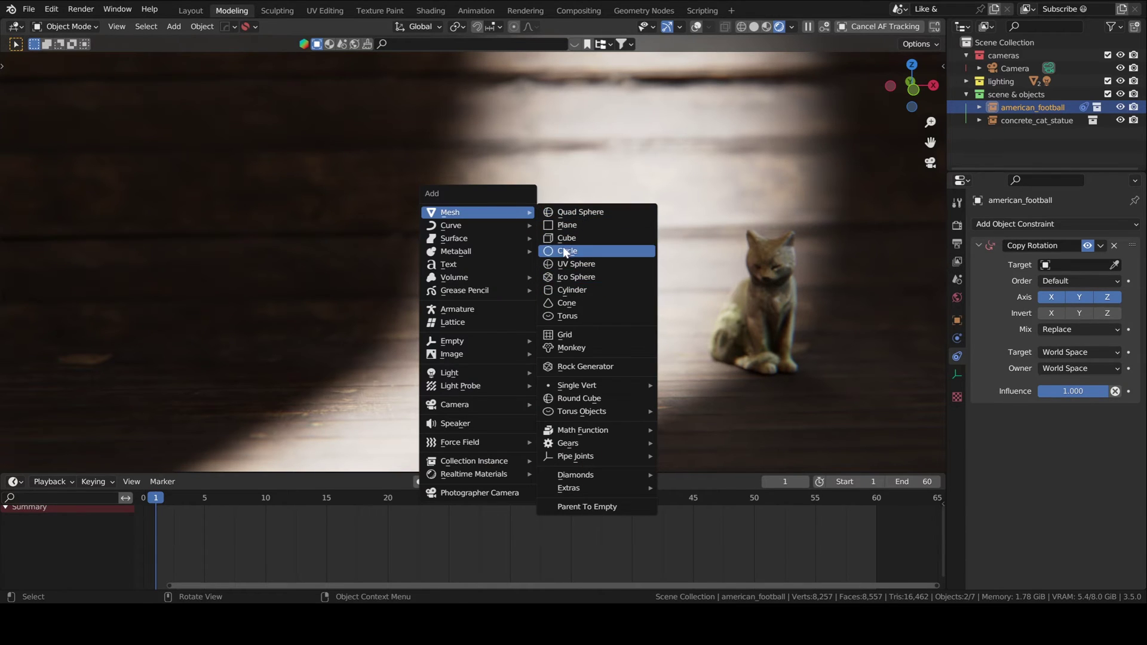
{"action": "mouse_move", "coordinate": [499, 346]}
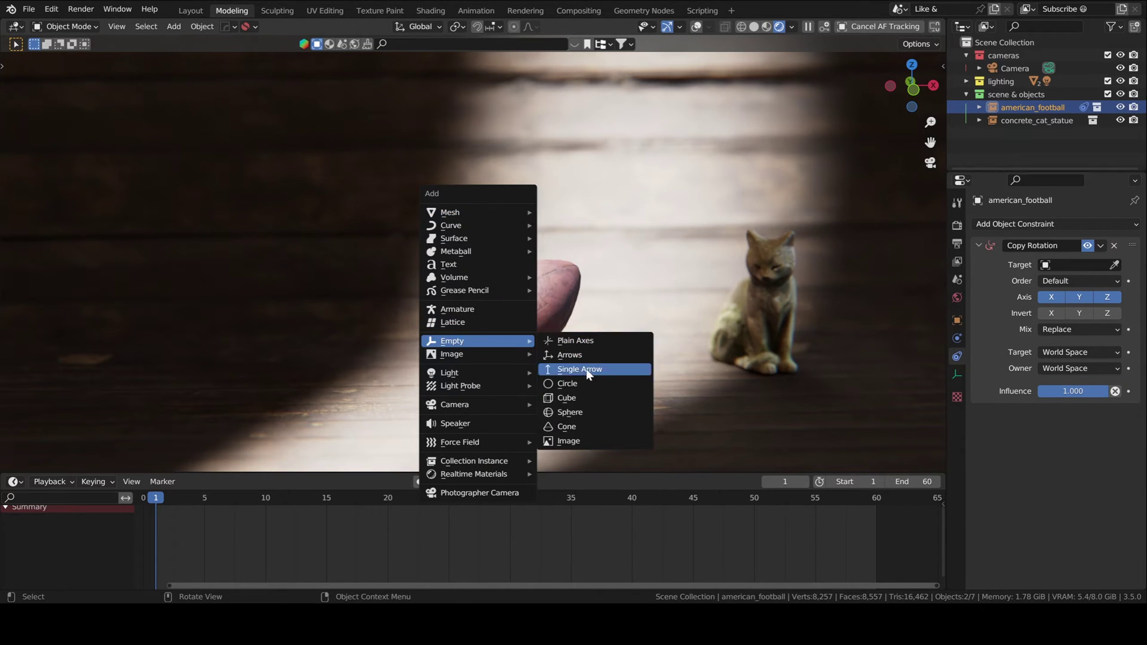
{"action": "left_click", "coordinate": [575, 341]}
{"action": "left_click", "coordinate": [562, 286], "text": "shift"}
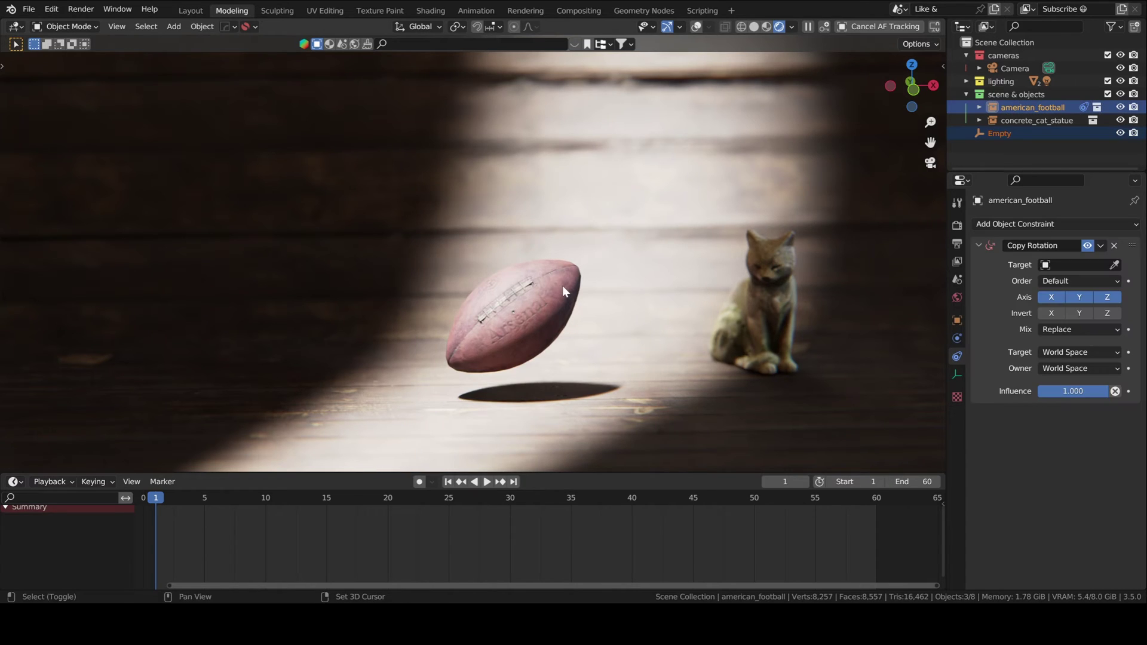
{"action": "key", "text": "ctrl+c"}
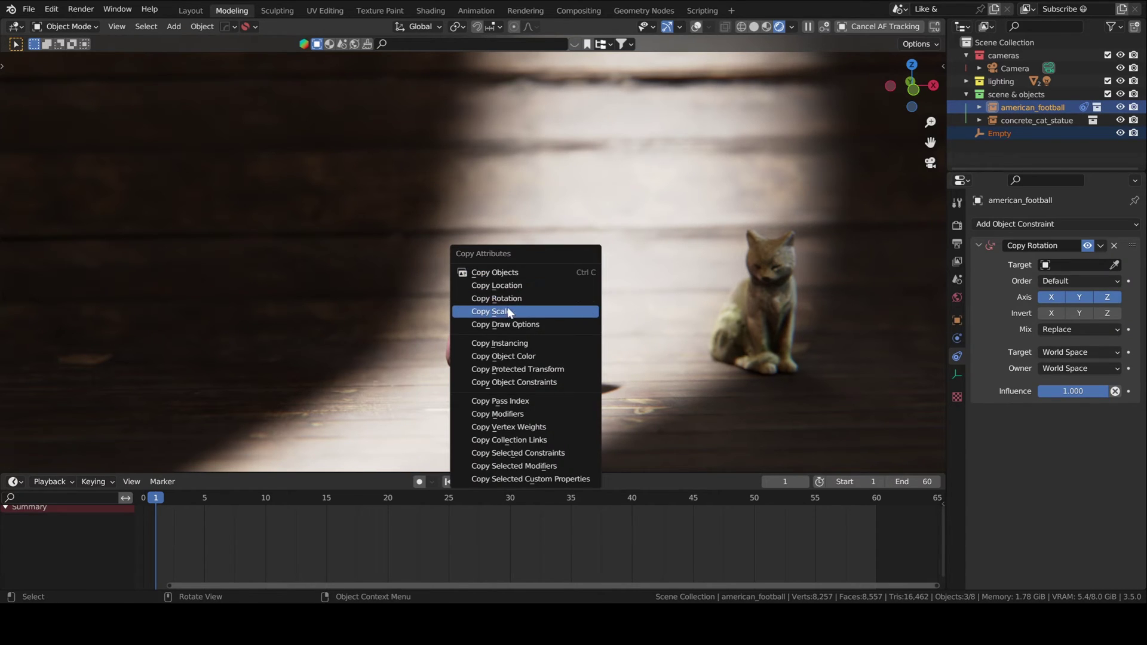
{"action": "left_click", "coordinate": [505, 287]}
Show the viewport overlays and select only the new empty at the football.
{"action": "key", "text": "z"}
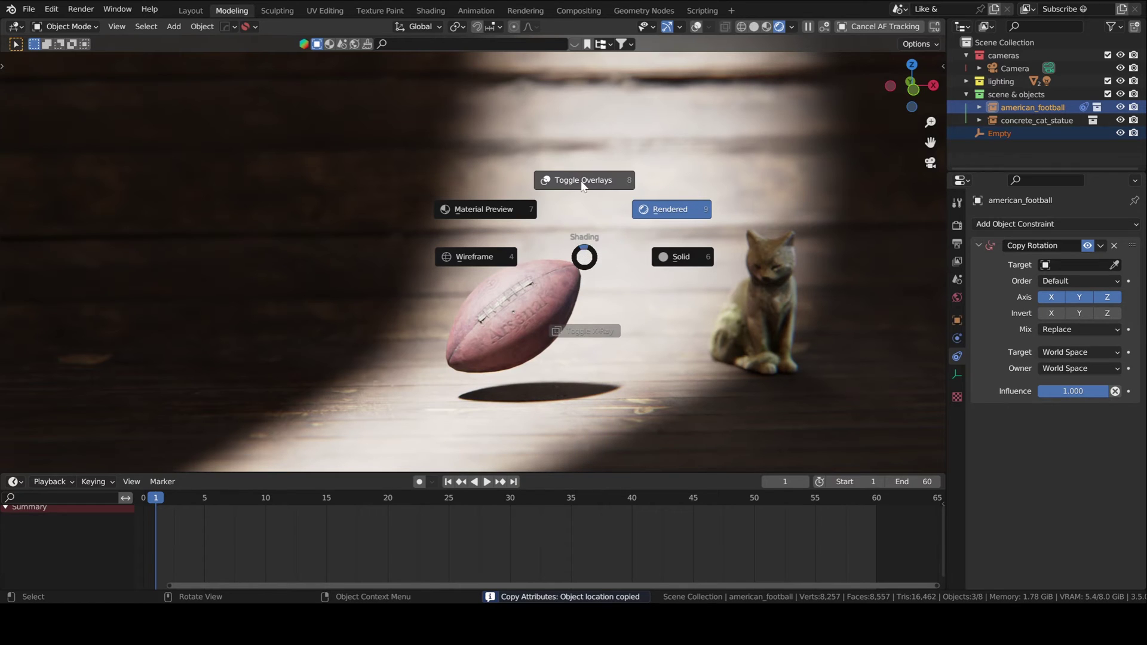
{"action": "left_click", "coordinate": [584, 242]}
{"action": "left_click", "coordinate": [631, 312]}
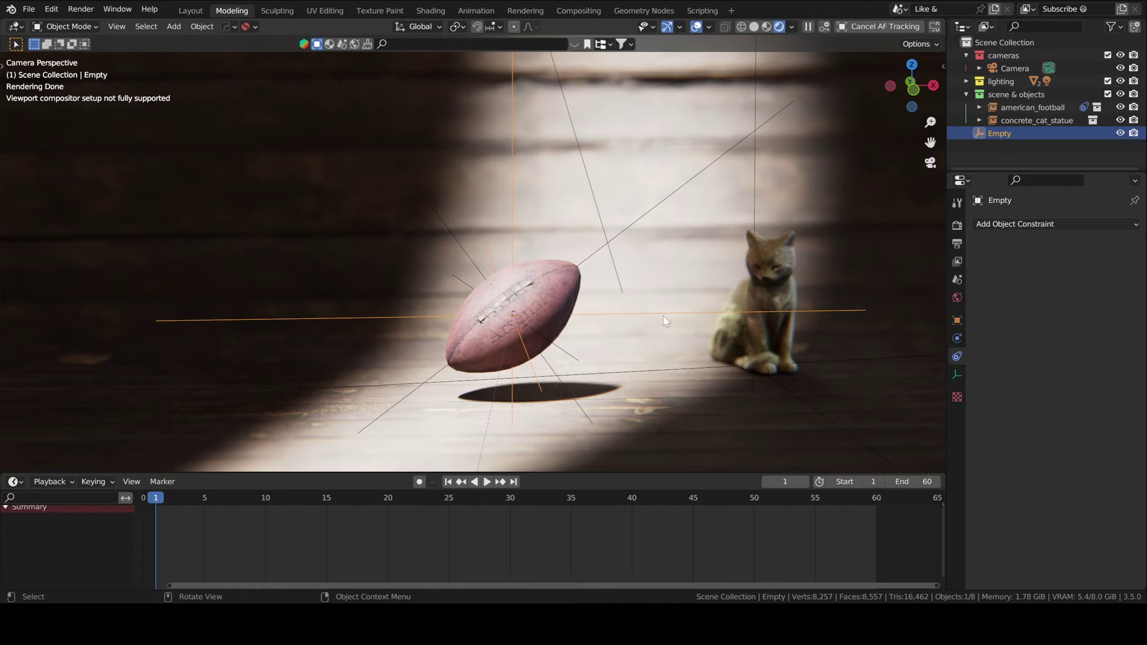
Move the empty into the dark area beside the football and scale it down to about 0.18.
{"action": "key", "text": "g"}
{"action": "left_click", "coordinate": [455, 236]}
{"action": "key", "text": "s"}
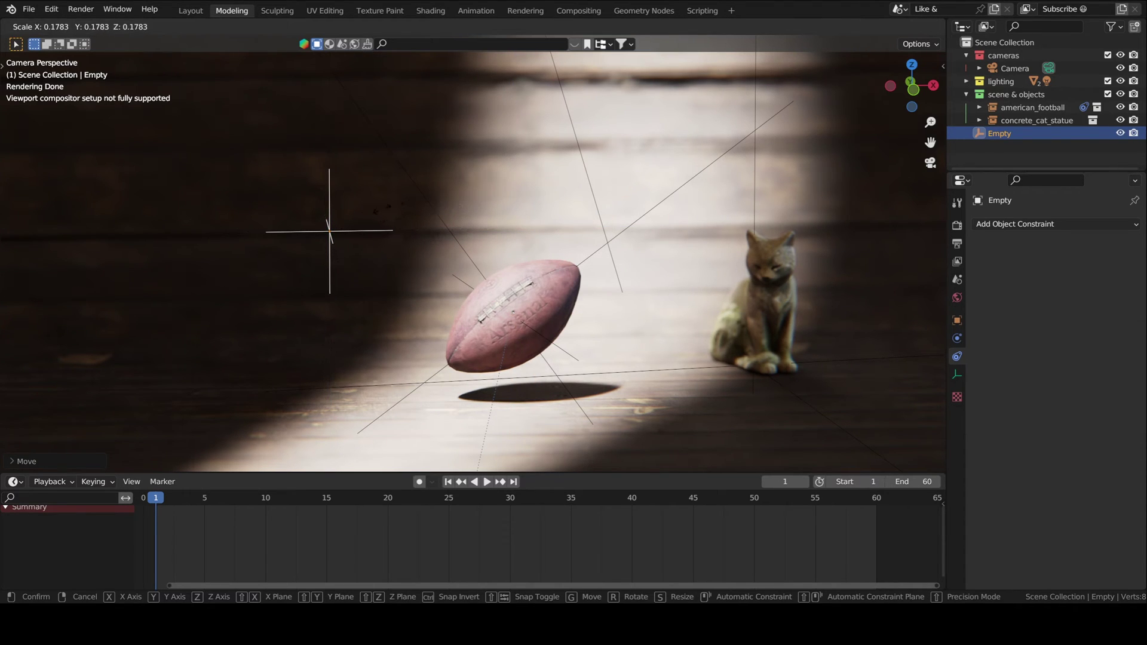
{"action": "left_click", "coordinate": [445, 233]}
Set the Empty as the target of the football's Copy Rotation constraint.
{"action": "left_click", "coordinate": [562, 301]}
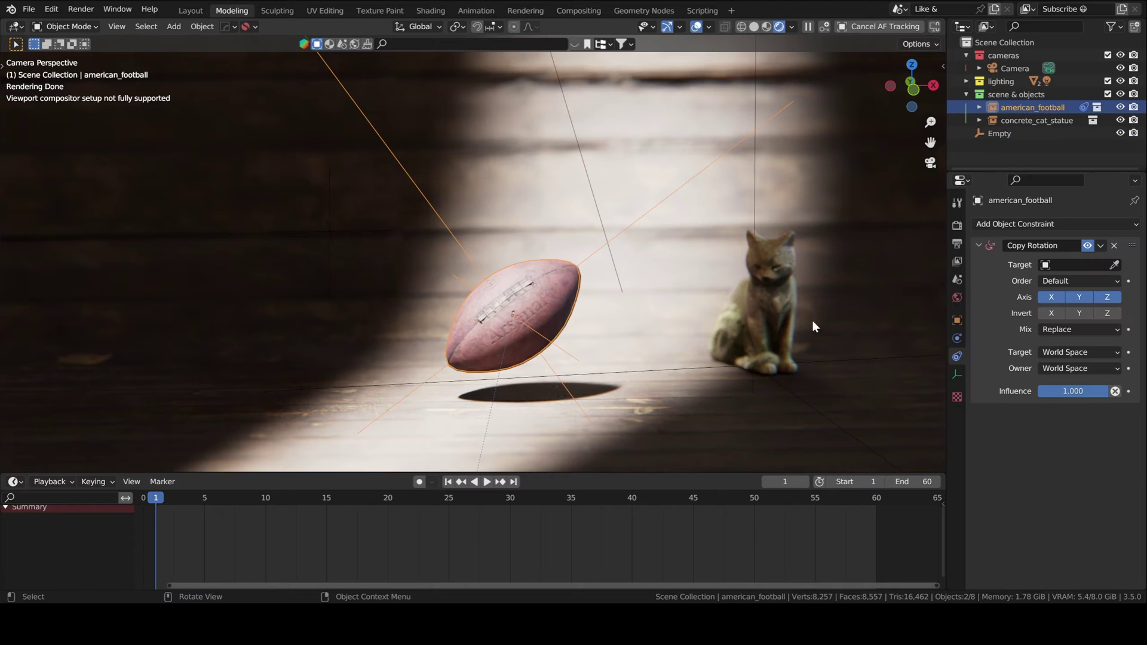
{"action": "left_click", "coordinate": [1115, 265]}
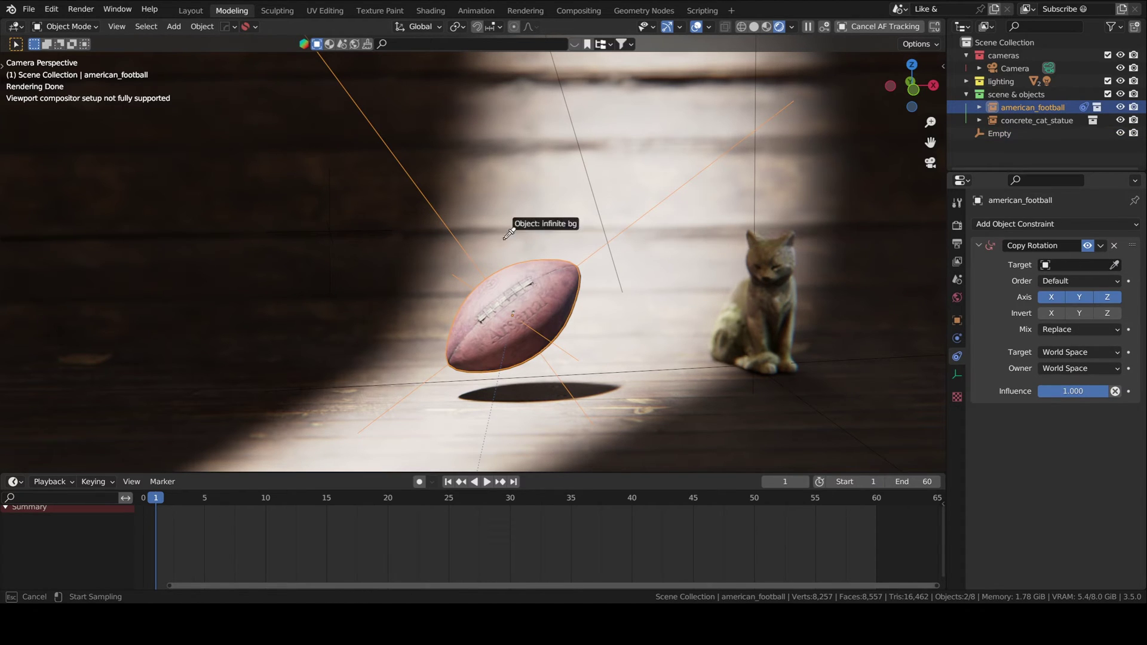
{"action": "left_click", "coordinate": [335, 230]}
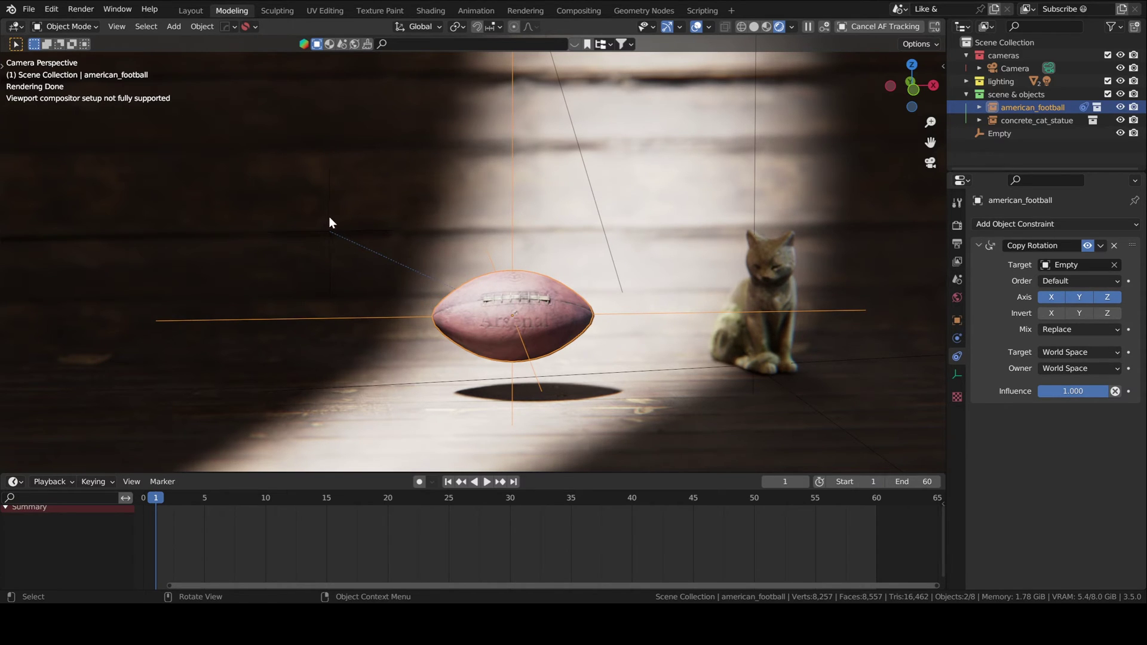
Set the constraint's owner to Local Space and limit its axes to Z only.
{"action": "left_click", "coordinate": [1072, 368]}
{"action": "left_click", "coordinate": [1054, 406]}
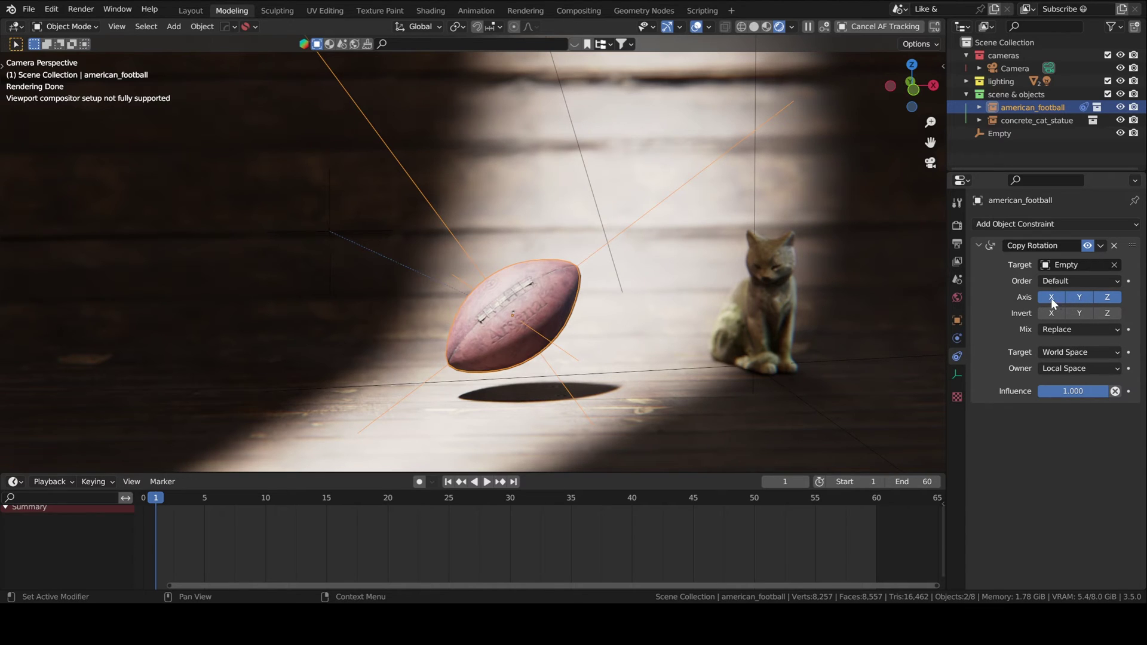
{"action": "left_click", "coordinate": [1079, 298]}
Try rotating the empty about the global X axis to test the football's response.
{"action": "left_click", "coordinate": [331, 218]}
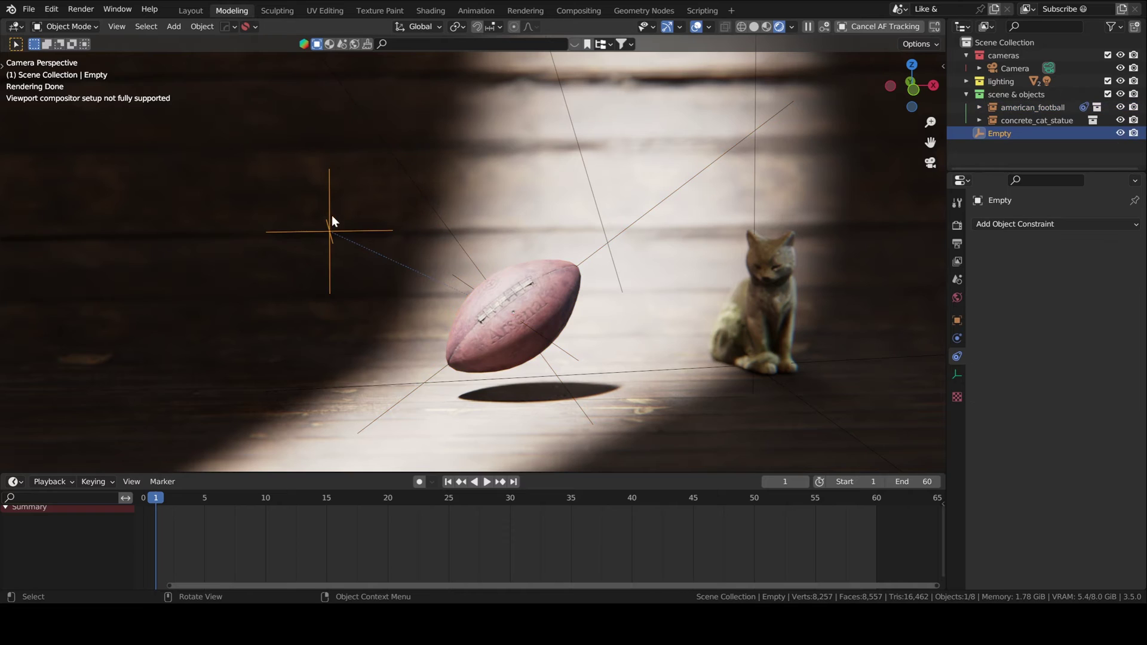
{"action": "key", "text": "r"}
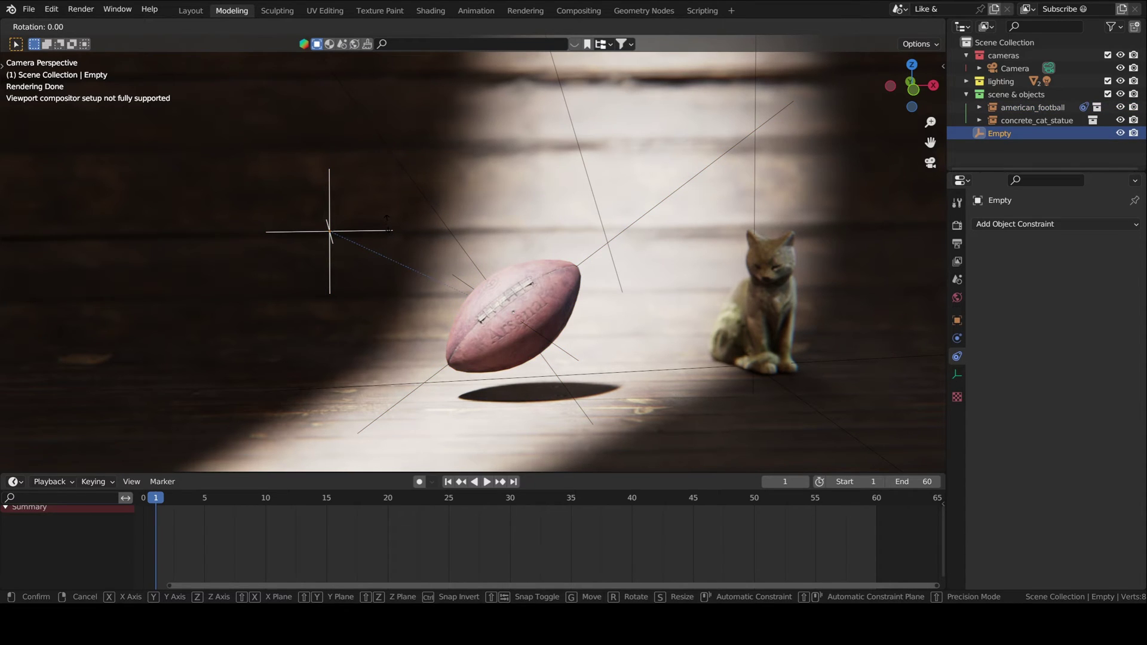
{"action": "key", "text": "x"}
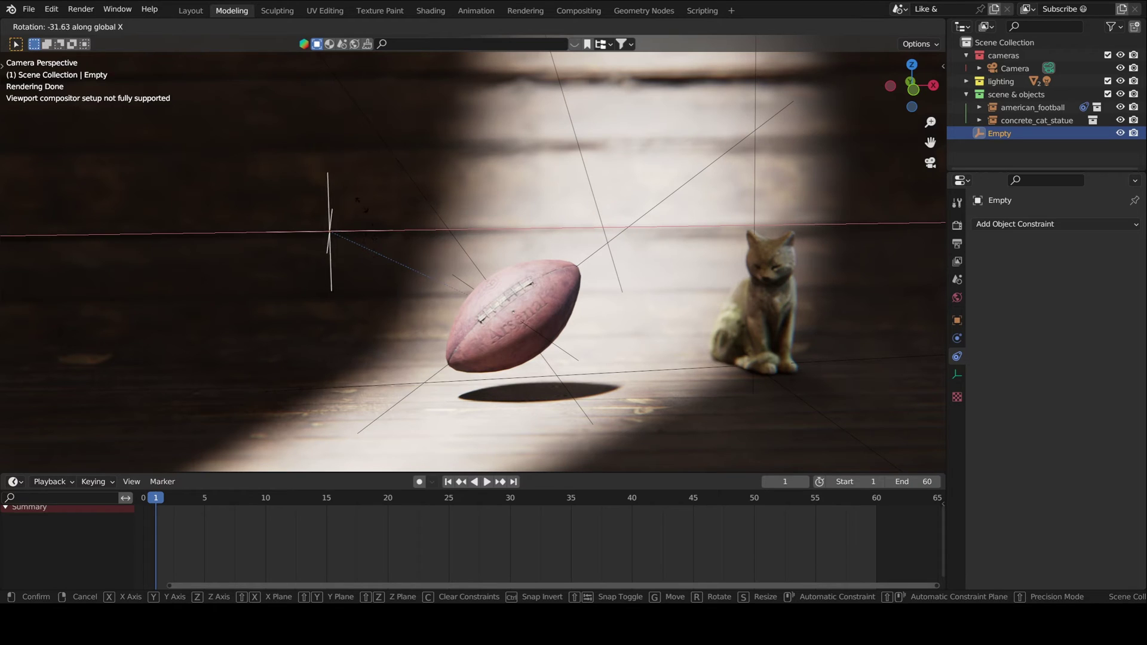
{"action": "left_click", "coordinate": [502, 287]}
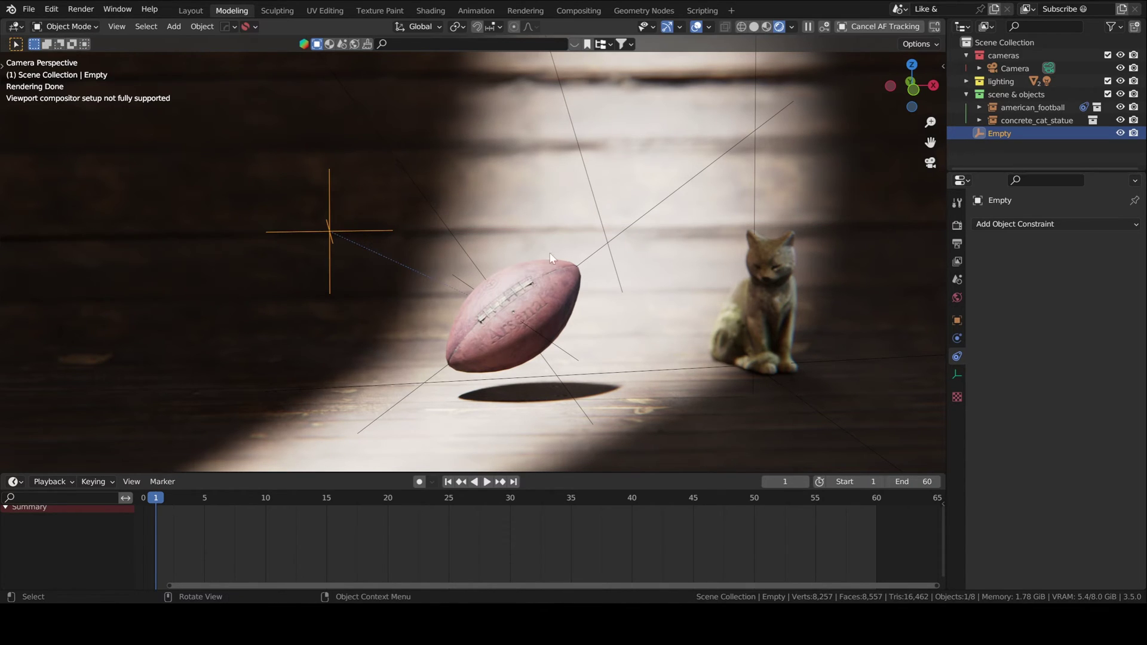
Enable the X axis on the football's Copy Rotation constraint and try rotating the empty about global X.
{"action": "left_click", "coordinate": [503, 288]}
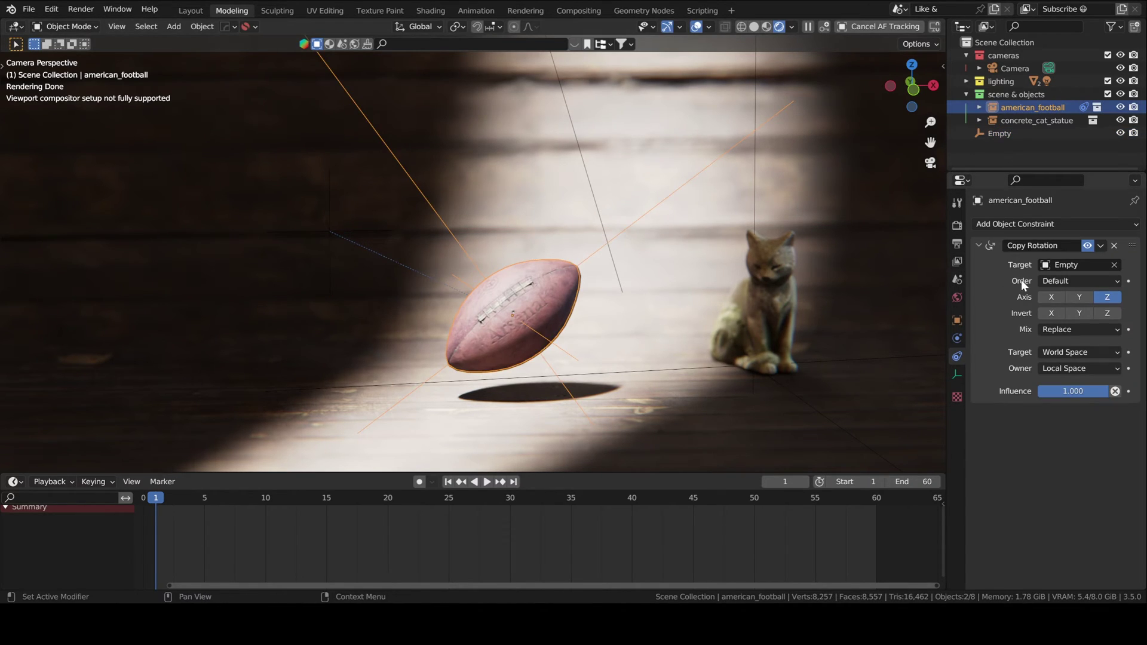
{"action": "left_click", "coordinate": [330, 233]}
{"action": "key", "text": "r"}
{"action": "key", "text": "x"}
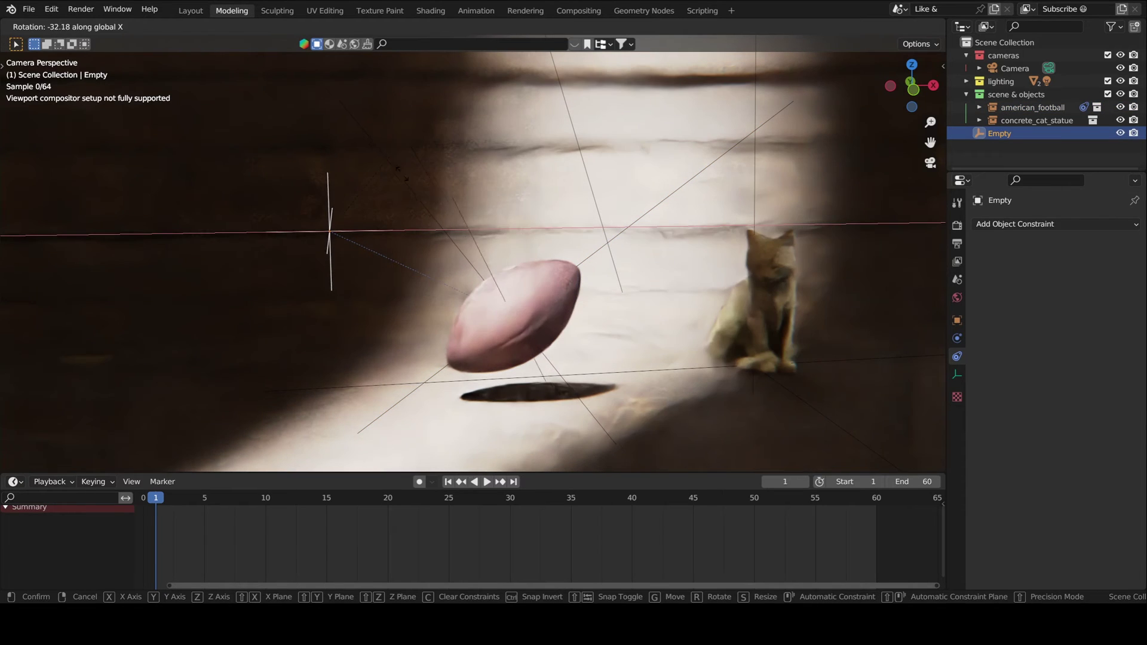
{"action": "left_click", "coordinate": [555, 285]}
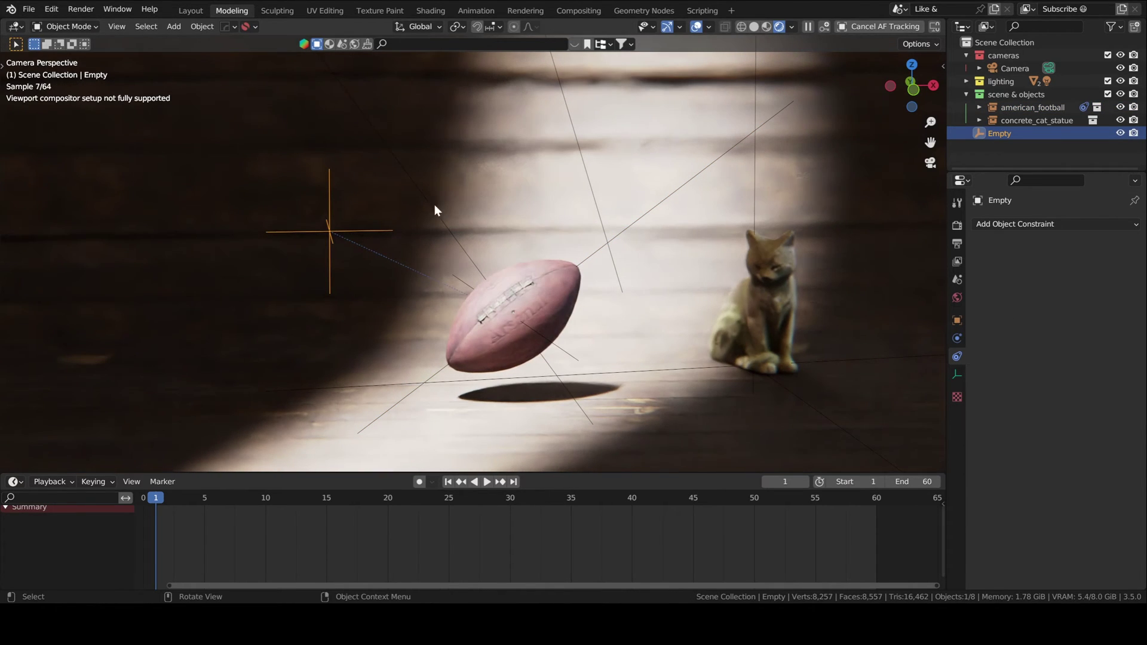
Restrict the football's Copy Rotation constraint to the Z axis again.
{"action": "left_click", "coordinate": [556, 285]}
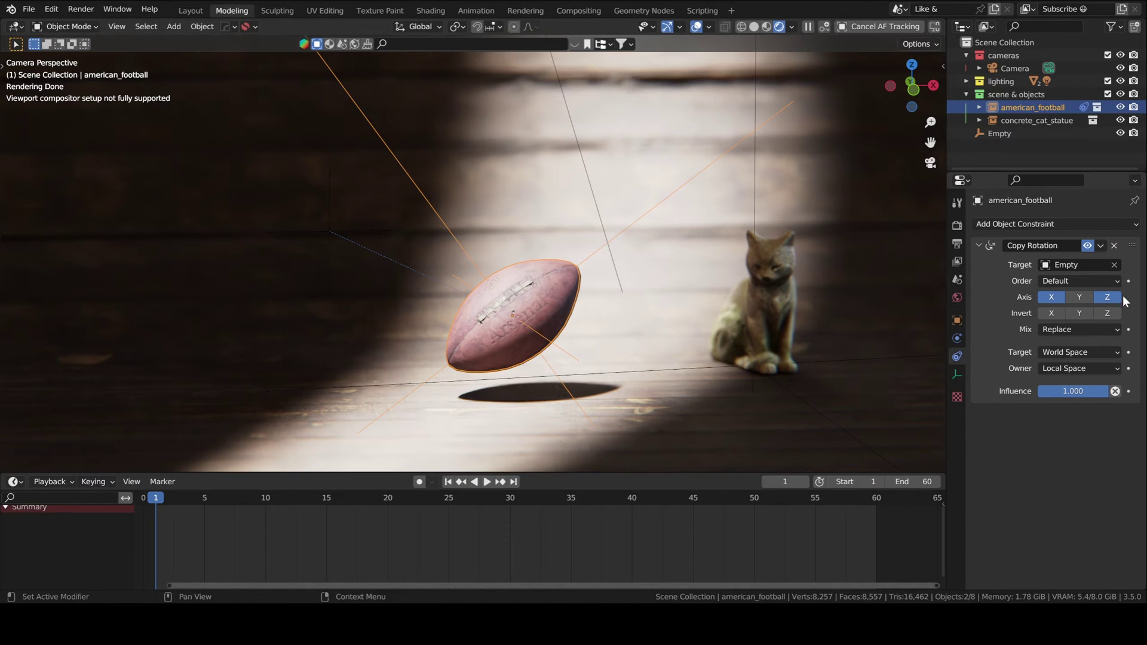
{"action": "left_click", "coordinate": [1060, 297]}
{"action": "left_click", "coordinate": [1077, 296]}
{"action": "left_click", "coordinate": [1052, 299]}
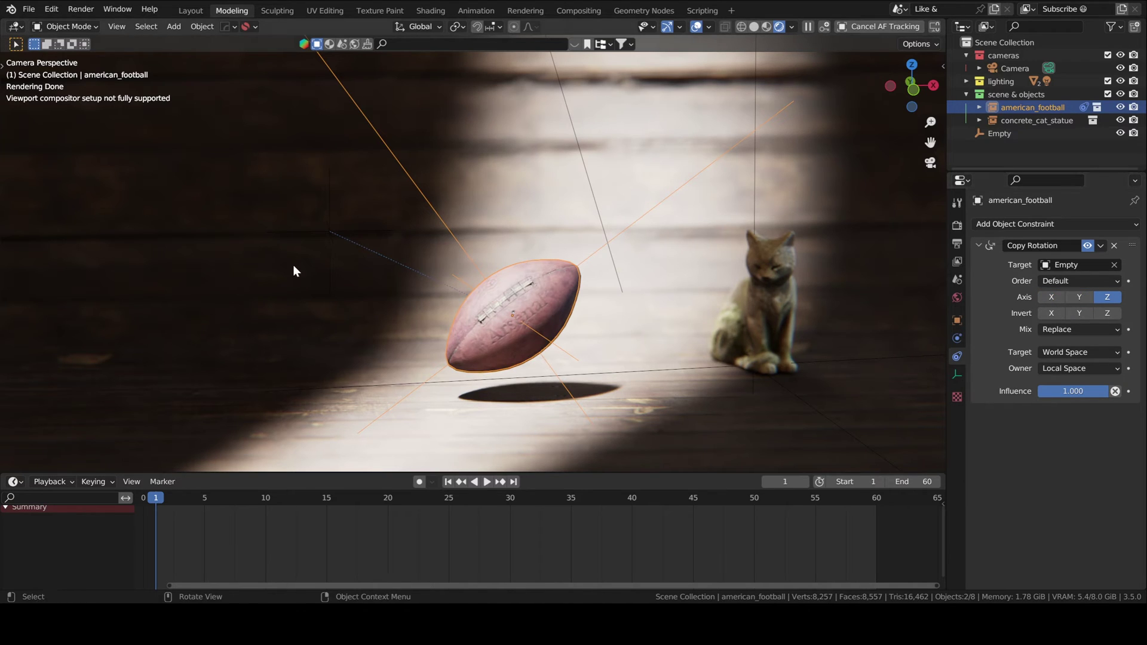
Insert a Rotation keyframe on the empty at frame 1.
{"action": "left_click", "coordinate": [329, 284]}
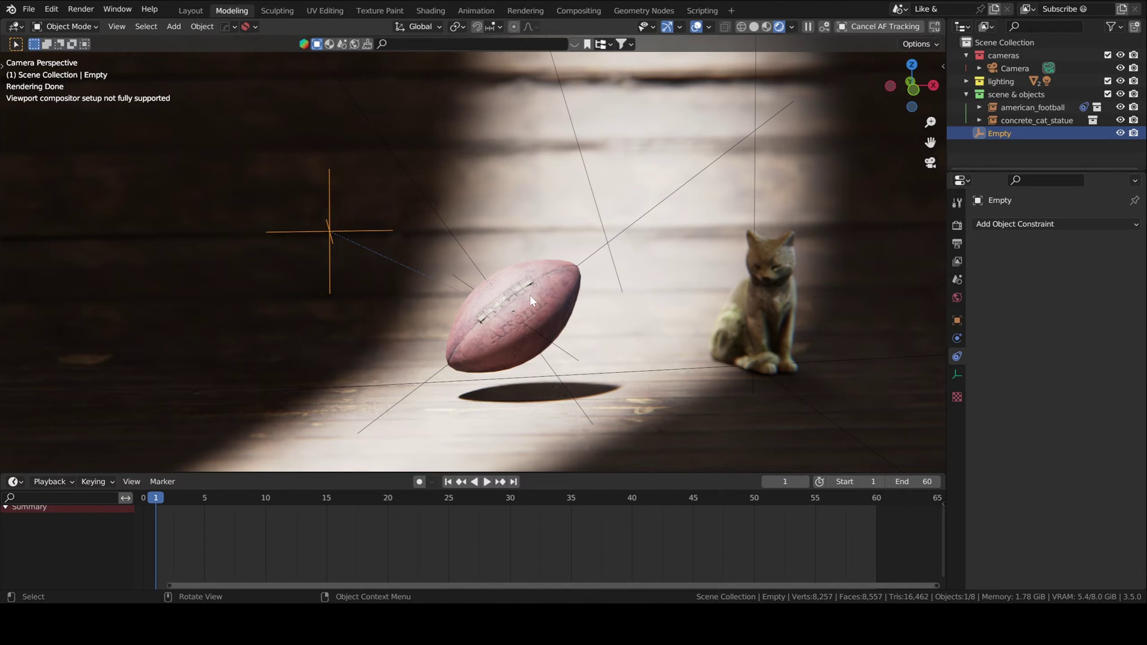
{"action": "left_click", "coordinate": [544, 305], "text": "shift"}
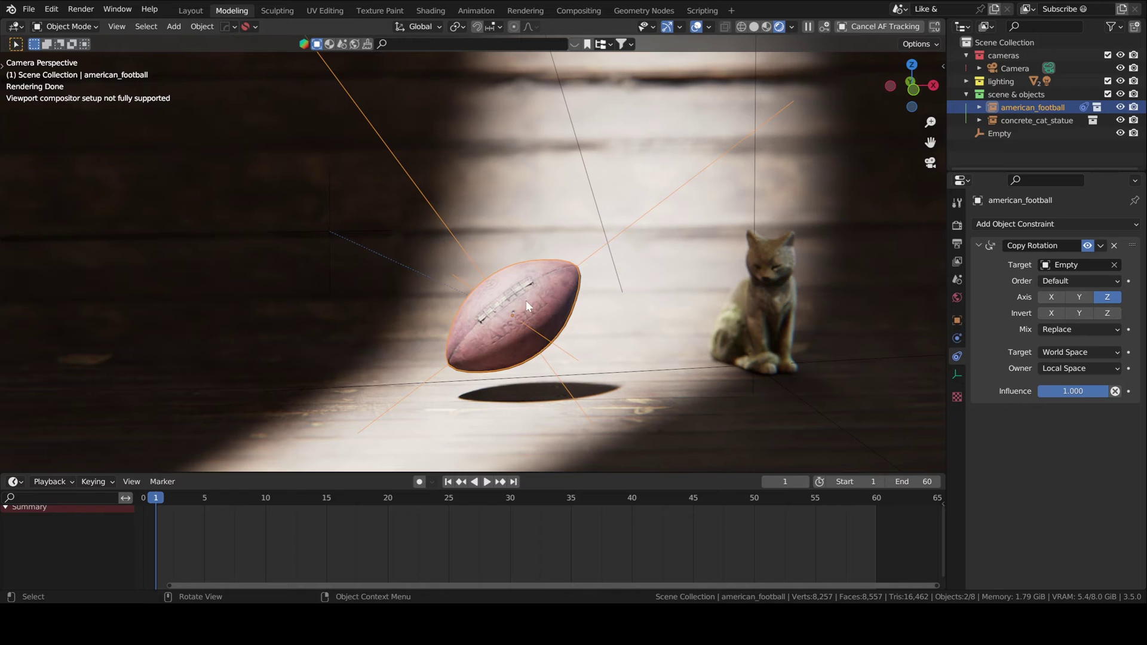
{"action": "left_click", "coordinate": [330, 236]}
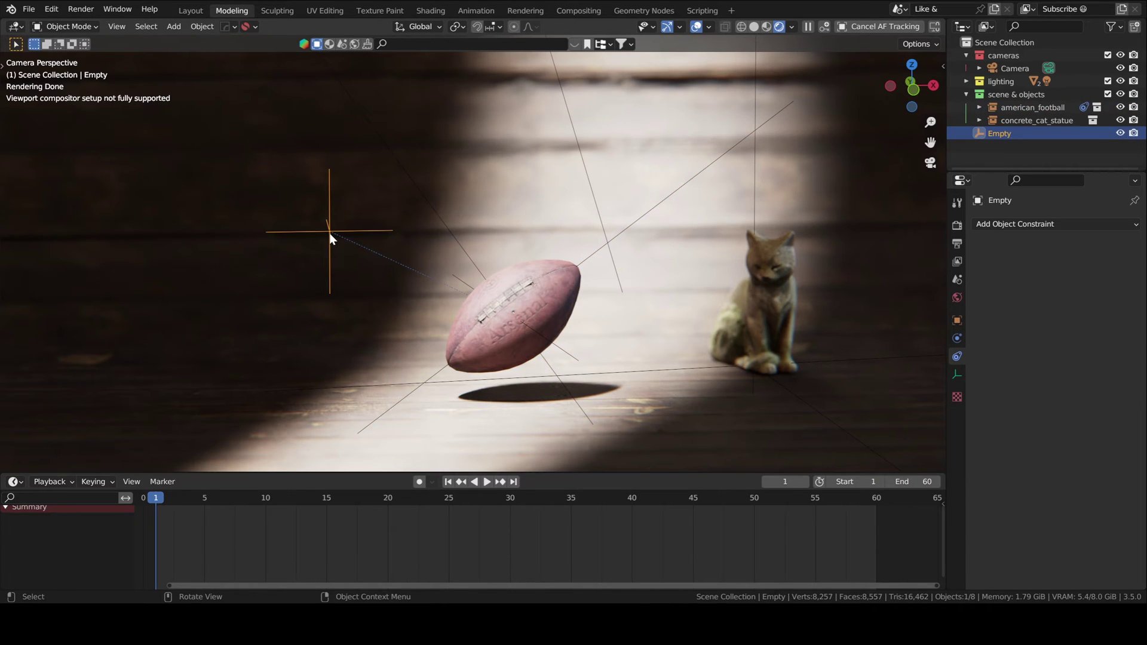
{"action": "key", "text": "i"}
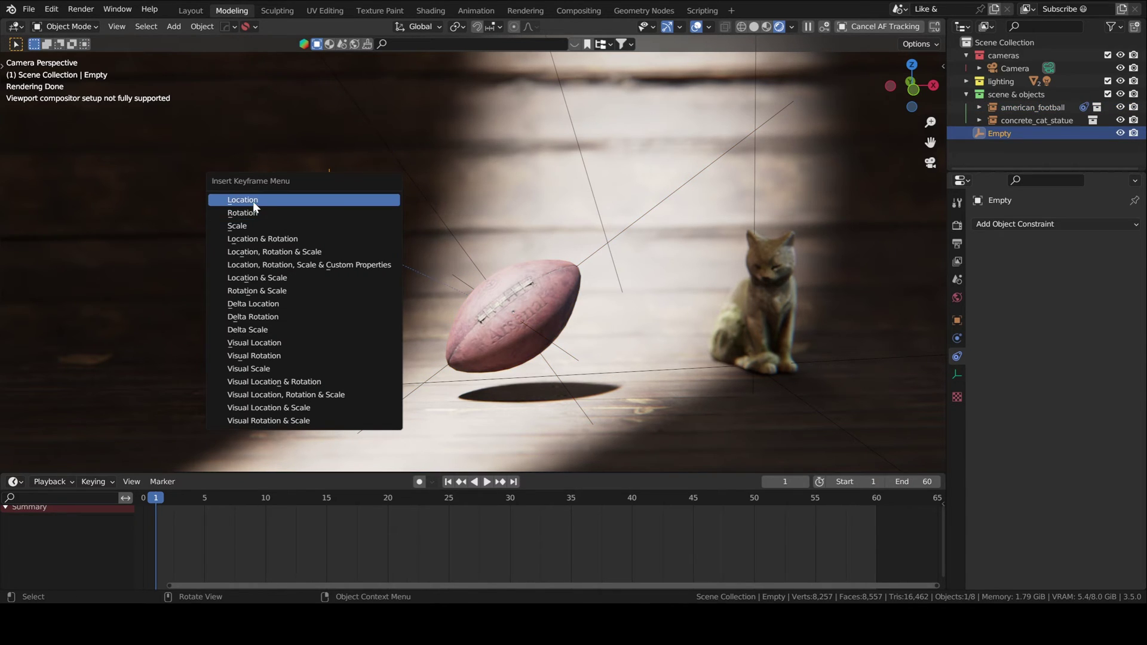
{"action": "left_click", "coordinate": [262, 215]}
At frame 50, rotate the empty about the global Z axis and insert a Rotation keyframe.
{"action": "left_click", "coordinate": [756, 498]}
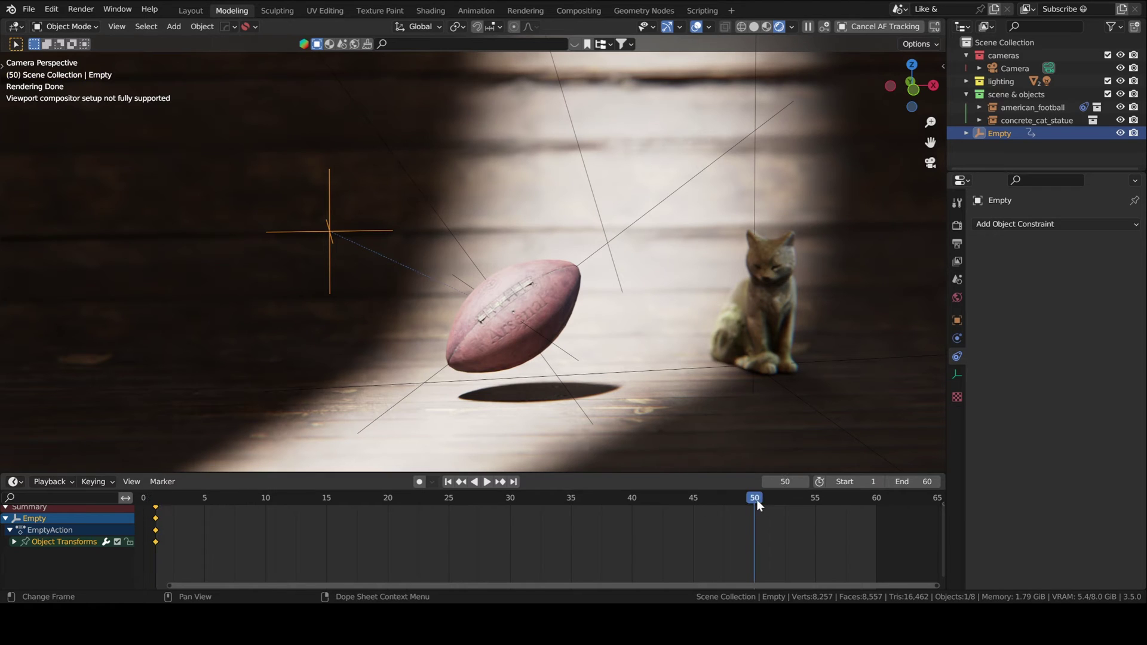
{"action": "key", "text": "r"}
{"action": "key", "text": "z"}
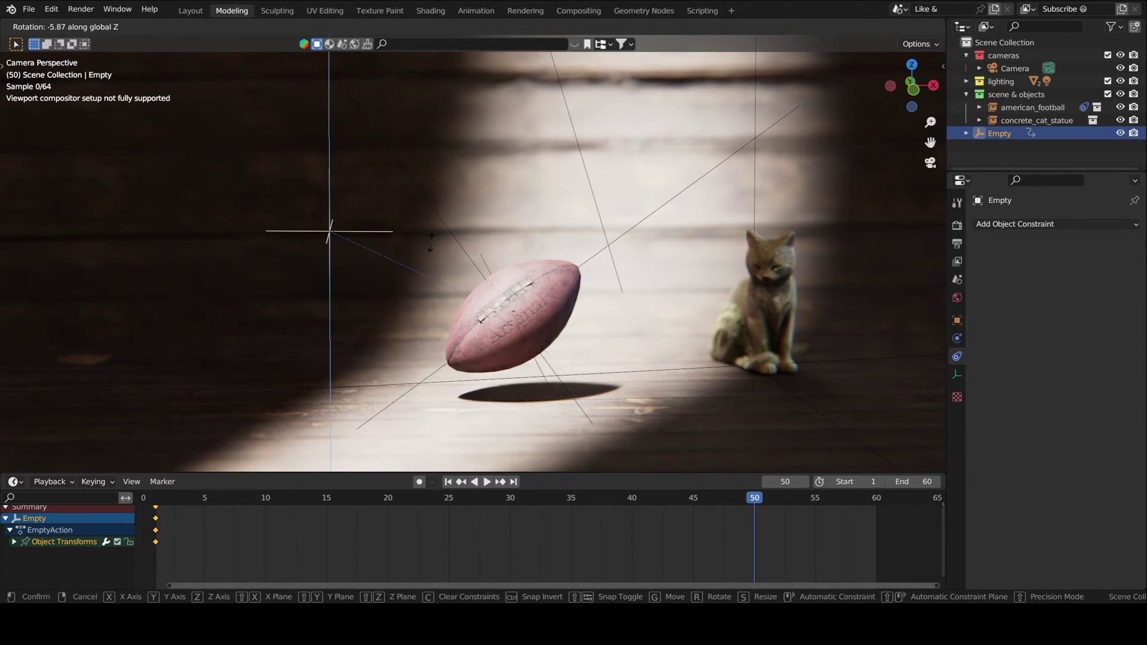
{"action": "left_click", "coordinate": [409, 206]}
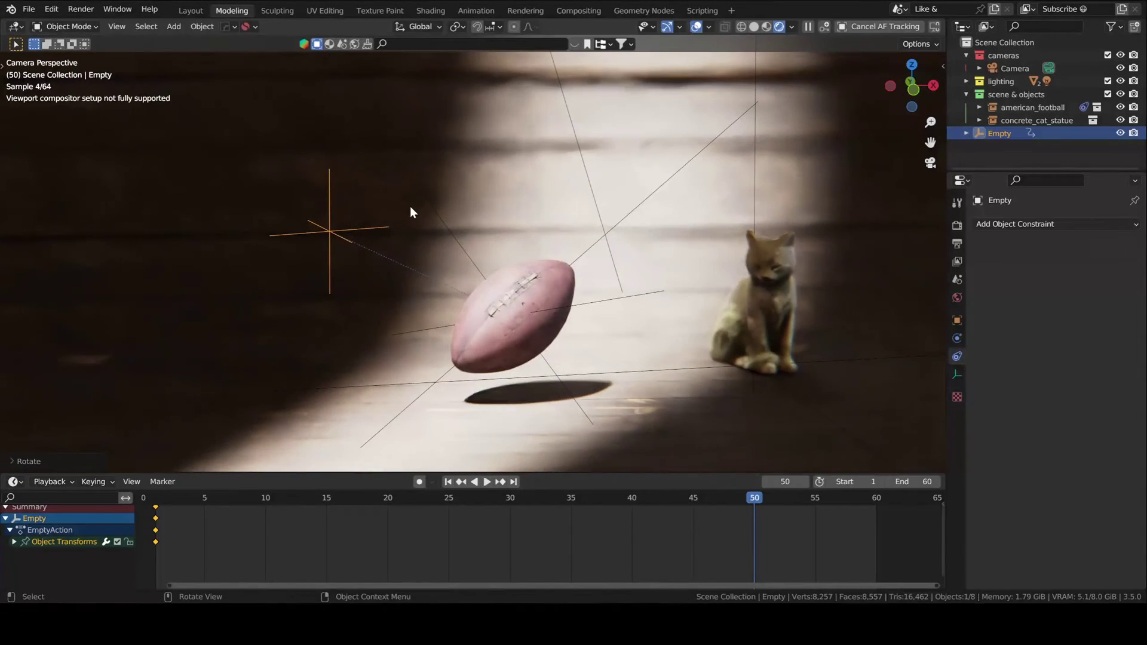
{"action": "key", "text": "i"}
{"action": "left_click", "coordinate": [292, 207]}
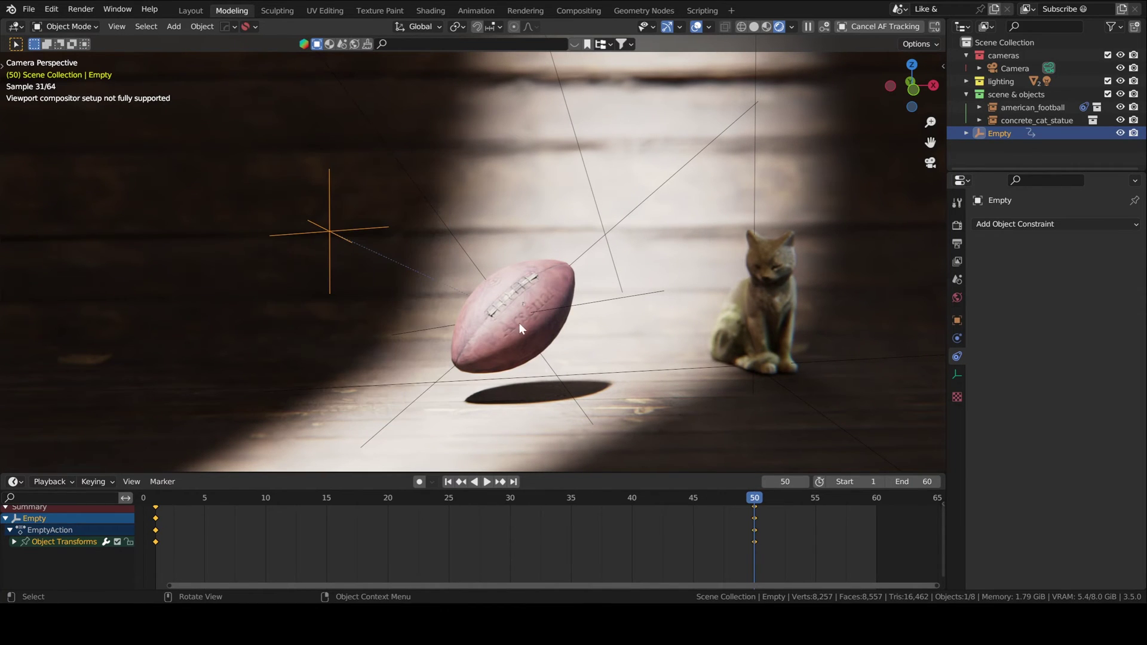
Play the football's spin from frame 1 with viewport overlays hidden, and scrub past frame 50 to examine it.
{"action": "left_click", "coordinate": [447, 481]}
{"action": "key", "text": "shift+alt+z"}
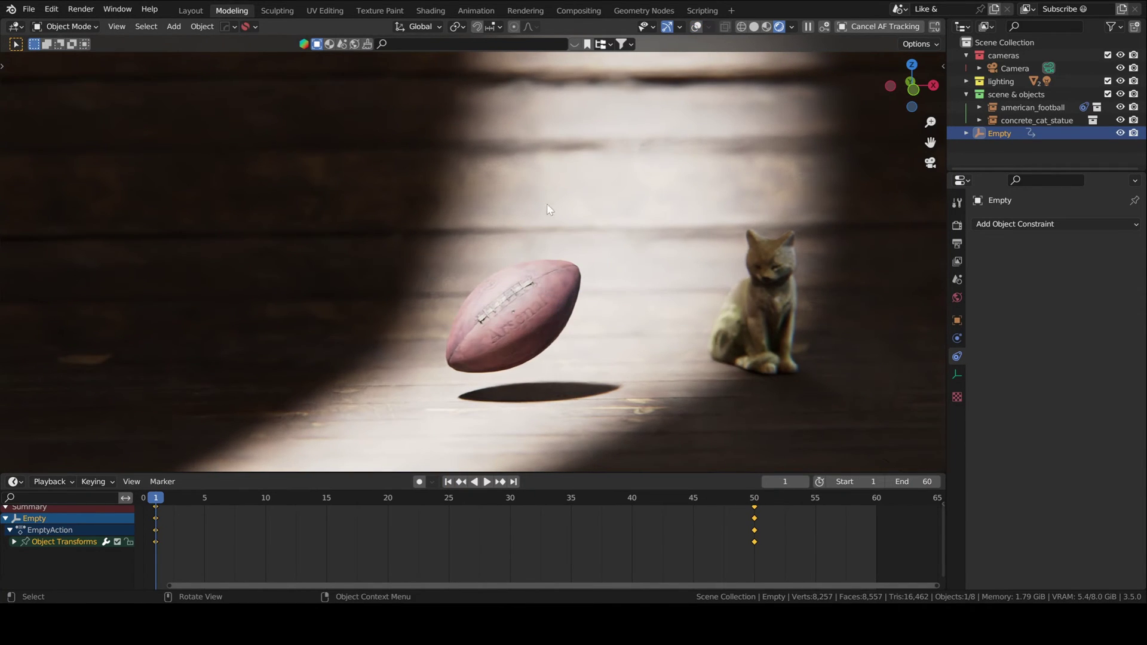
{"action": "key", "text": "space"}
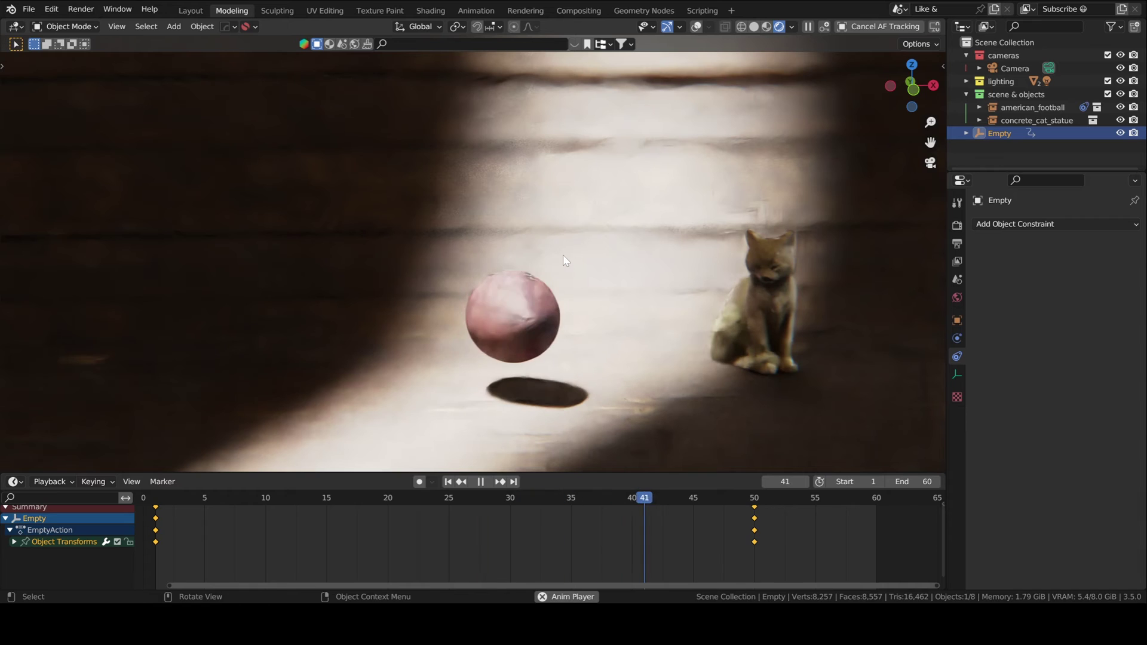
{"action": "key", "text": "space"}
{"action": "left_click_drag", "start_coordinate": [658, 498], "coordinate": [780, 509]}
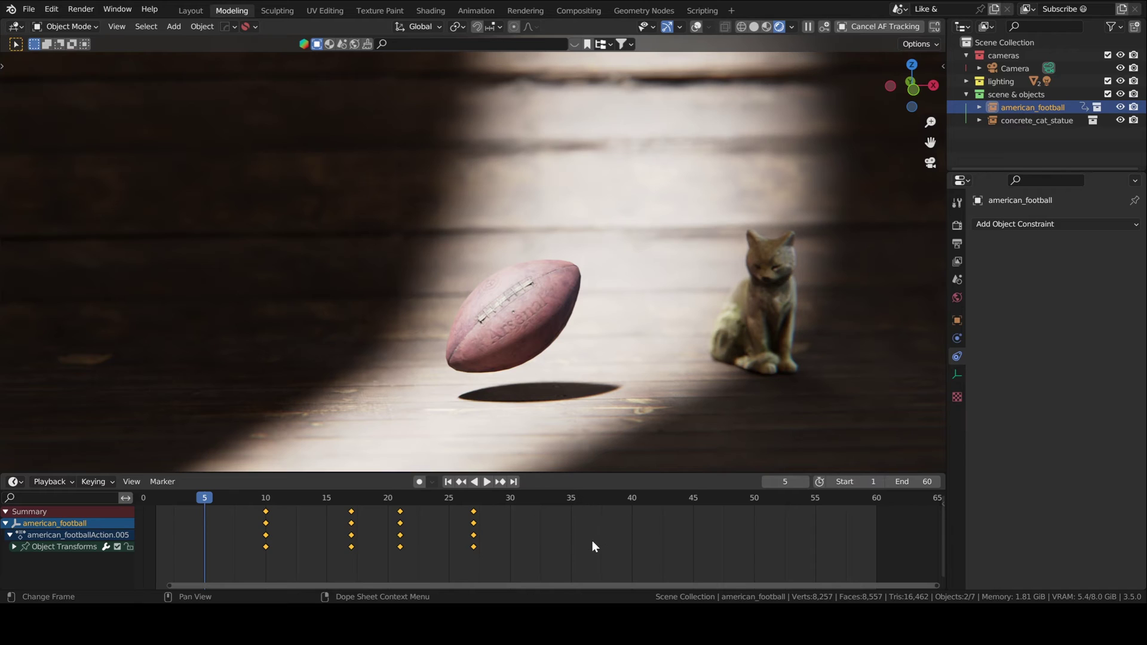
Try scaling the timing of all the football's keyframes to about 0.77 around frame 45.
{"action": "left_click", "coordinate": [519, 520]}
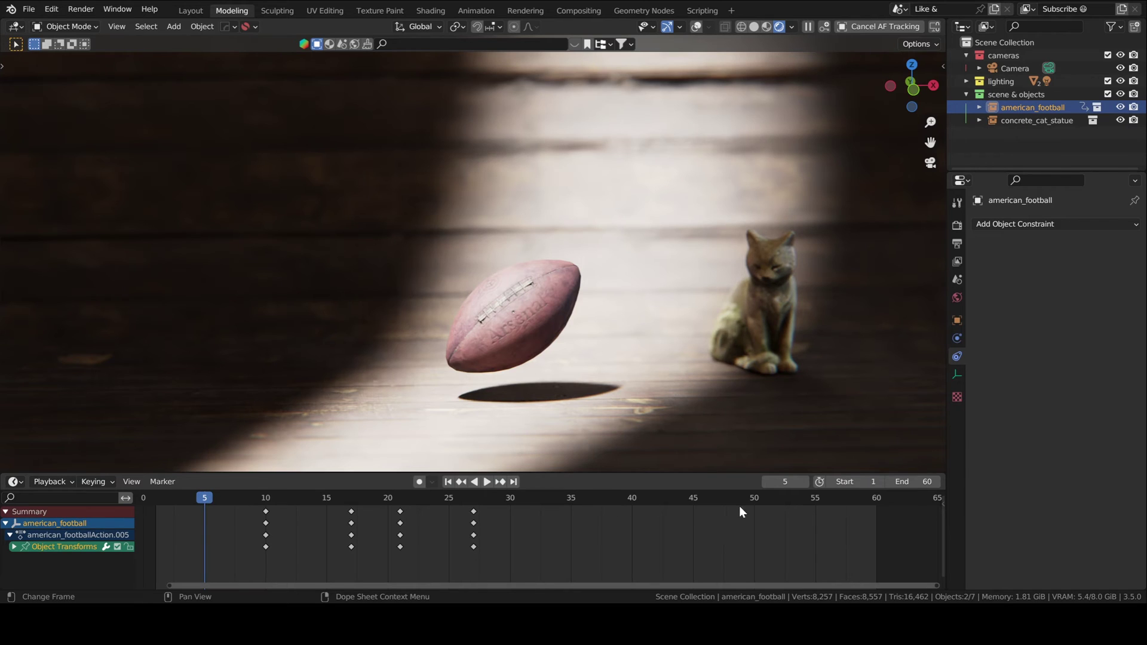
{"action": "left_click", "coordinate": [692, 498]}
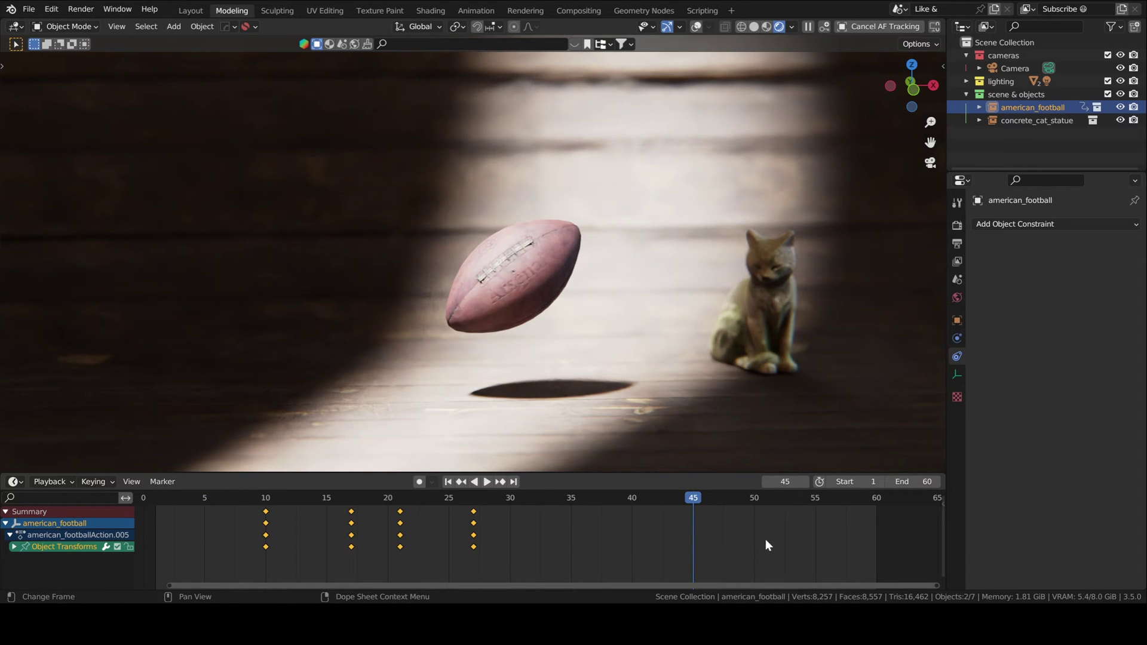
{"action": "key", "text": "s"}
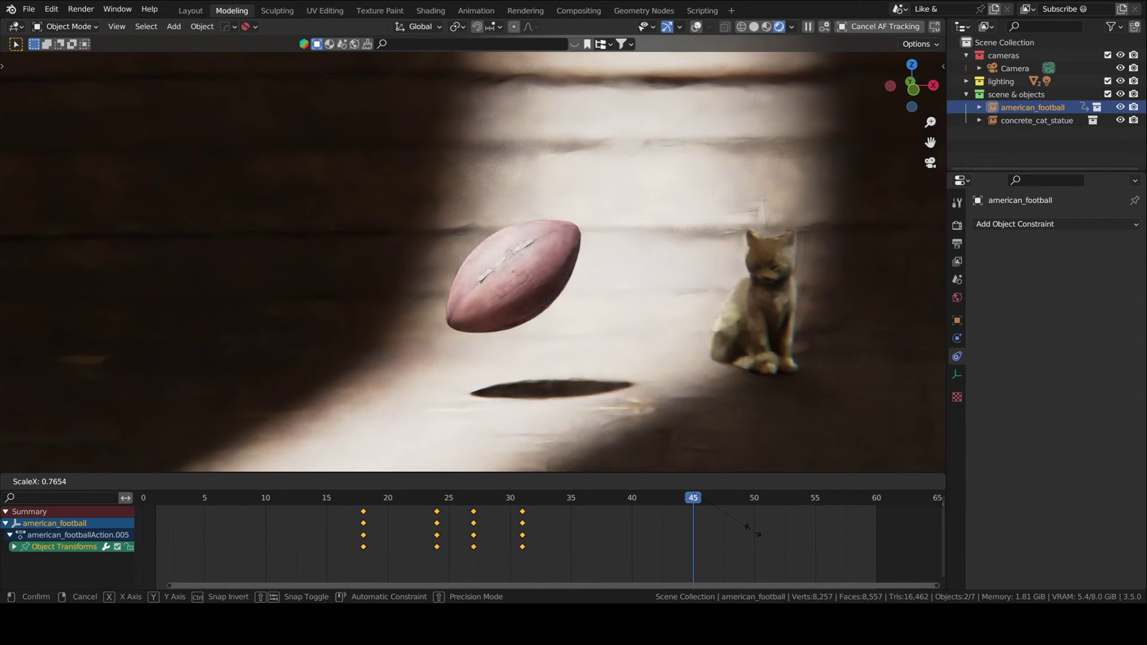
{"action": "key", "text": "Escape"}
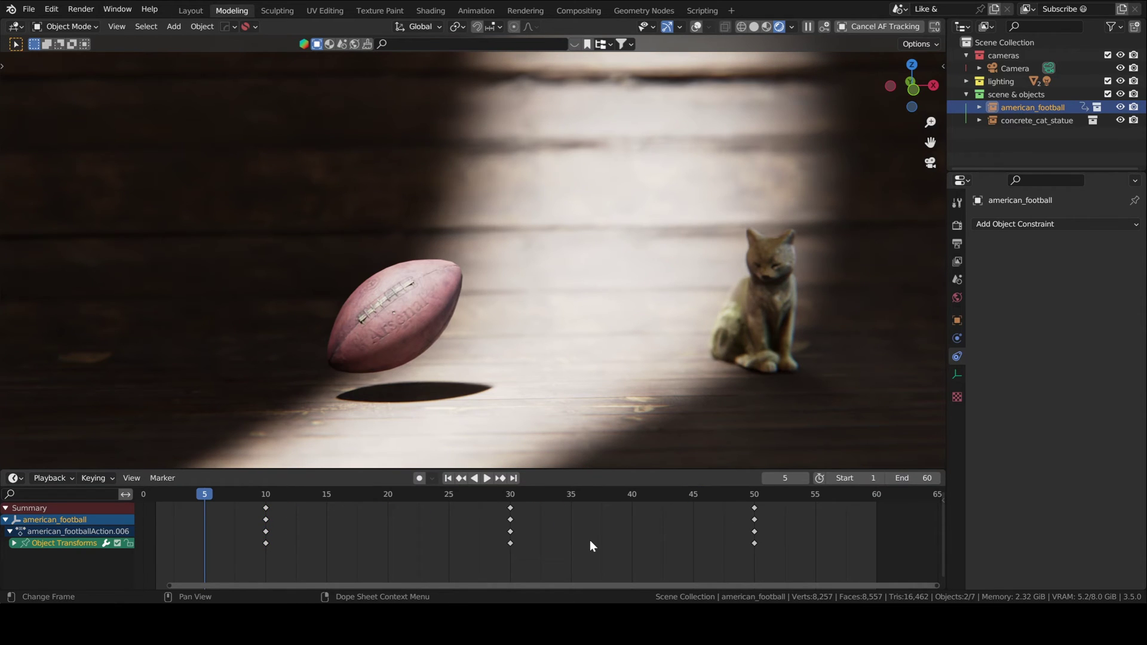
Apply Elastic interpolation to the football's selected keyframes, and Constant interpolation to those at frames 10 and 30.
{"action": "key", "text": "t"}
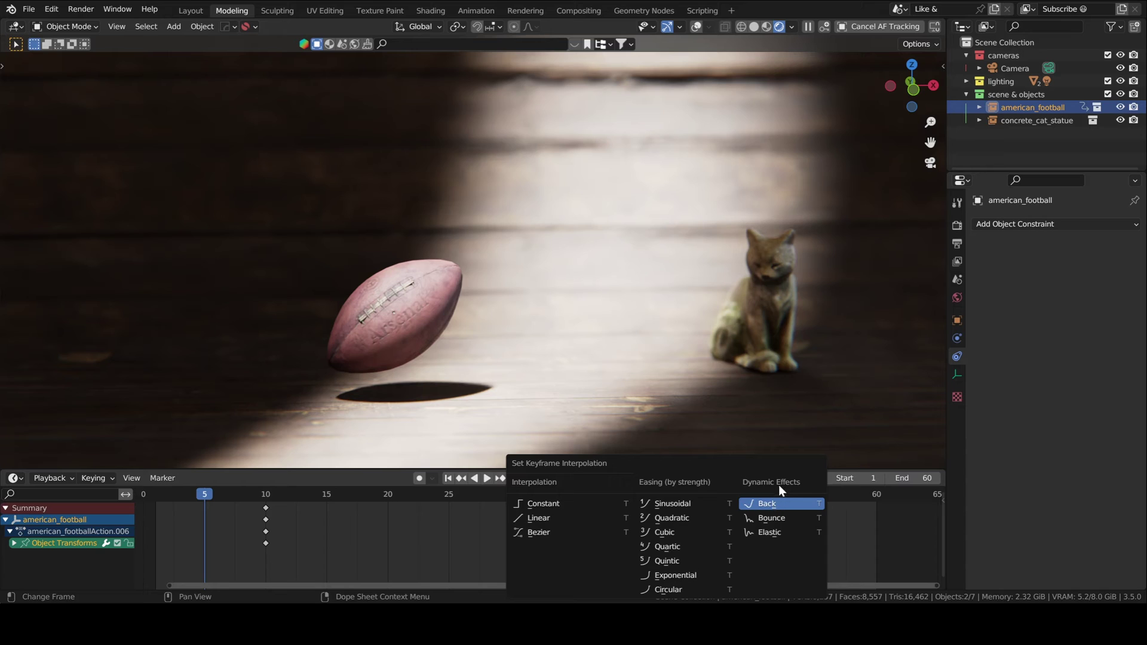
{"action": "left_click", "coordinate": [770, 533]}
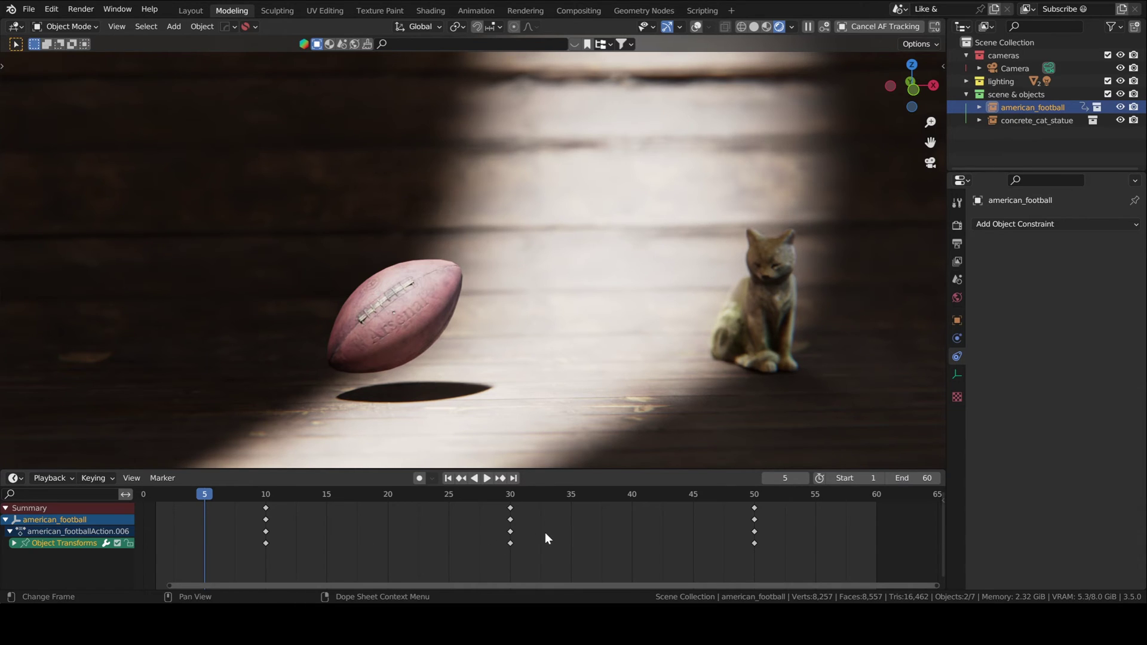
{"action": "left_click_drag", "start_coordinate": [252, 506], "coordinate": [558, 567]}
{"action": "key", "text": "t"}
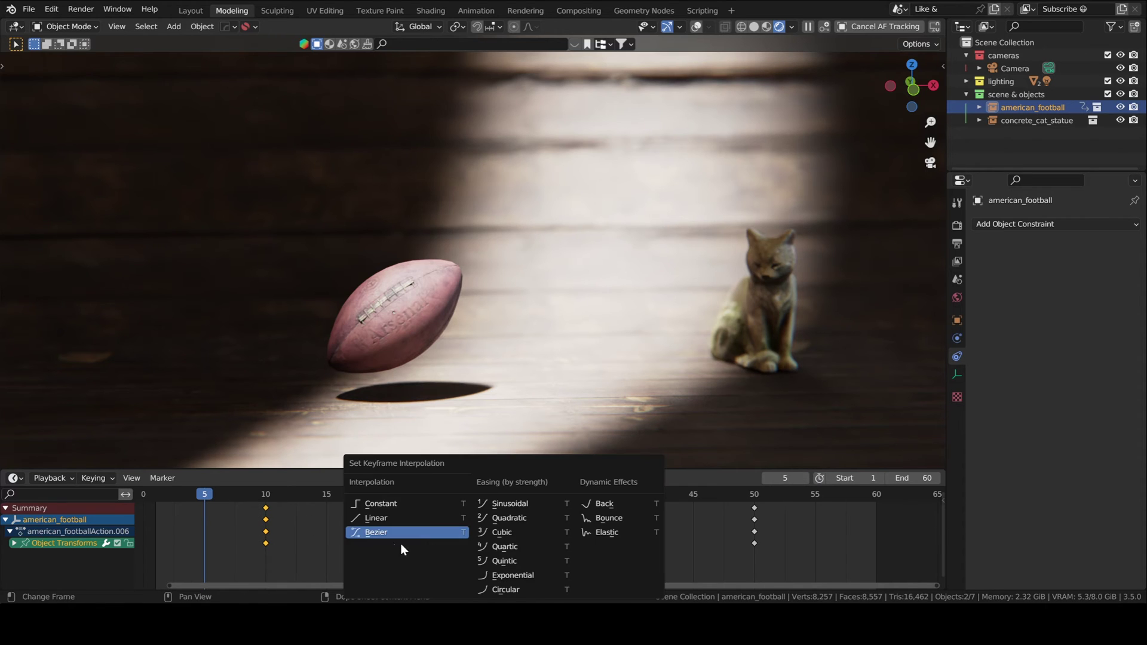
{"action": "left_click", "coordinate": [378, 502]}
Set the interpolation of the football's keyframes at frames 30 and 50 to Bezier and play the animation.
{"action": "left_click_drag", "start_coordinate": [496, 503], "coordinate": [718, 544]}
{"action": "key", "text": "t"}
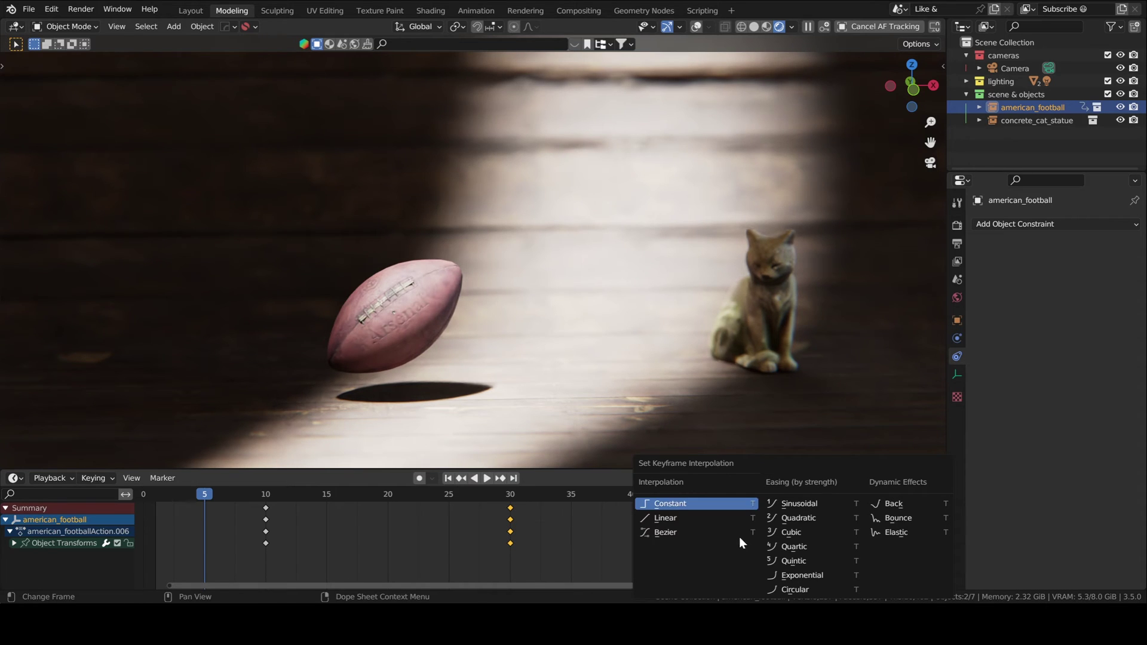
{"action": "left_click", "coordinate": [661, 532]}
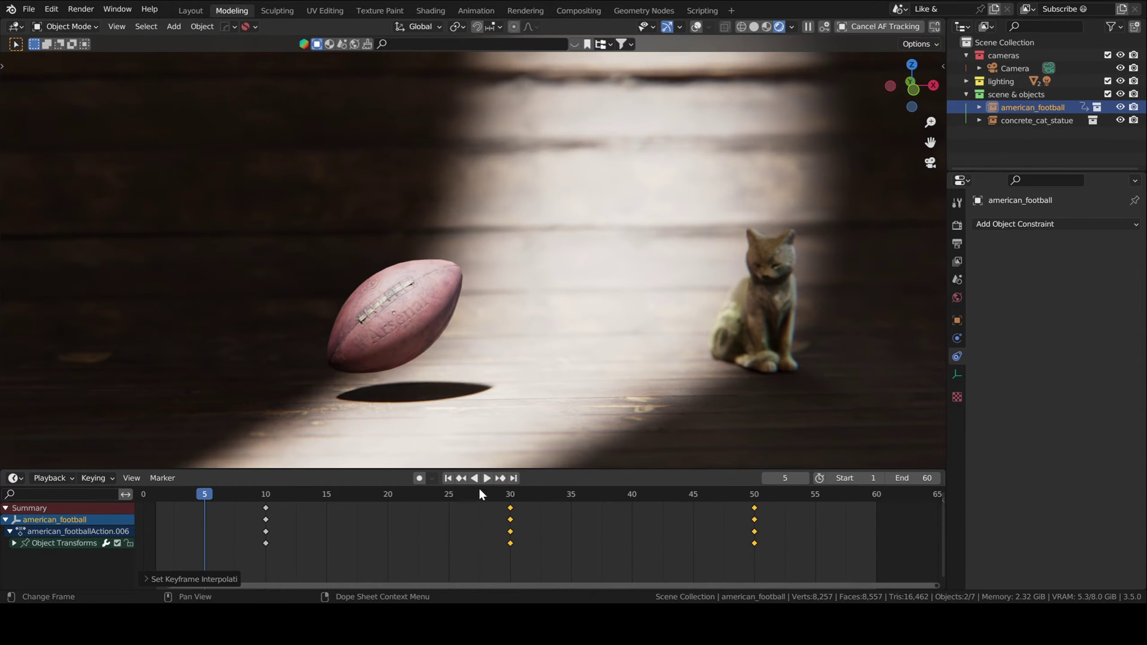
{"action": "key", "text": "space"}
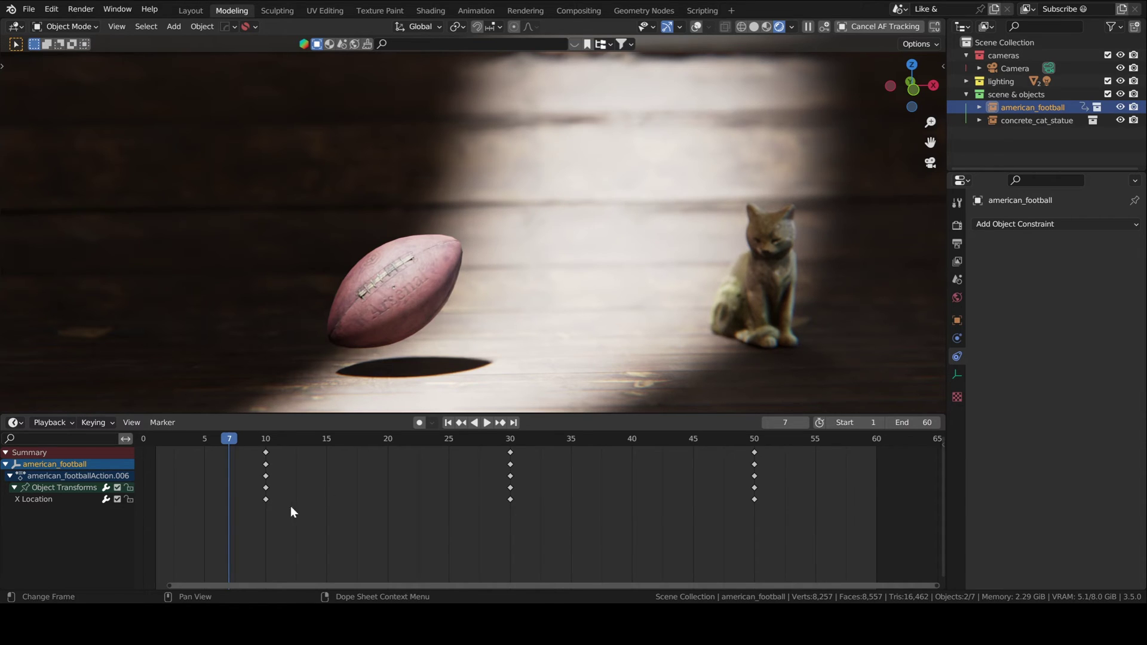
Switch the timeline to the Graph Editor, select all the football's X Location keyframes, frame the whole curve, and maximize the editor.
{"action": "left_click", "coordinate": [23, 422]}
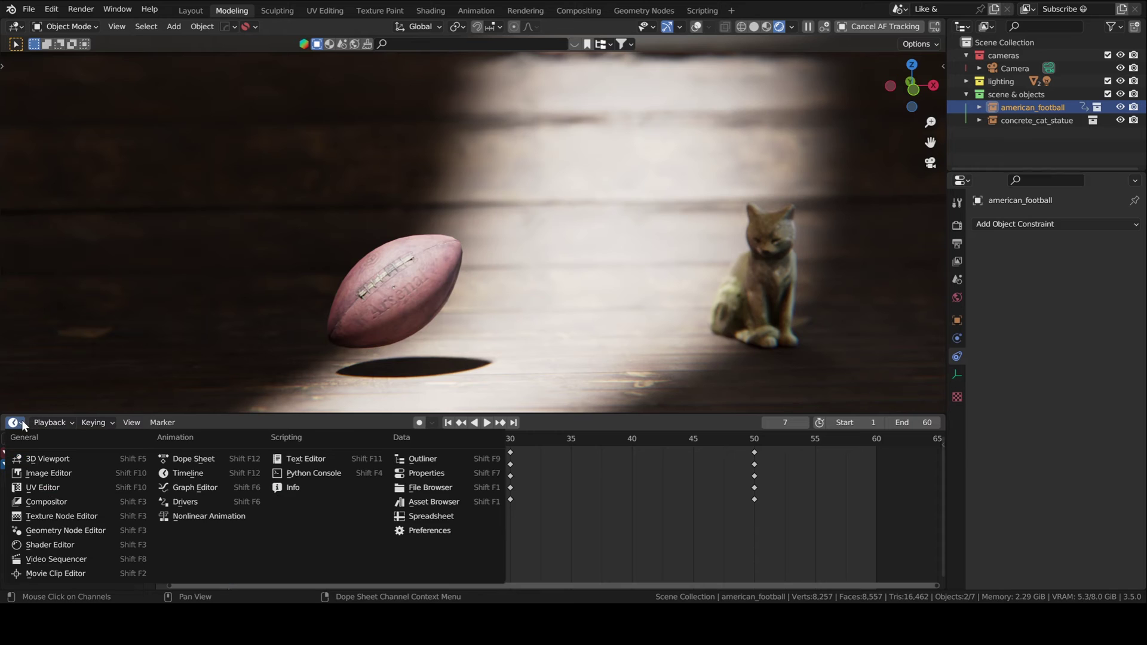
{"action": "left_click", "coordinate": [194, 487]}
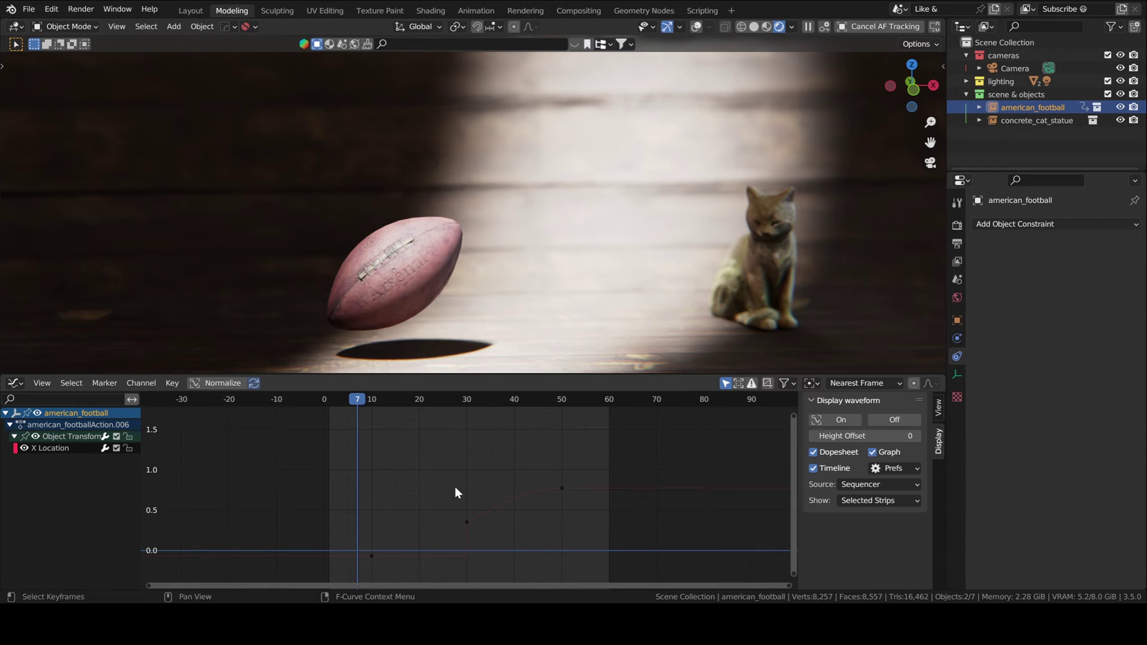
{"action": "key", "text": "a"}
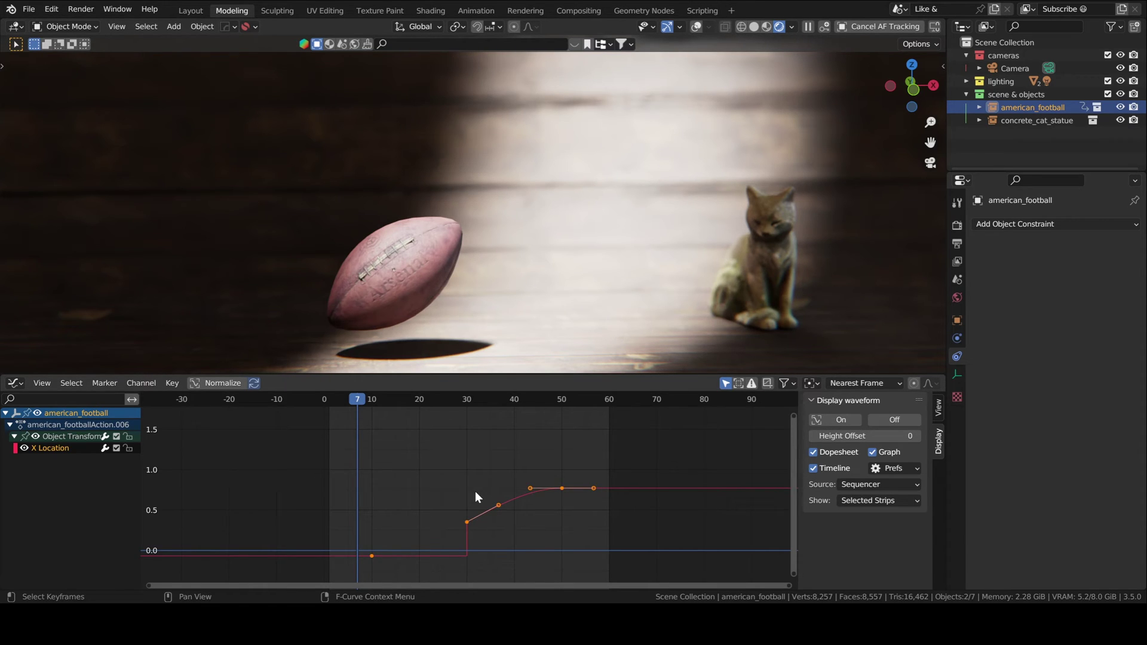
{"action": "key", "text": "Home"}
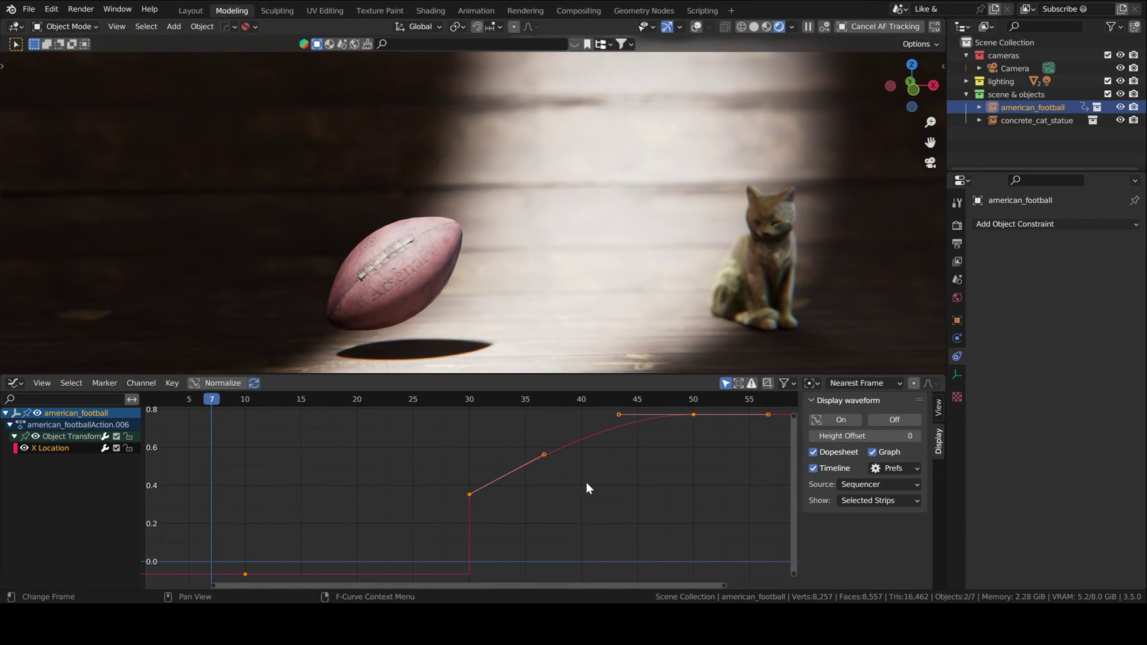
{"action": "key", "text": "ctrl+space"}
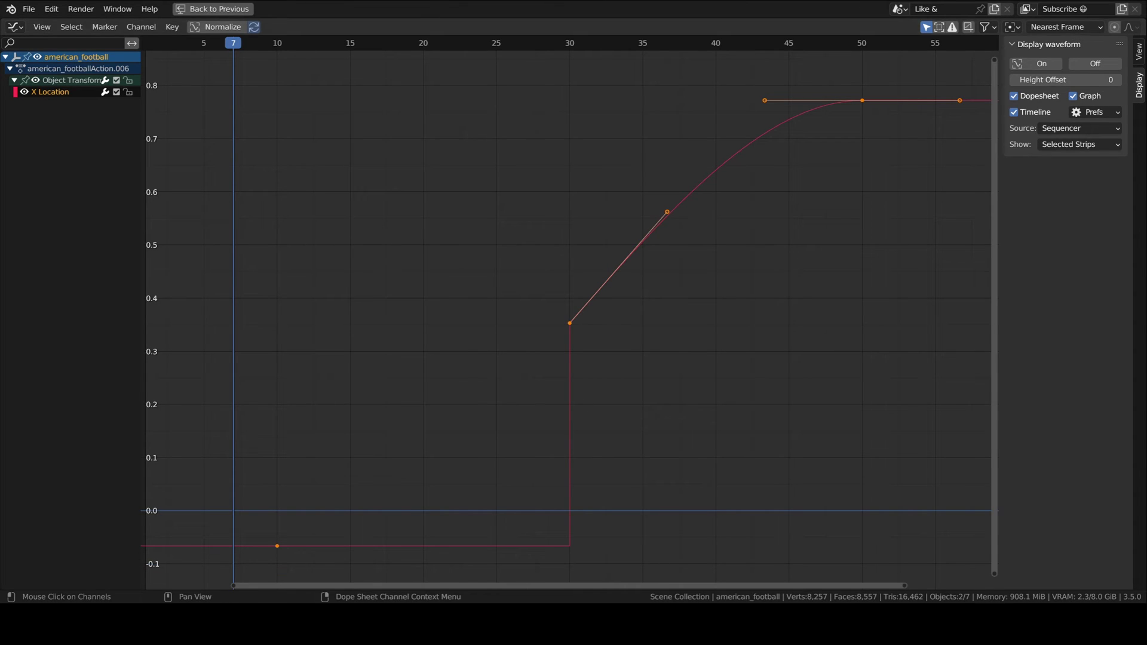
{"action": "mouse_move", "coordinate": [248, 503]}
{"action": "left_mouse_down"}
{"action": "mouse_move", "coordinate": [817, 499]}
{"action": "mouse_move", "coordinate": [745, 512]}
{"action": "left_mouse_up"}
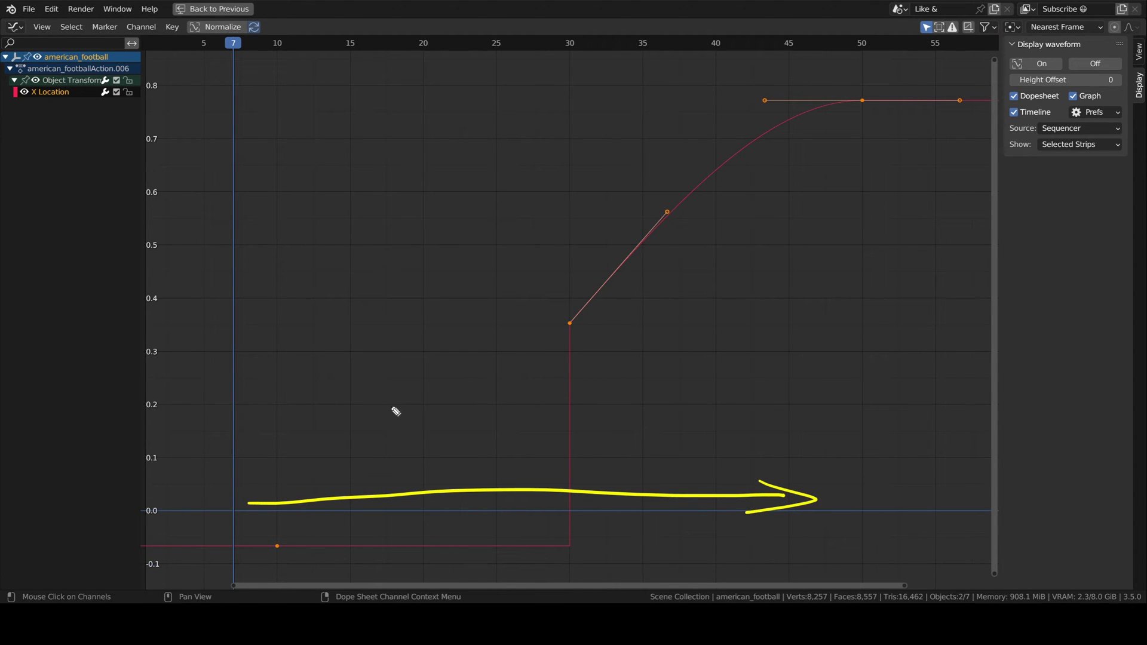
{"action": "mouse_move", "coordinate": [899, 524]}
{"action": "left_mouse_down"}
{"action": "mouse_move", "coordinate": [917, 556]}
{"action": "mouse_move", "coordinate": [927, 553]}
{"action": "left_mouse_up"}
{"action": "left_click_drag", "start_coordinate": [892, 531], "coordinate": [923, 530]}
{"action": "left_click_drag", "start_coordinate": [237, 159], "coordinate": [209, 460]}
{"action": "mouse_move", "coordinate": [211, 185]}
{"action": "left_mouse_down"}
{"action": "mouse_move", "coordinate": [237, 154]}
{"action": "mouse_move", "coordinate": [250, 185]}
{"action": "left_mouse_up"}
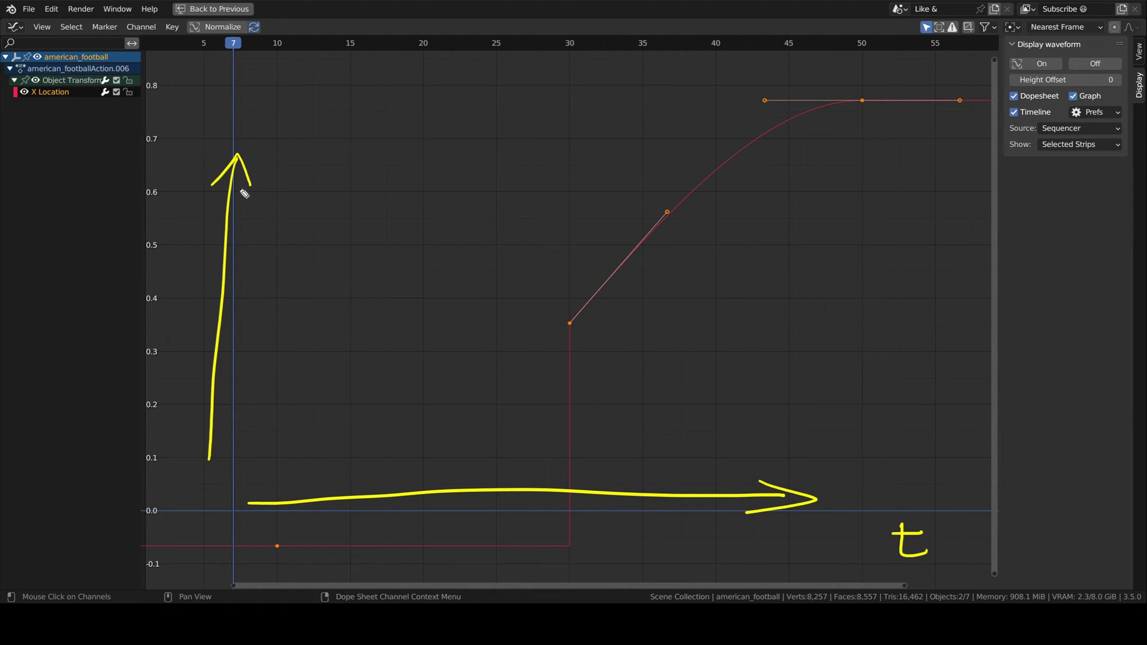
{"action": "left_click", "coordinate": [260, 164]}
{"action": "left_click_drag", "start_coordinate": [259, 165], "coordinate": [264, 183]}
{"action": "mouse_move", "coordinate": [282, 141]}
{"action": "left_mouse_down"}
{"action": "mouse_move", "coordinate": [276, 178]}
{"action": "mouse_move", "coordinate": [294, 169]}
{"action": "left_mouse_up"}
{"action": "left_click_drag", "start_coordinate": [570, 430], "coordinate": [573, 432]}
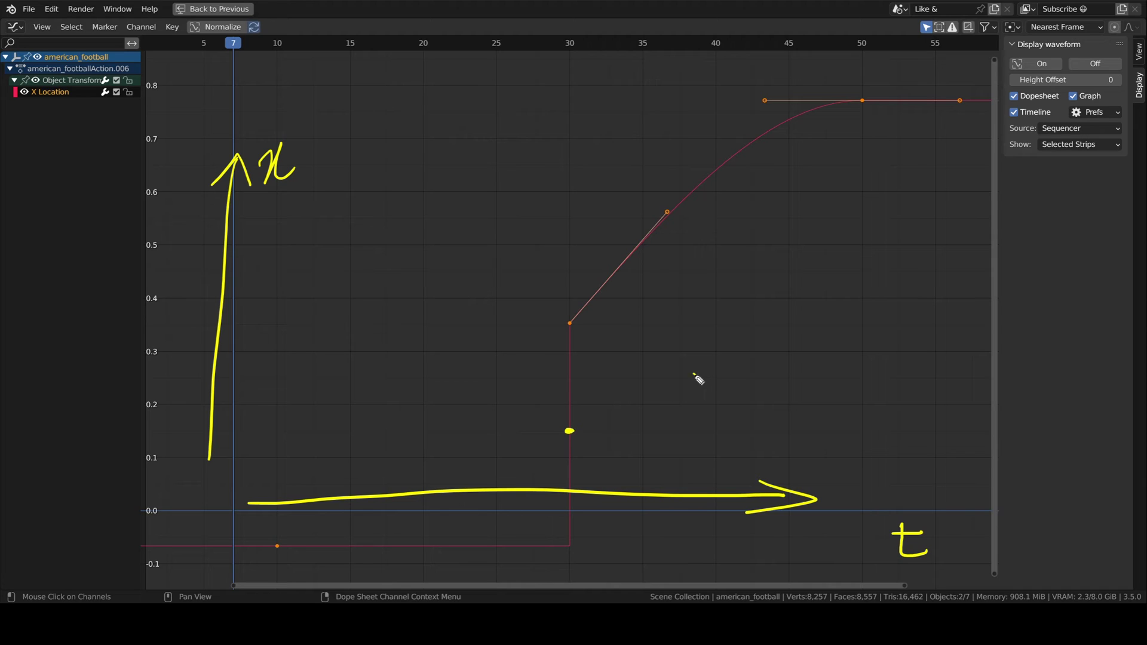
{"action": "mouse_move", "coordinate": [698, 377]}
{"action": "left_mouse_down"}
{"action": "mouse_move", "coordinate": [698, 389]}
{"action": "mouse_move", "coordinate": [715, 379]}
{"action": "left_mouse_up"}
{"action": "mouse_move", "coordinate": [722, 358]}
{"action": "left_mouse_down"}
{"action": "mouse_move", "coordinate": [708, 373]}
{"action": "mouse_move", "coordinate": [735, 362]}
{"action": "left_mouse_up"}
{"action": "mouse_move", "coordinate": [735, 375]}
{"action": "left_mouse_down"}
{"action": "mouse_move", "coordinate": [676, 401]}
{"action": "mouse_move", "coordinate": [702, 424]}
{"action": "mouse_move", "coordinate": [728, 412]}
{"action": "left_mouse_up"}
{"action": "left_click_drag", "start_coordinate": [722, 409], "coordinate": [744, 404]}
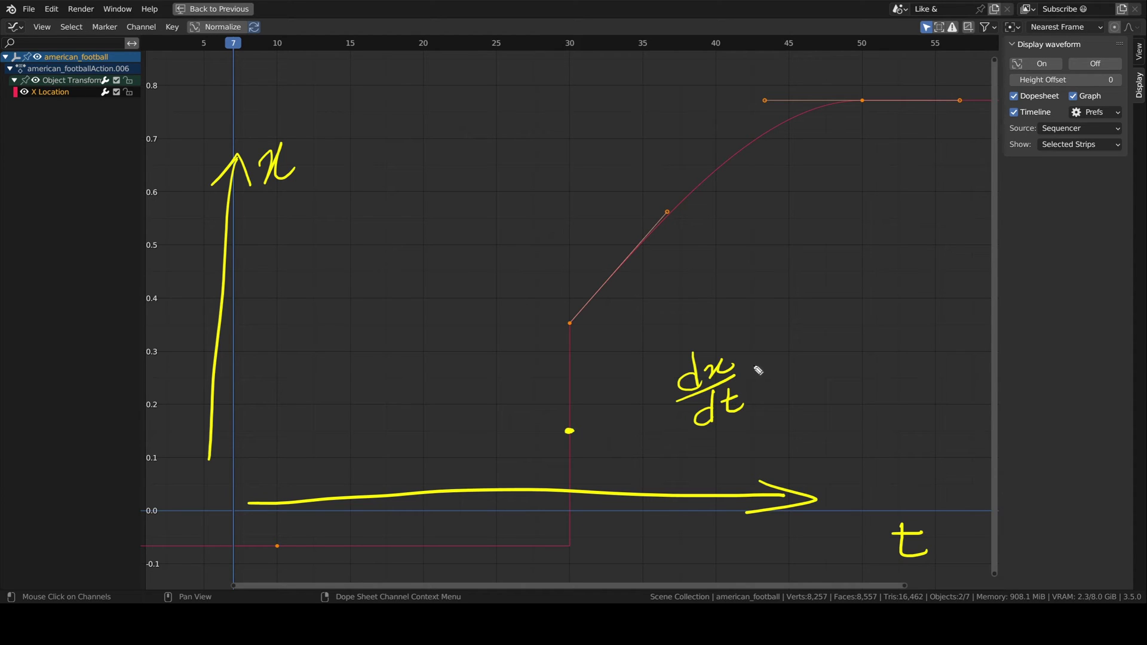
{"action": "left_click_drag", "start_coordinate": [751, 362], "coordinate": [768, 357]}
{"action": "mouse_move", "coordinate": [752, 371]}
{"action": "left_mouse_down"}
{"action": "mouse_move", "coordinate": [803, 357]}
{"action": "mouse_move", "coordinate": [819, 320]}
{"action": "mouse_move", "coordinate": [827, 355]}
{"action": "mouse_move", "coordinate": [852, 328]}
{"action": "left_mouse_up"}
{"action": "mouse_move", "coordinate": [854, 321]}
{"action": "left_mouse_down"}
{"action": "mouse_move", "coordinate": [843, 340]}
{"action": "mouse_move", "coordinate": [887, 332]}
{"action": "mouse_move", "coordinate": [901, 316]}
{"action": "left_mouse_up"}
{"action": "left_click_drag", "start_coordinate": [903, 295], "coordinate": [896, 338]}
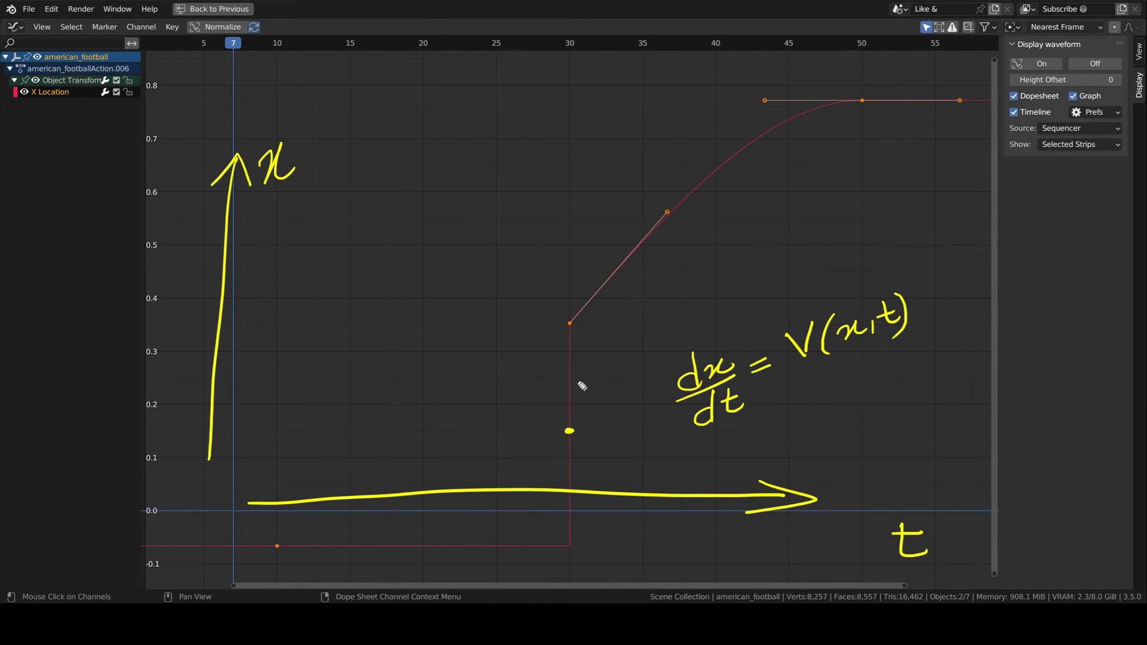
{"action": "left_click_drag", "start_coordinate": [584, 393], "coordinate": [627, 373]}
{"action": "key", "text": "Escape"}
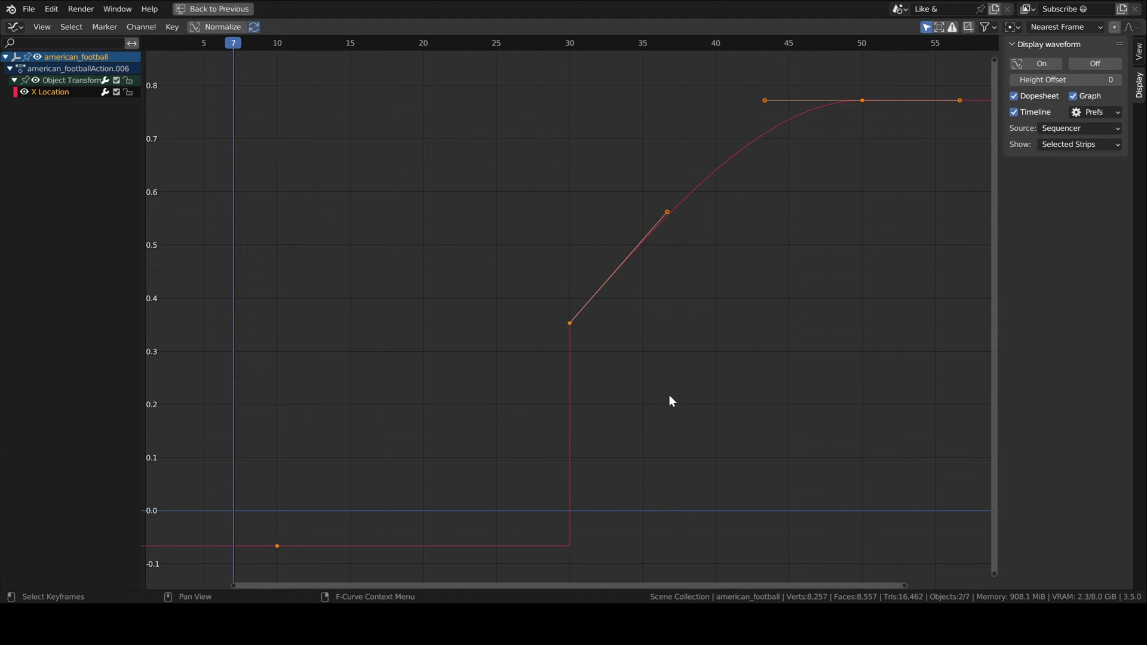
Set all keyframes on the X Location curve to Bezier and rotate the frame 30 keyframe's handles about 50 degrees until nearly flat.
{"action": "key", "text": "t"}
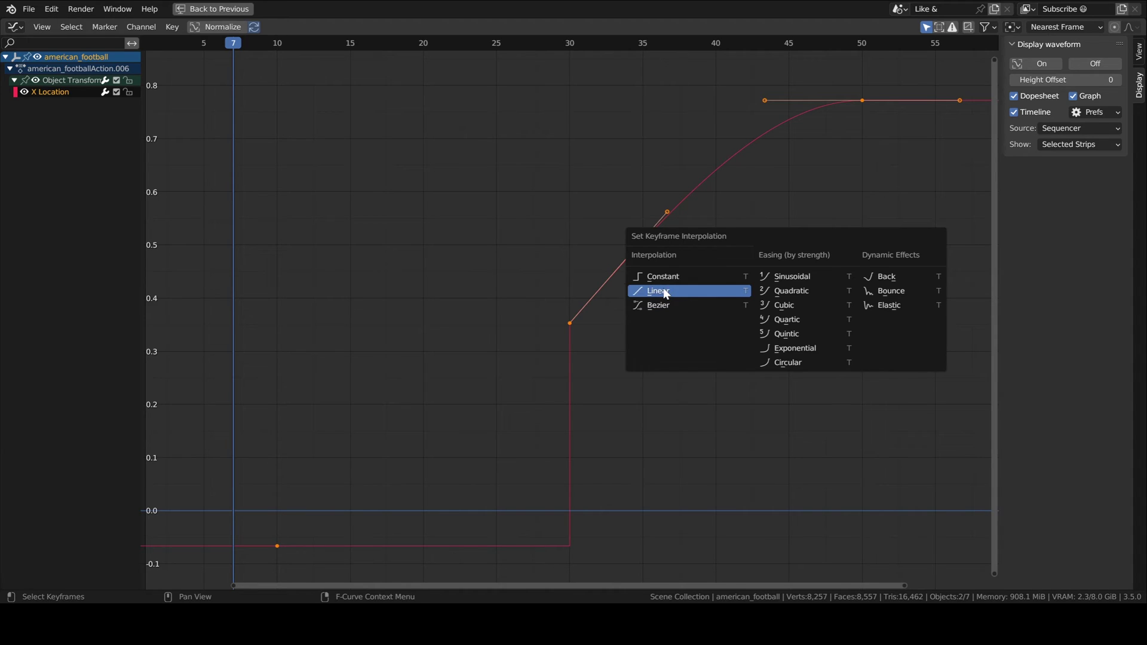
{"action": "left_click", "coordinate": [663, 303]}
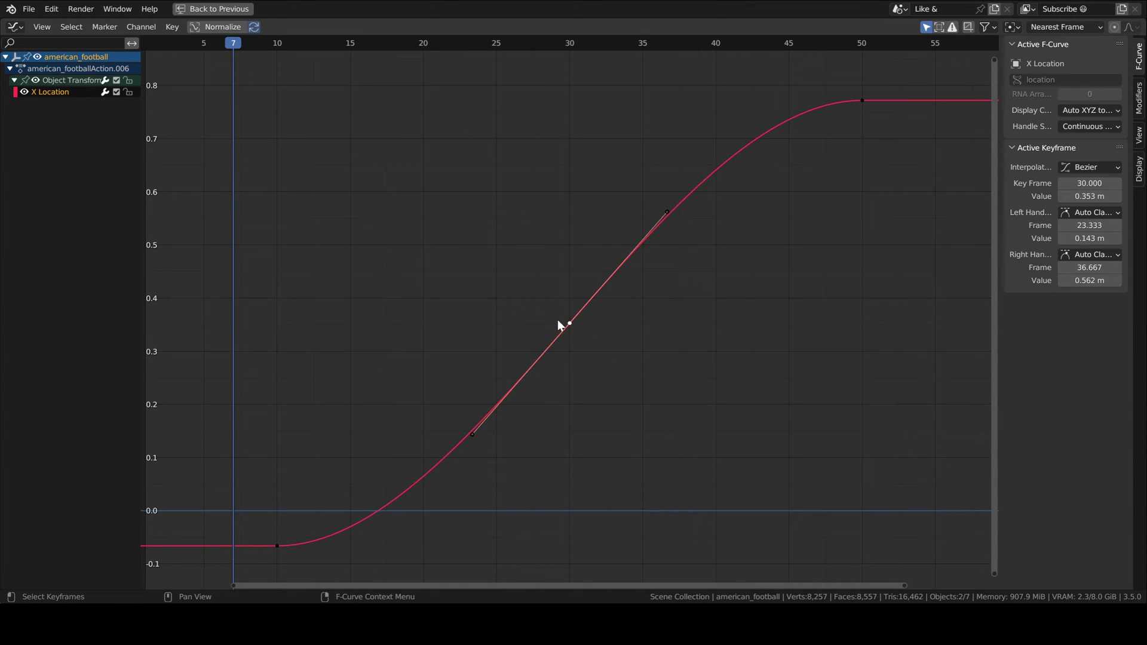
{"action": "key", "text": "r"}
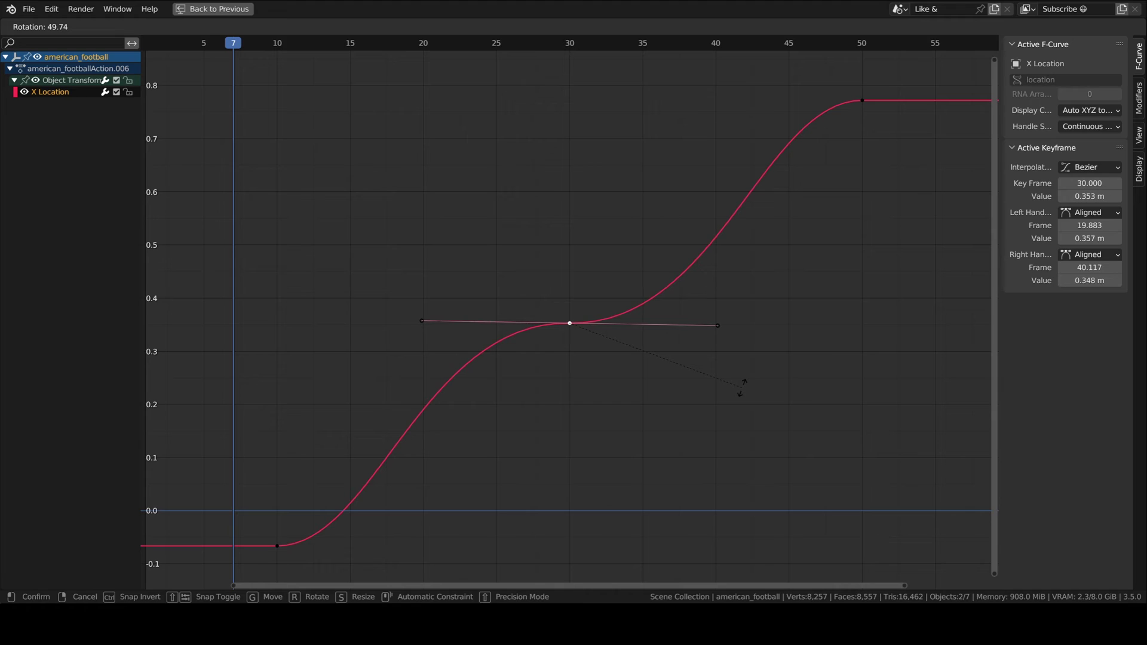
{"action": "left_click", "coordinate": [574, 321]}
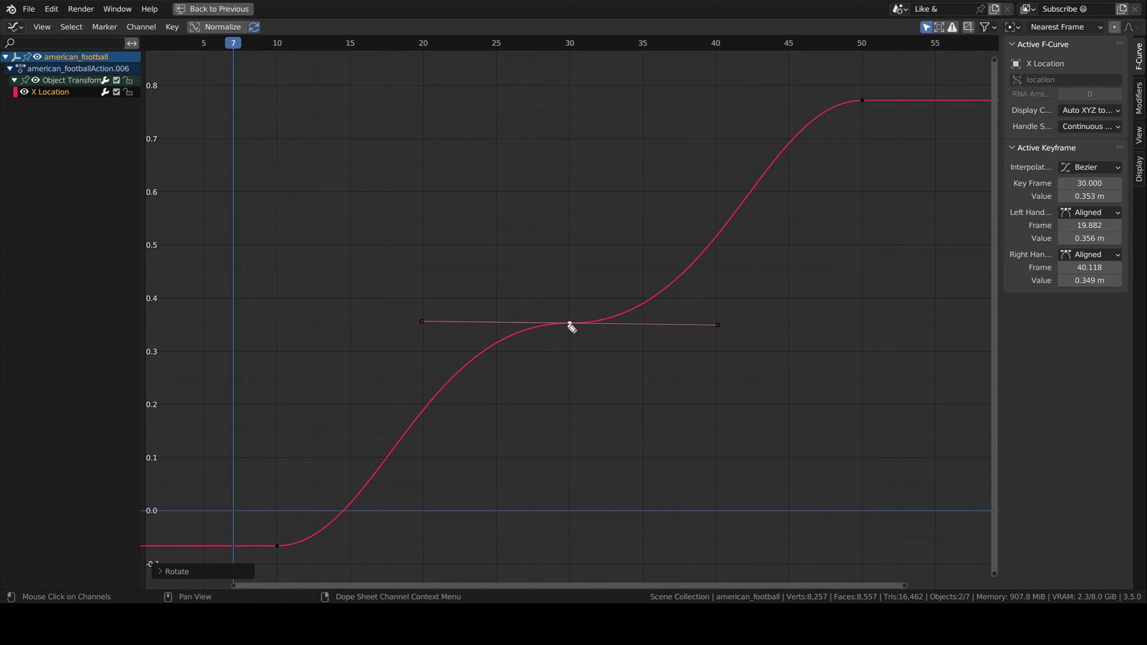
{"action": "mouse_move", "coordinate": [572, 310]}
{"action": "left_mouse_down"}
{"action": "mouse_move", "coordinate": [623, 286]}
{"action": "mouse_move", "coordinate": [610, 278]}
{"action": "left_mouse_up"}
{"action": "mouse_move", "coordinate": [465, 454]}
{"action": "left_mouse_down"}
{"action": "mouse_move", "coordinate": [517, 402]}
{"action": "mouse_move", "coordinate": [526, 408]}
{"action": "left_mouse_up"}
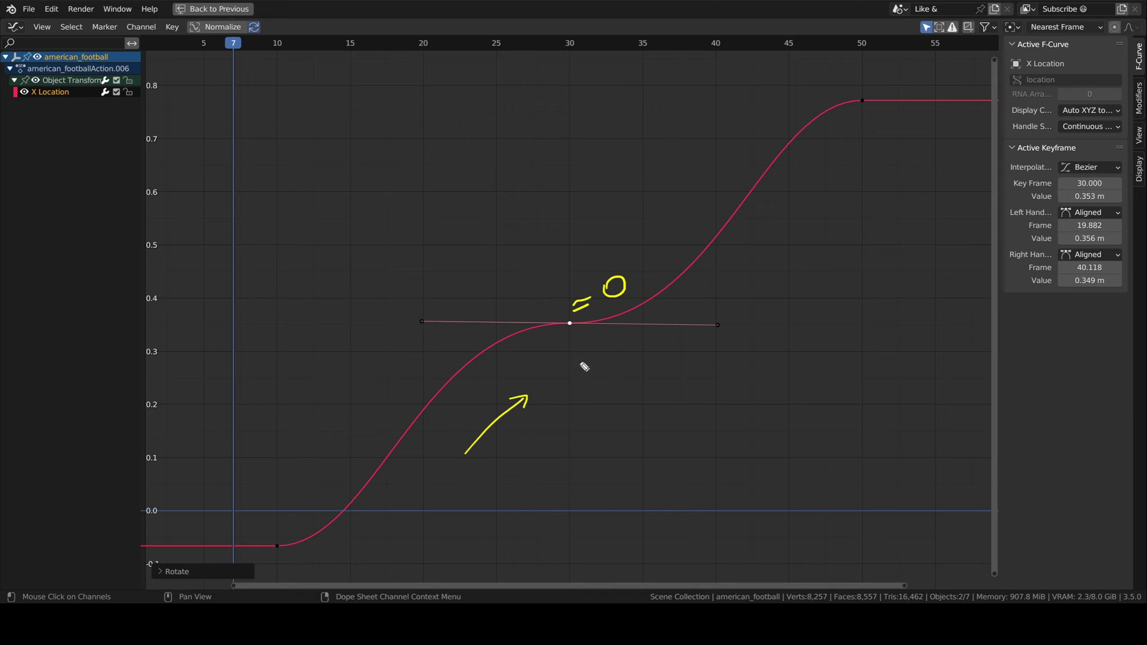
{"action": "mouse_move", "coordinate": [583, 361]}
{"action": "left_mouse_down"}
{"action": "mouse_move", "coordinate": [600, 389]}
{"action": "mouse_move", "coordinate": [593, 366]}
{"action": "left_mouse_up"}
{"action": "mouse_move", "coordinate": [744, 316]}
{"action": "left_mouse_down"}
{"action": "mouse_move", "coordinate": [807, 263]}
{"action": "mouse_move", "coordinate": [813, 275]}
{"action": "left_mouse_up"}
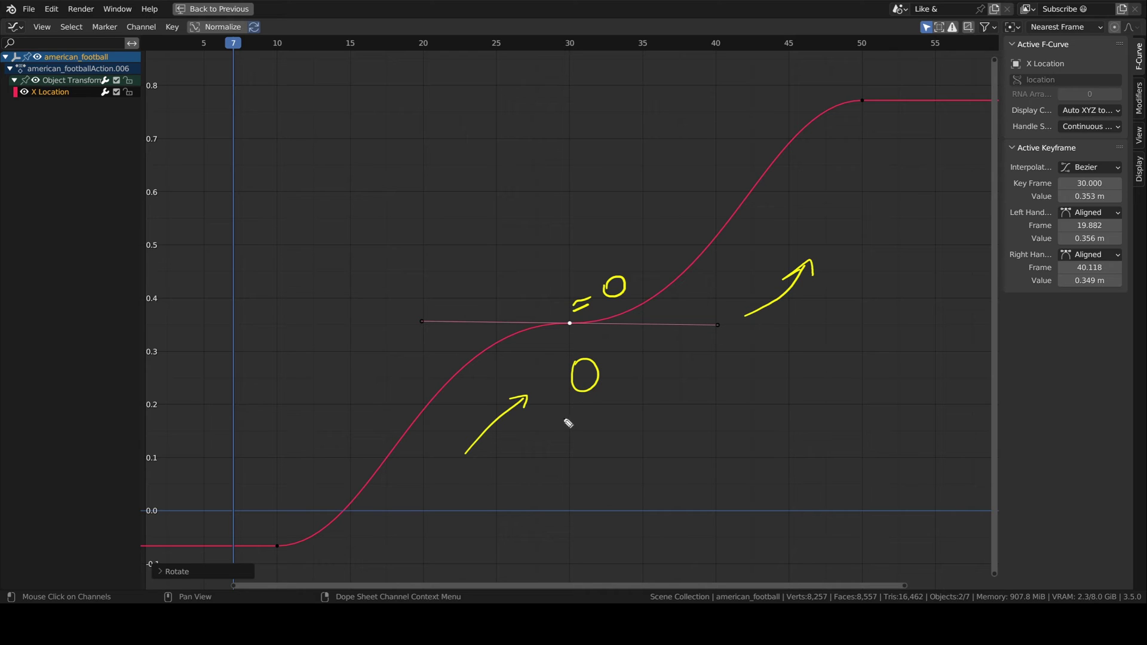
{"action": "left_click_drag", "start_coordinate": [566, 426], "coordinate": [636, 414]}
Restore the normal editor layout and play the football animation to examine its motion around frame 30.
{"action": "key", "text": "ctrl+space"}
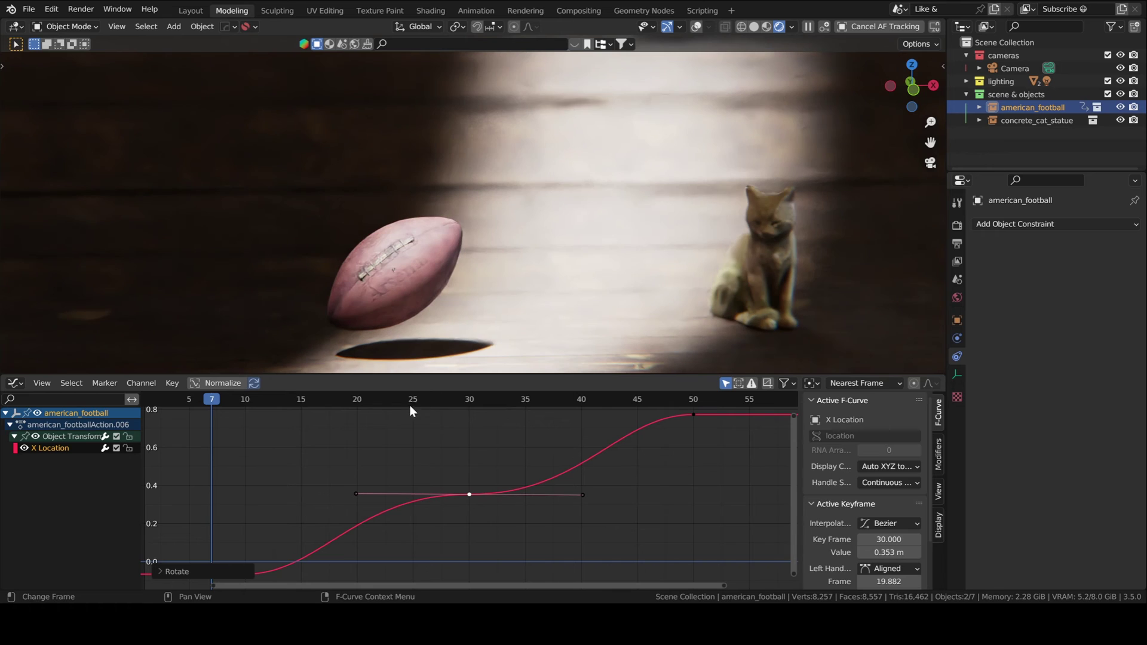
{"action": "key", "text": "space"}
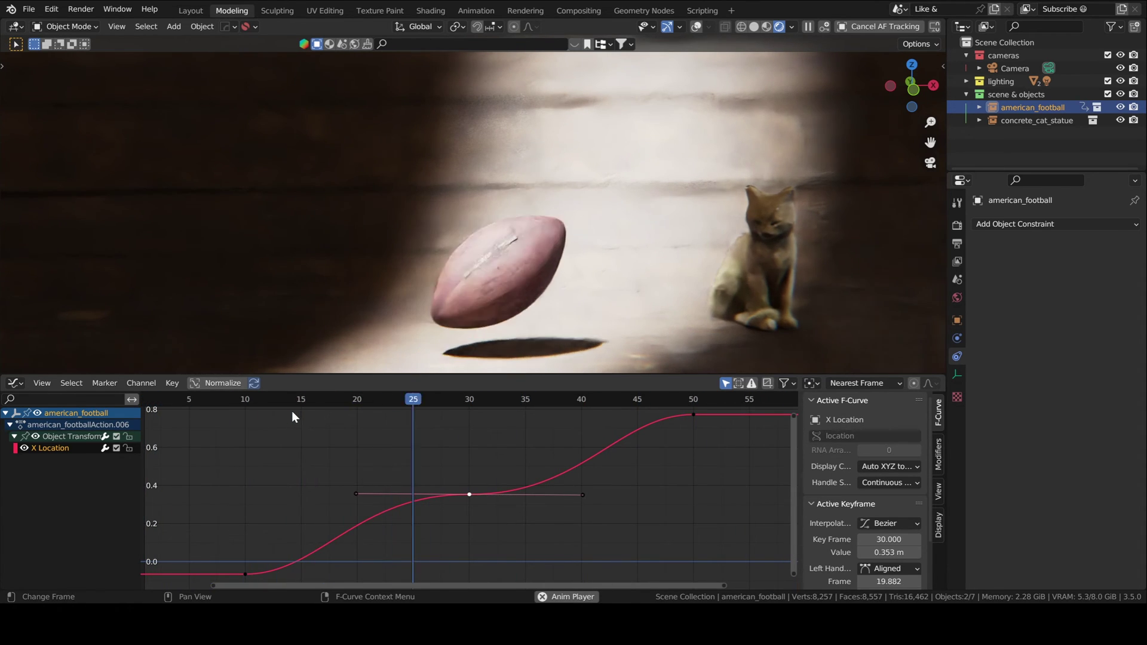
{"action": "key", "text": "space"}
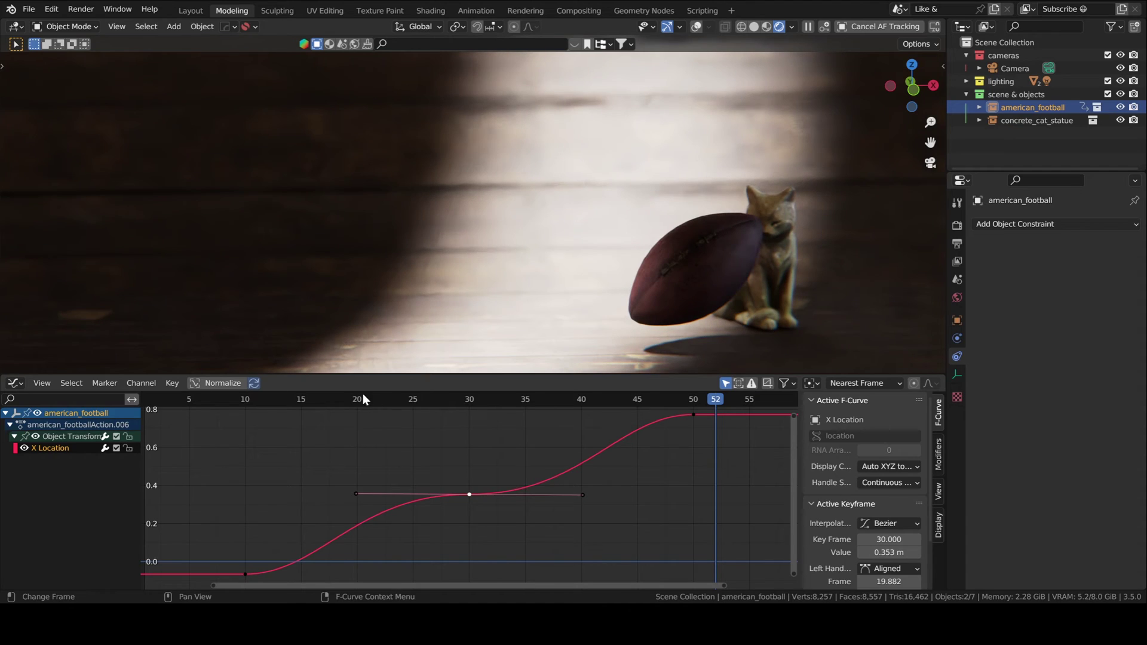
Insert a keyframe at frame 43 on the selected X Location channel and select it.
{"action": "left_click_drag", "start_coordinate": [363, 393], "coordinate": [610, 510]}
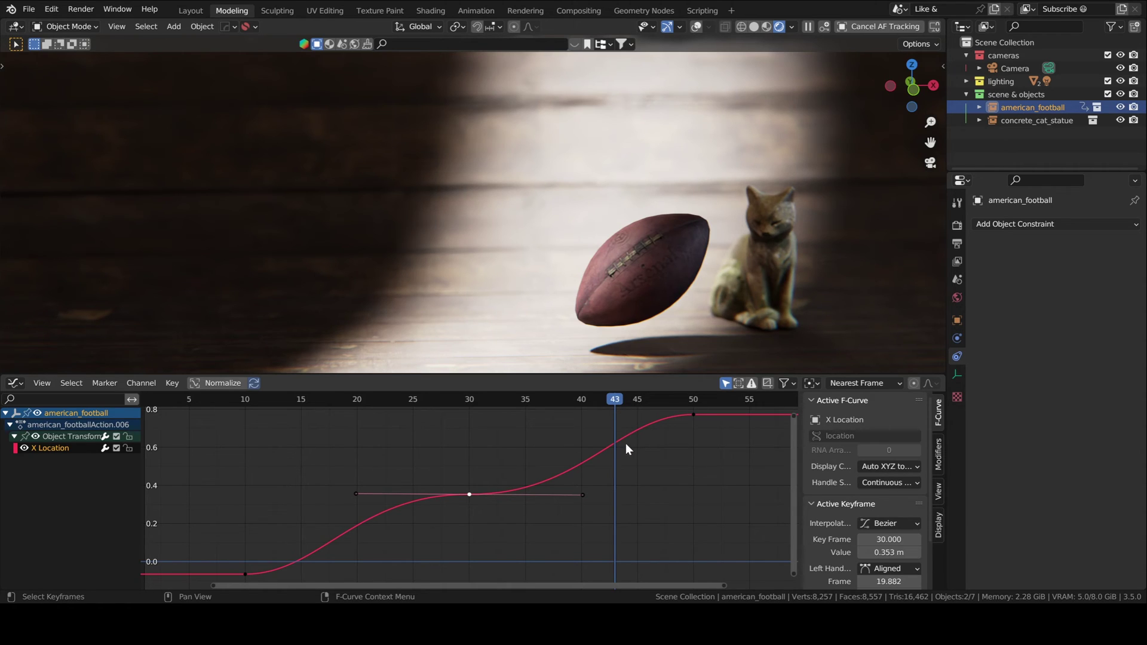
{"action": "key", "text": "i"}
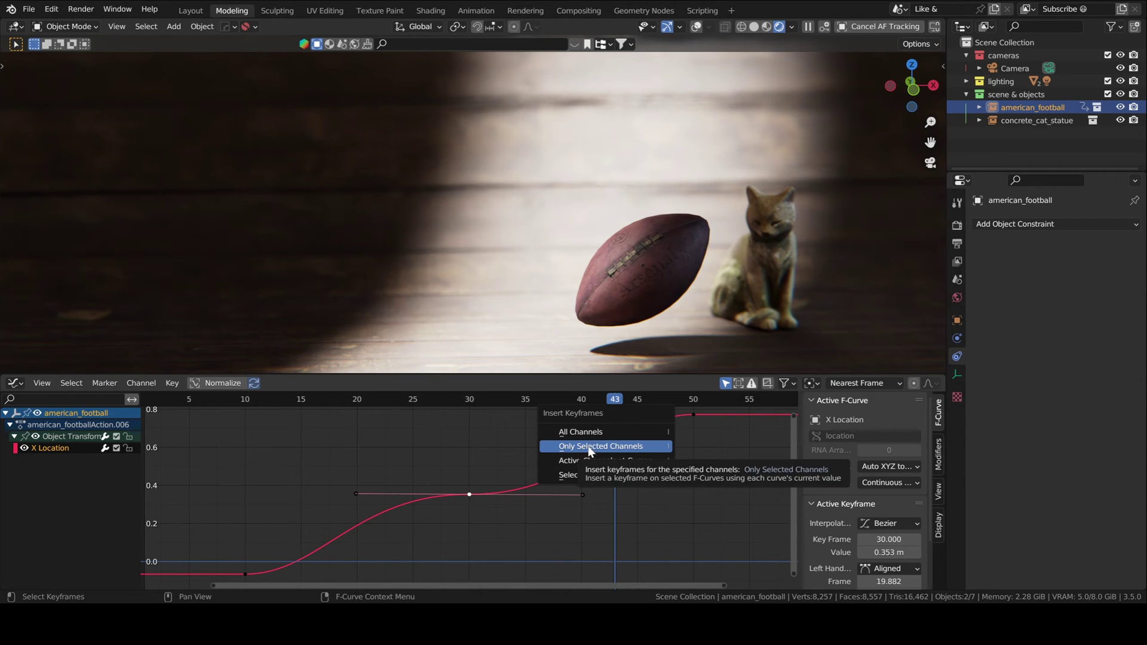
{"action": "left_click", "coordinate": [604, 448]}
{"action": "left_click", "coordinate": [615, 442]}
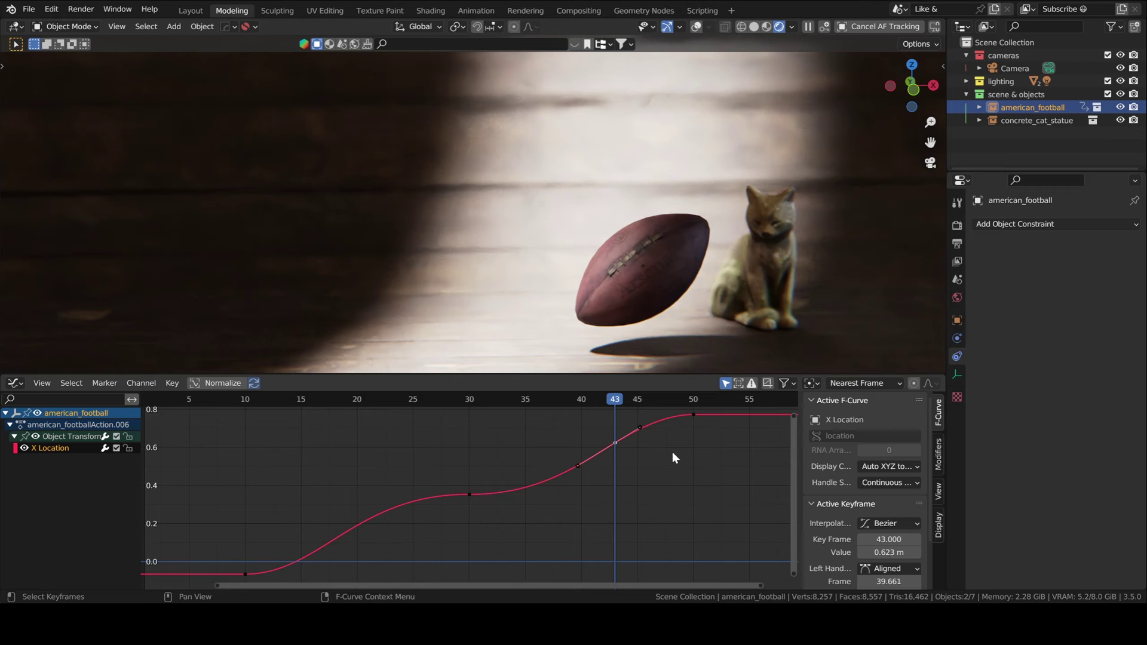
Rotate the frame 43 keyframe's handles steeply so the curve dips backward there, and play the animation from frame 30.
{"action": "key", "text": "r"}
{"action": "left_click", "coordinate": [553, 443]}
{"action": "left_click", "coordinate": [471, 397]}
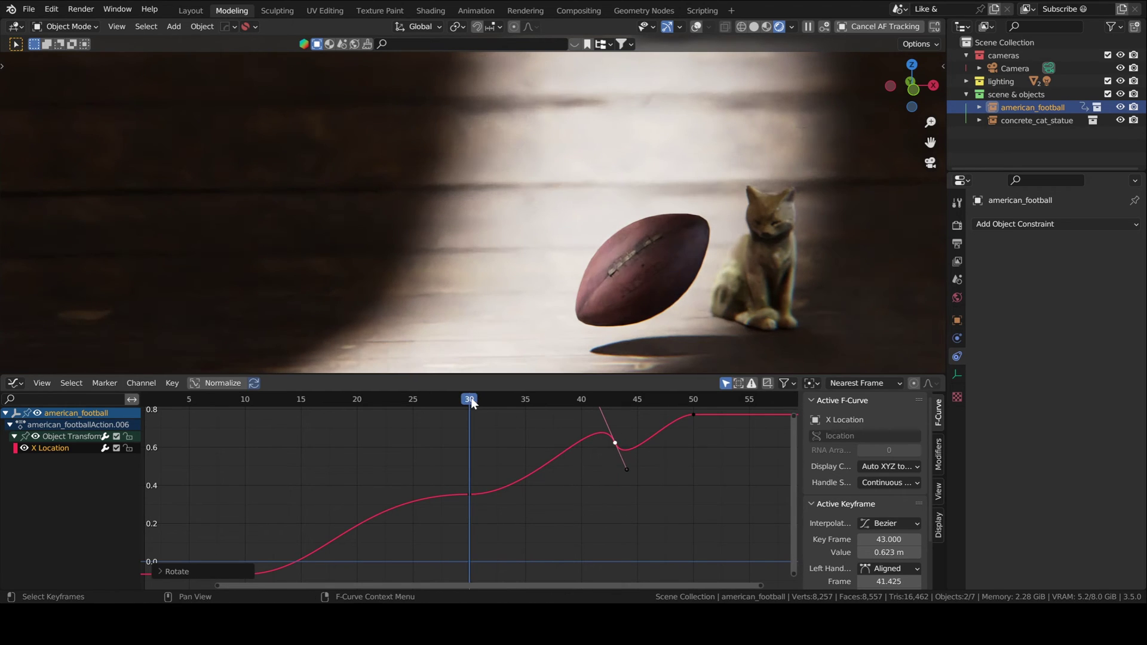
{"action": "key", "text": "space"}
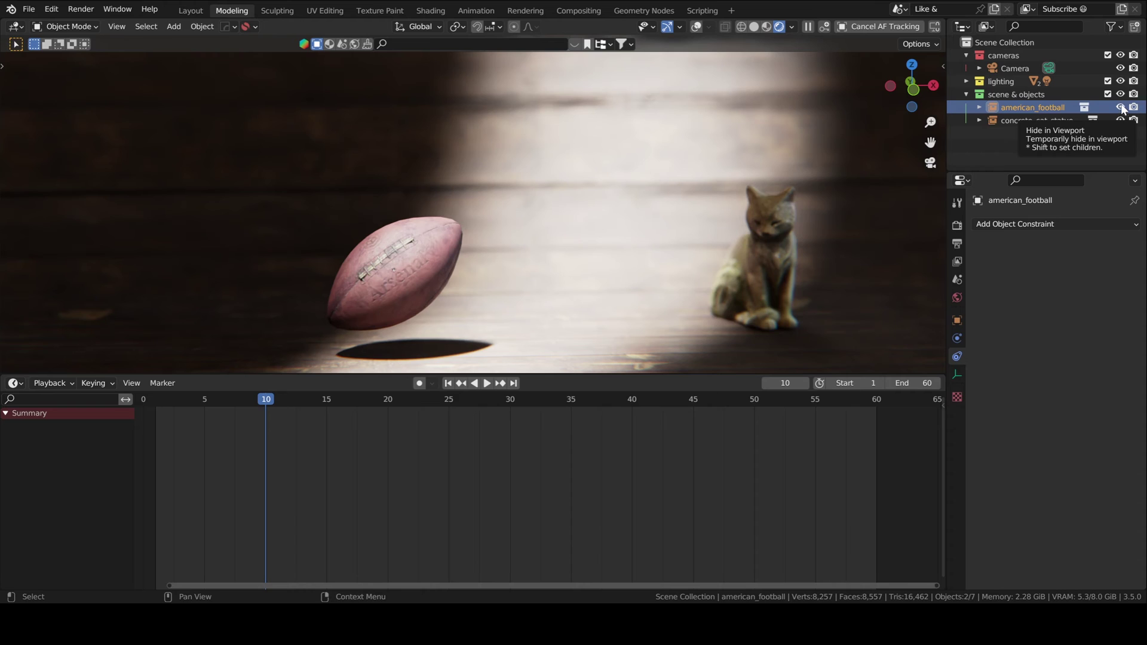
Show the Disable in Viewports toggles in the outliner.
{"action": "left_click", "coordinate": [1113, 27]}
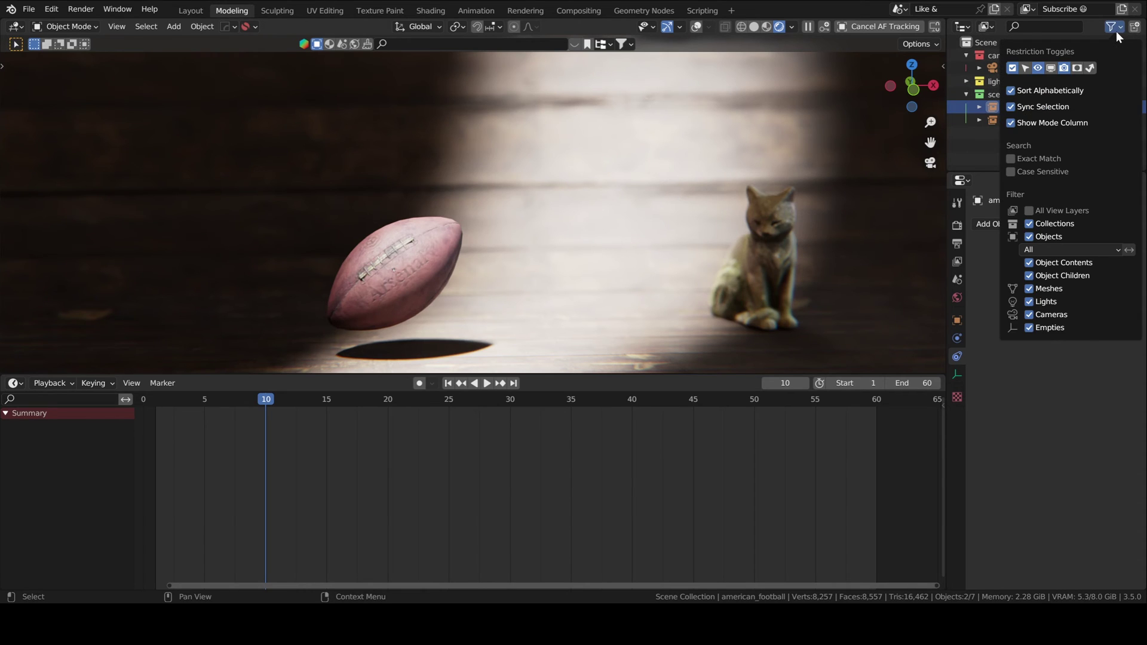
{"action": "left_click", "coordinate": [1051, 69]}
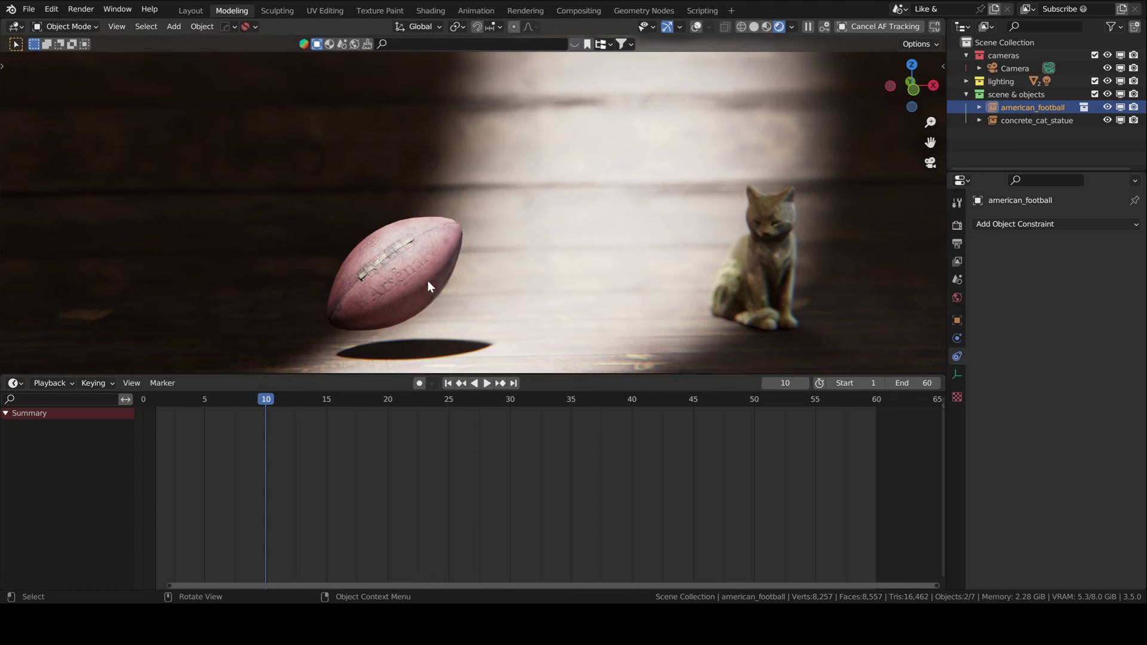
Keyframe the football at frame 10, and keyframe it at frame 35 after moving it along X to just before the cat statue.
{"action": "key", "text": "i"}
{"action": "left_click", "coordinate": [344, 262]}
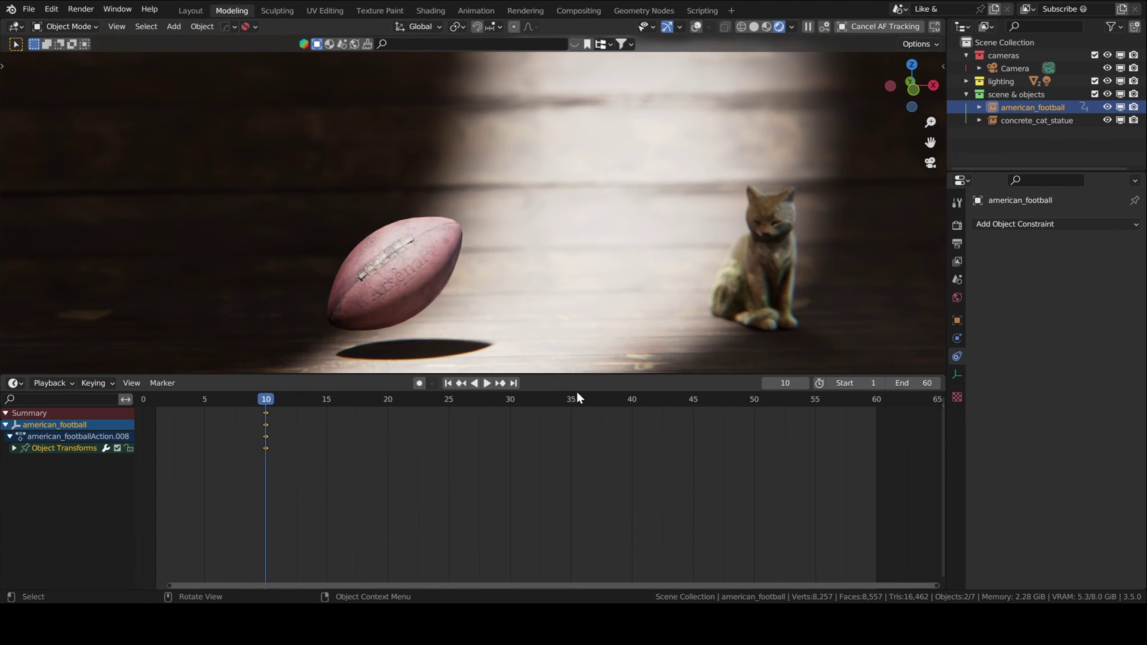
{"action": "left_click", "coordinate": [571, 400]}
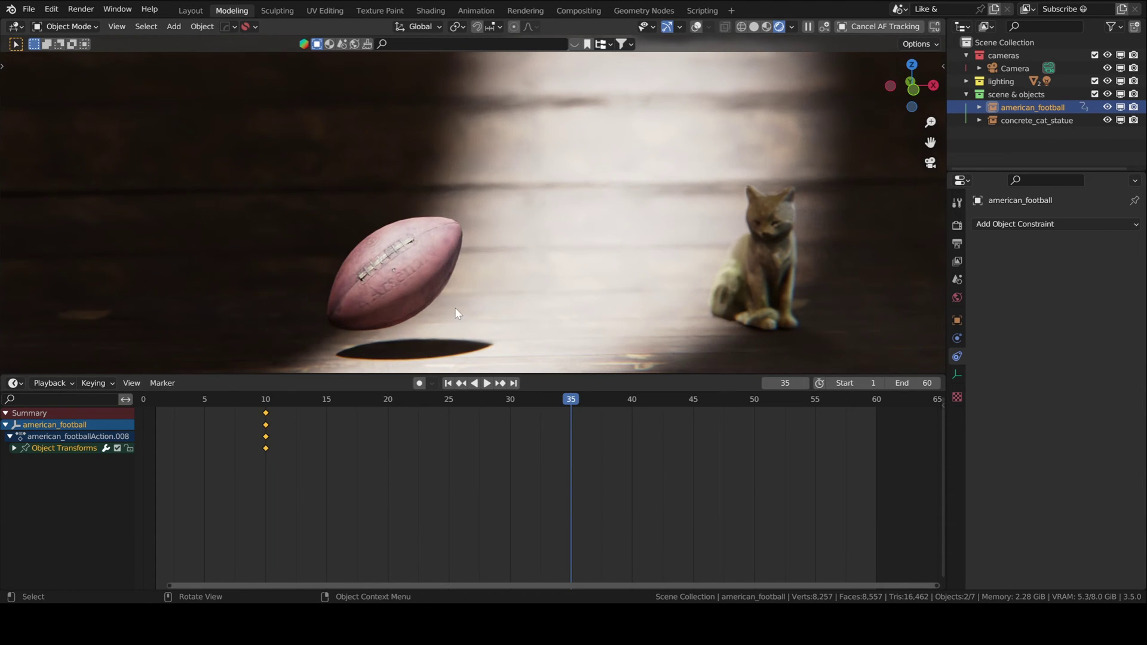
{"action": "key", "text": "g"}
{"action": "key", "text": "x"}
{"action": "left_click", "coordinate": [697, 304]}
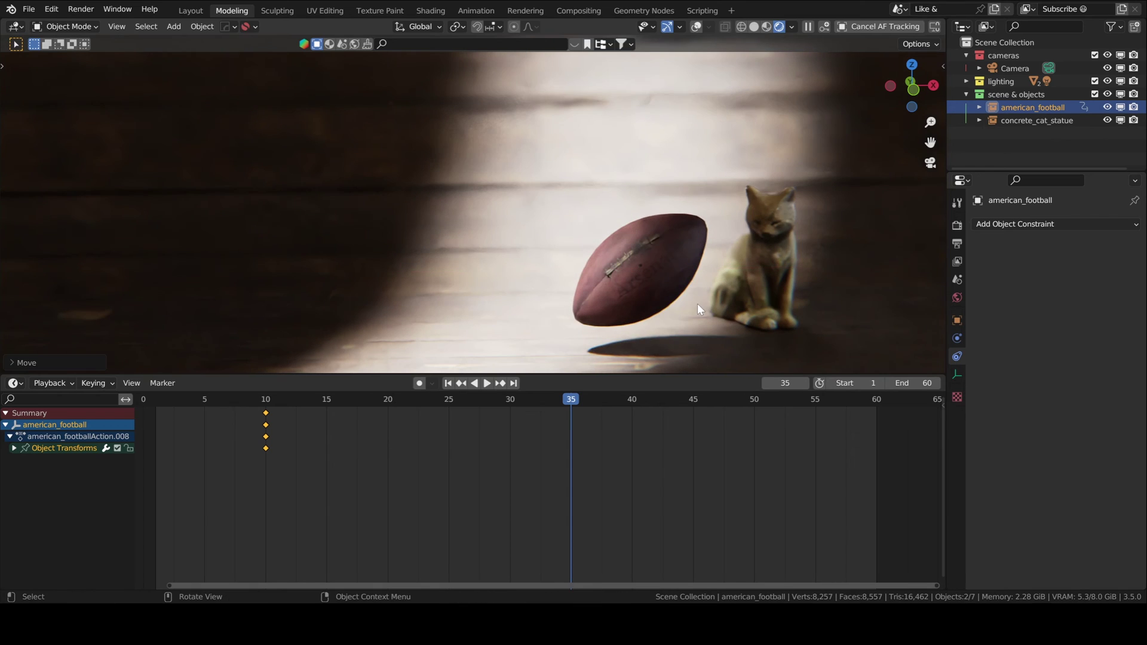
{"action": "key", "text": "i"}
{"action": "left_click", "coordinate": [542, 294]}
Keyframe the football's Disable in Viewports and Disable in Renders properties at frame 10.
{"action": "left_click", "coordinate": [265, 401]}
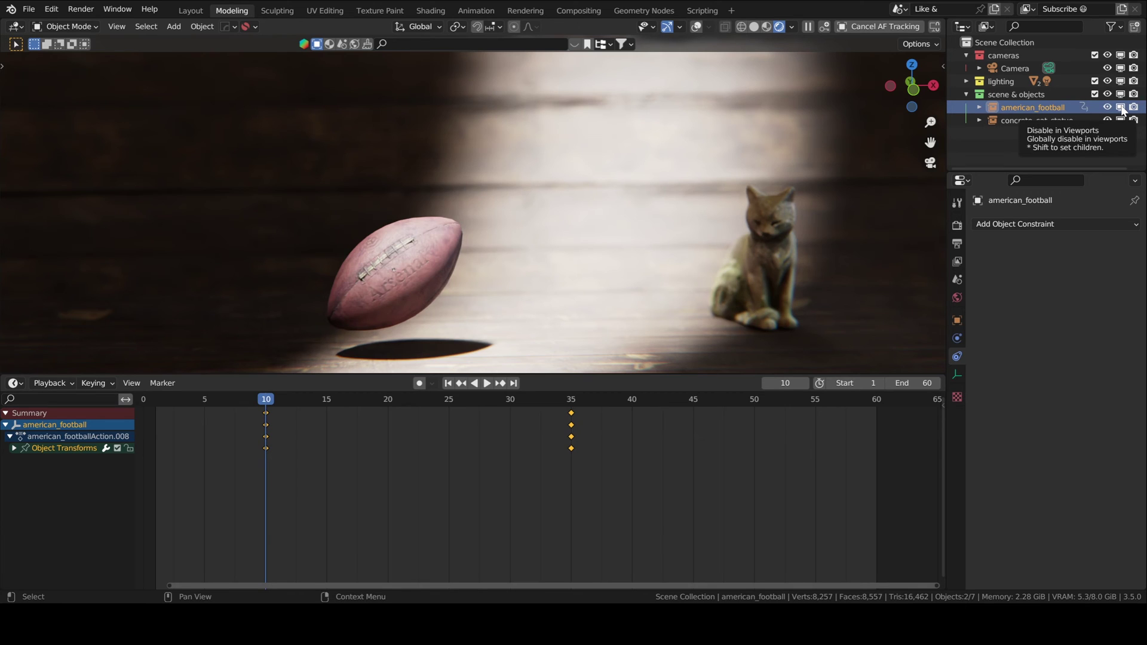
{"action": "key", "text": "i"}
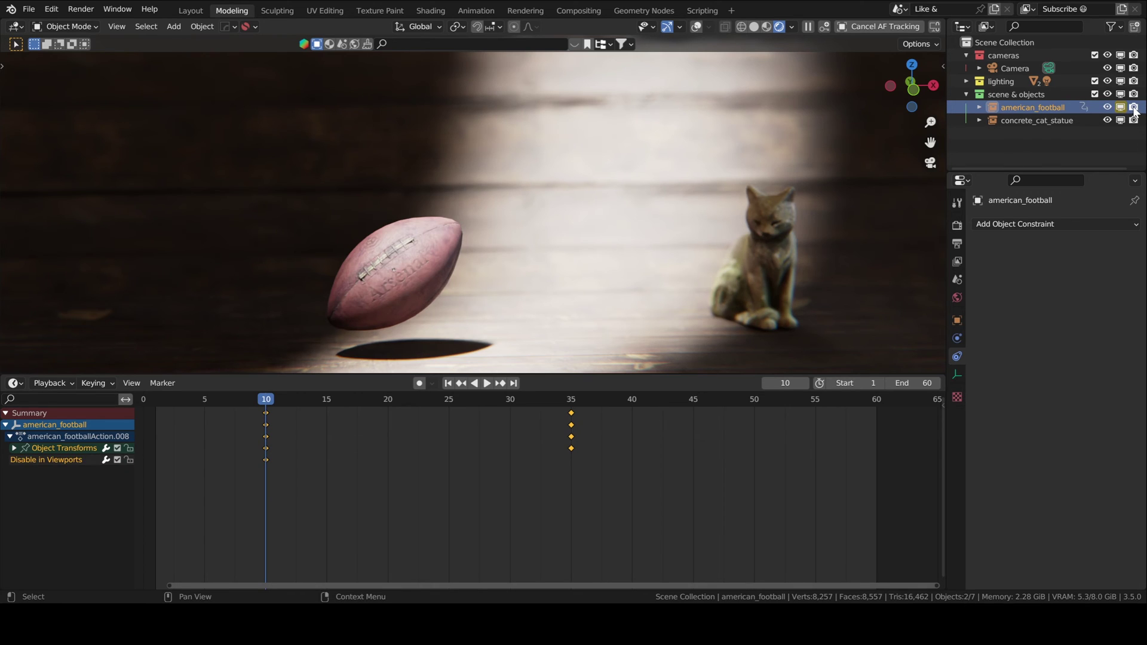
{"action": "key", "text": "i"}
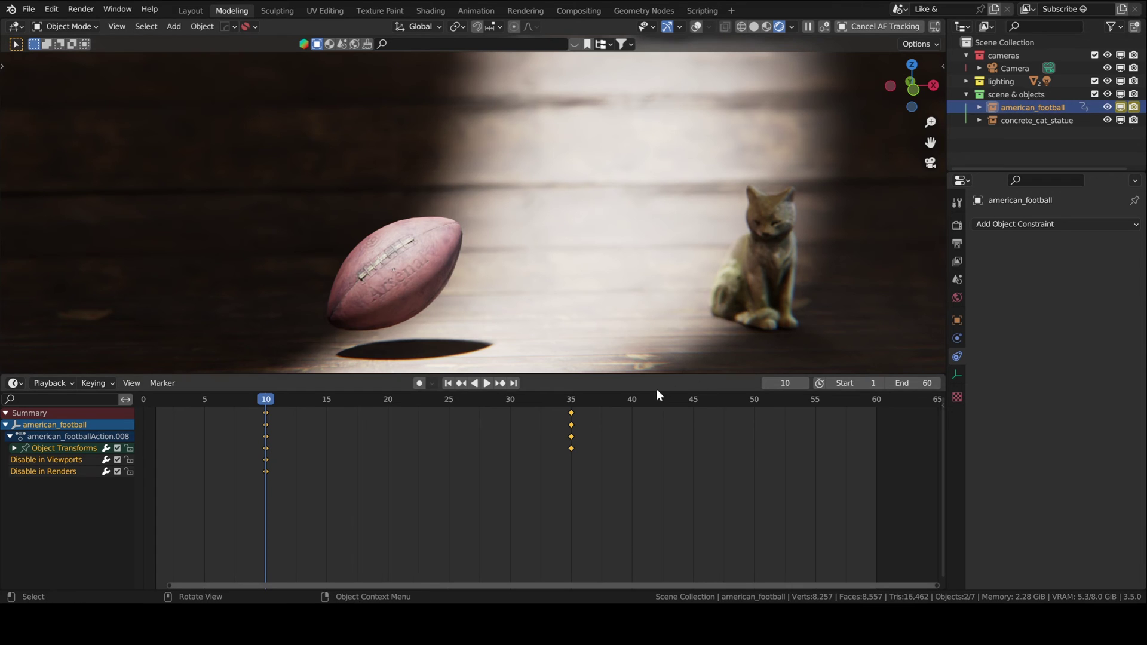
At frame 35, disable the football in viewports and renders and keyframe both properties.
{"action": "left_click", "coordinate": [571, 399]}
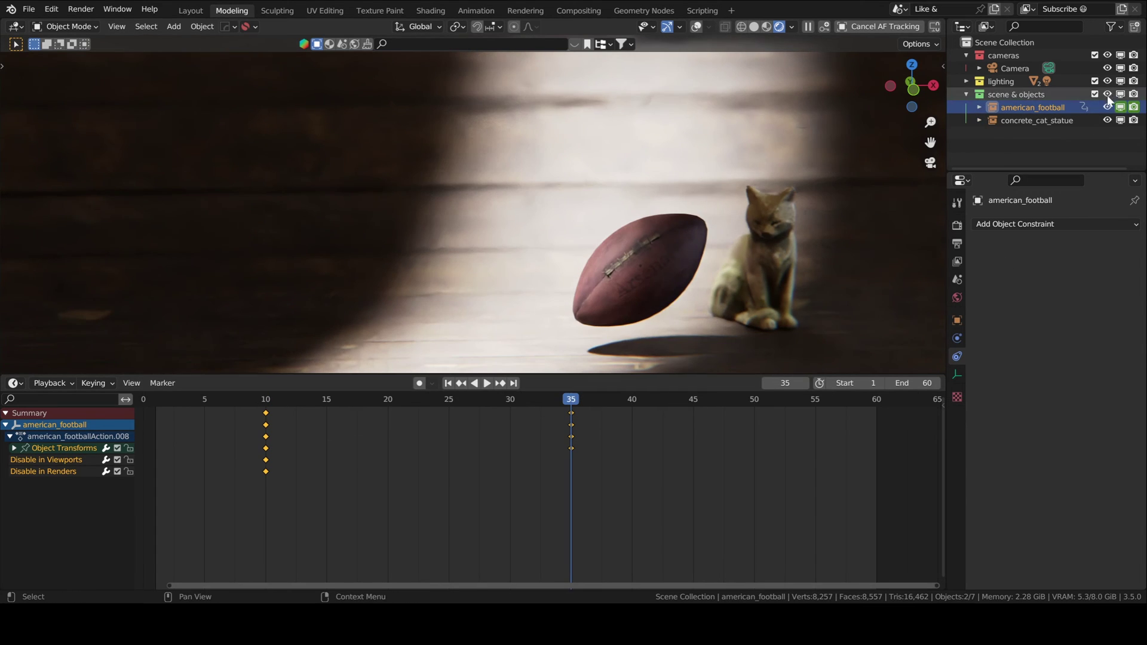
{"action": "left_click", "coordinate": [1121, 107]}
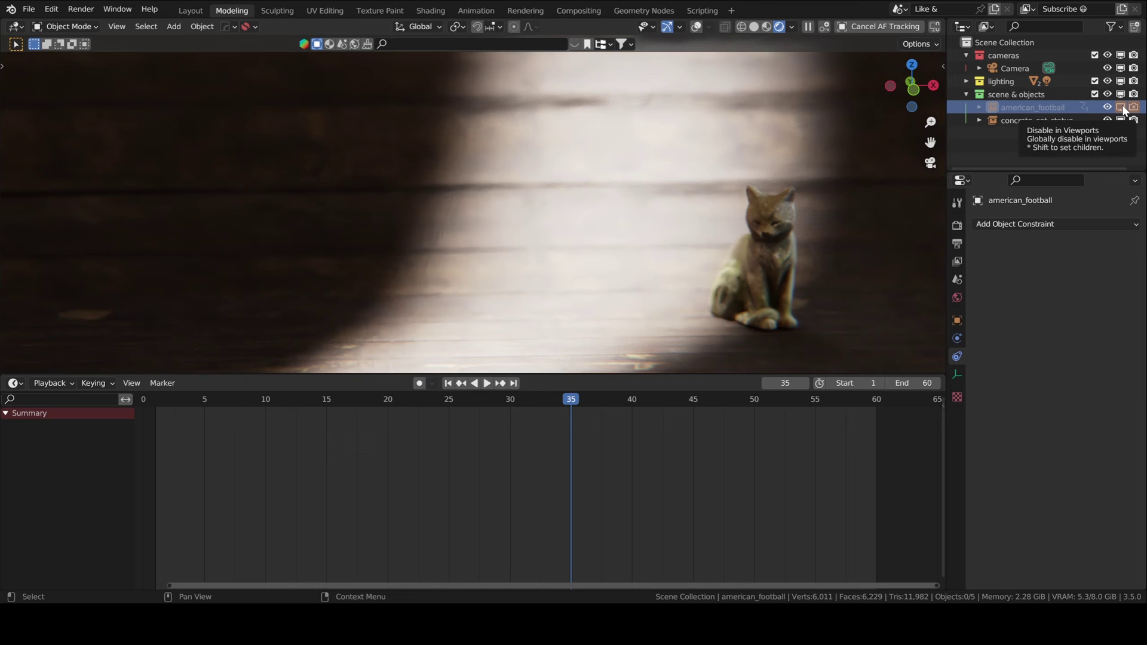
{"action": "key", "text": "i"}
{"action": "key", "text": "i"}
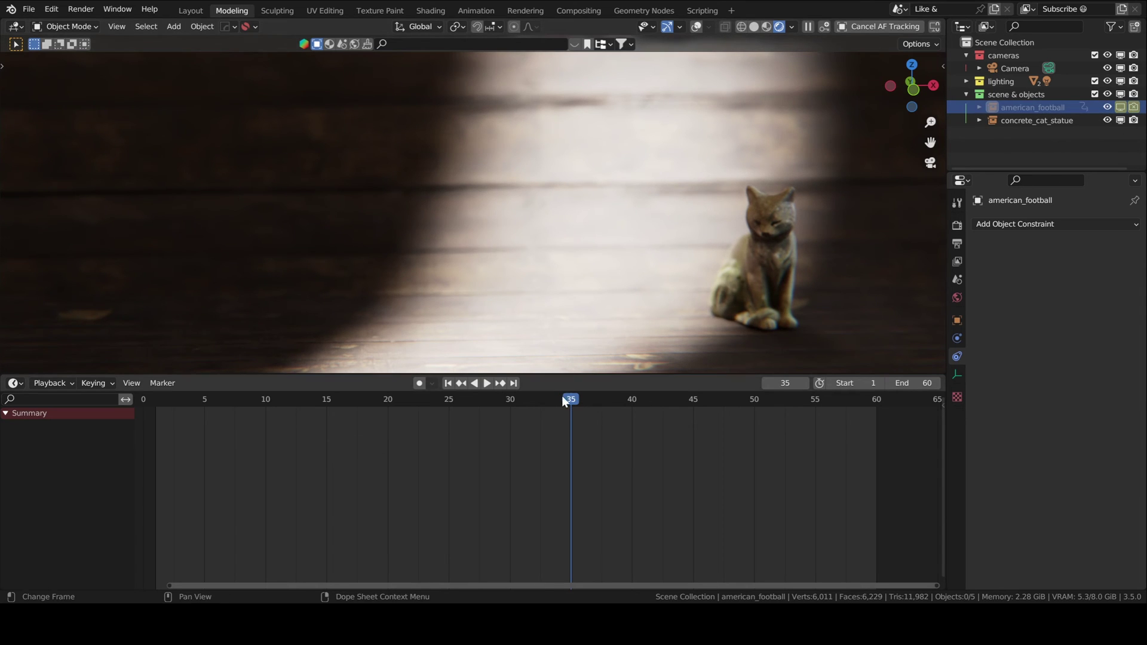
Play the animation from frame 8 to check the football's visibility change, and stop it.
{"action": "left_click_drag", "start_coordinate": [562, 396], "coordinate": [239, 421]}
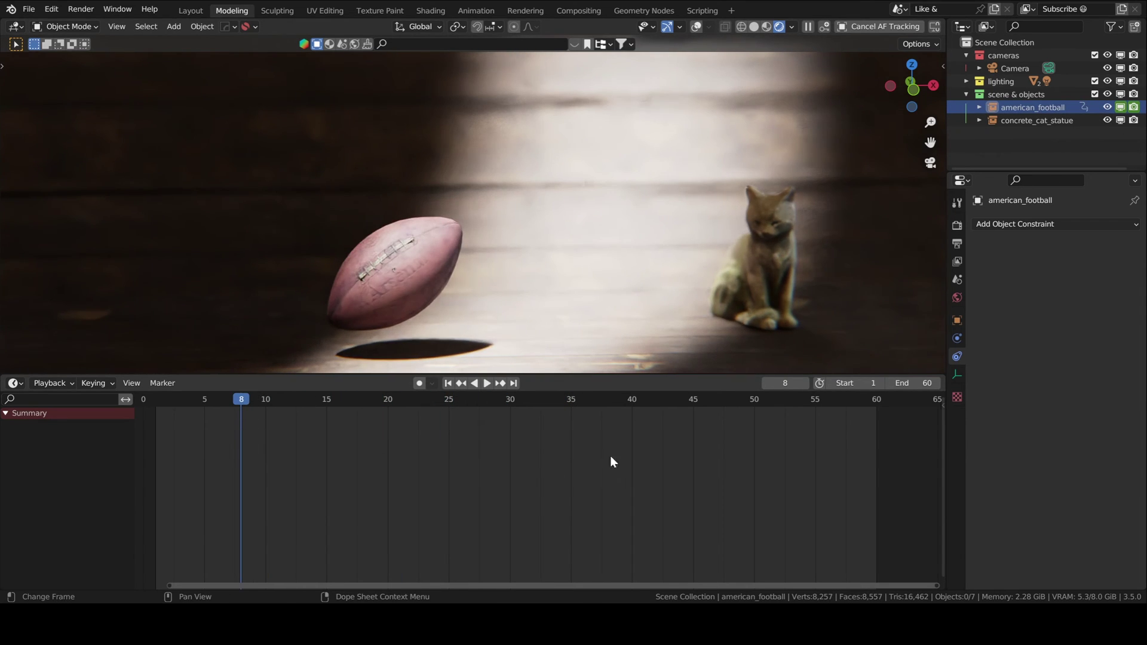
{"action": "key", "text": "space"}
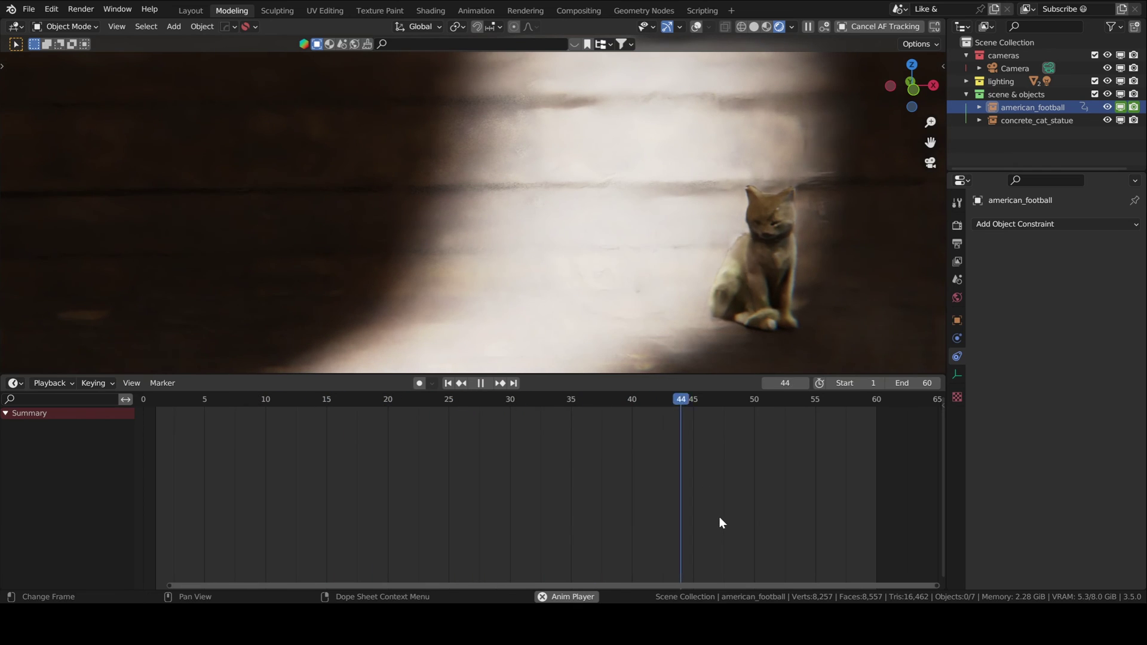
{"action": "key", "text": "space"}
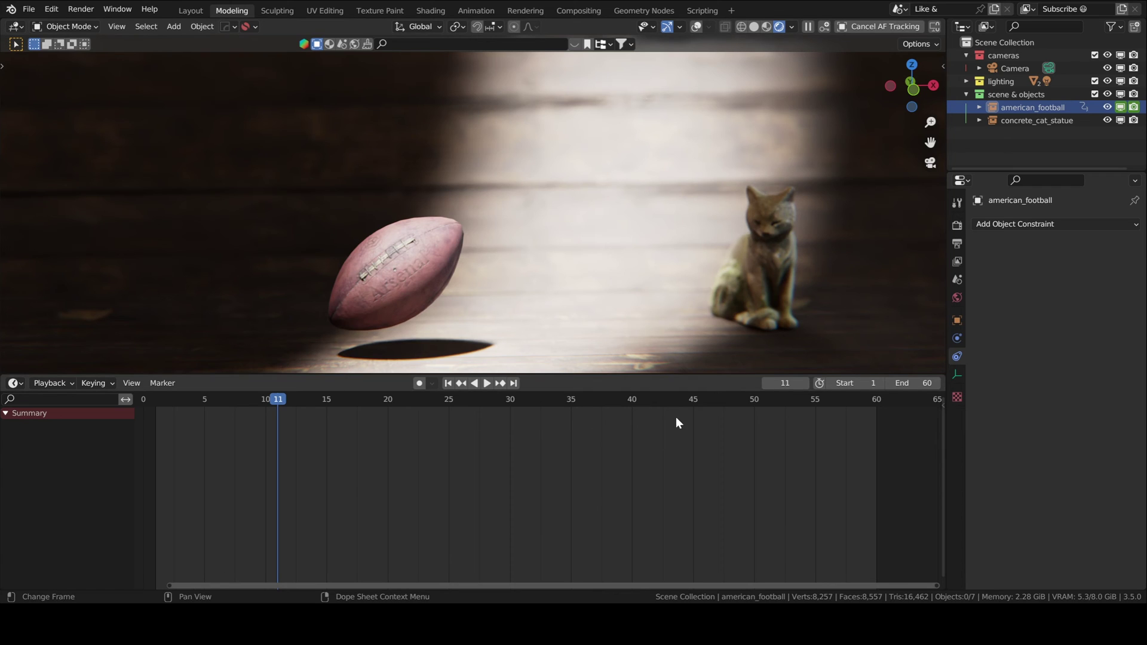
Reselect the football and examine it and its keyframe channels at frames before and after frame 35.
{"action": "key", "text": "ctrl+z"}
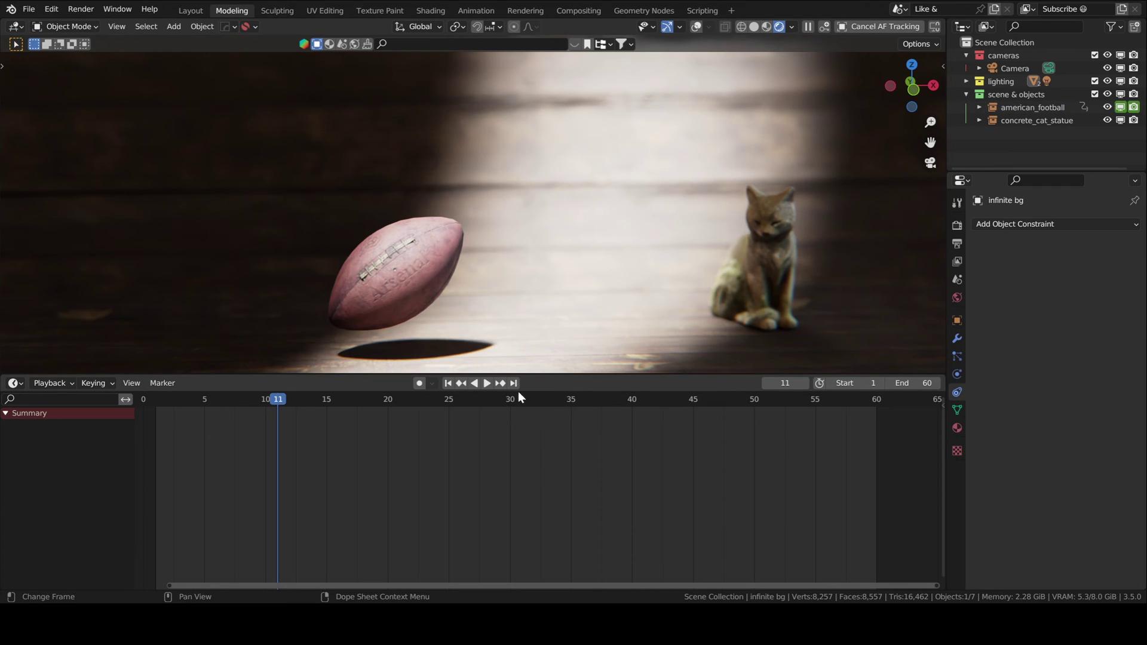
{"action": "left_click", "coordinate": [425, 278], "text": "shift"}
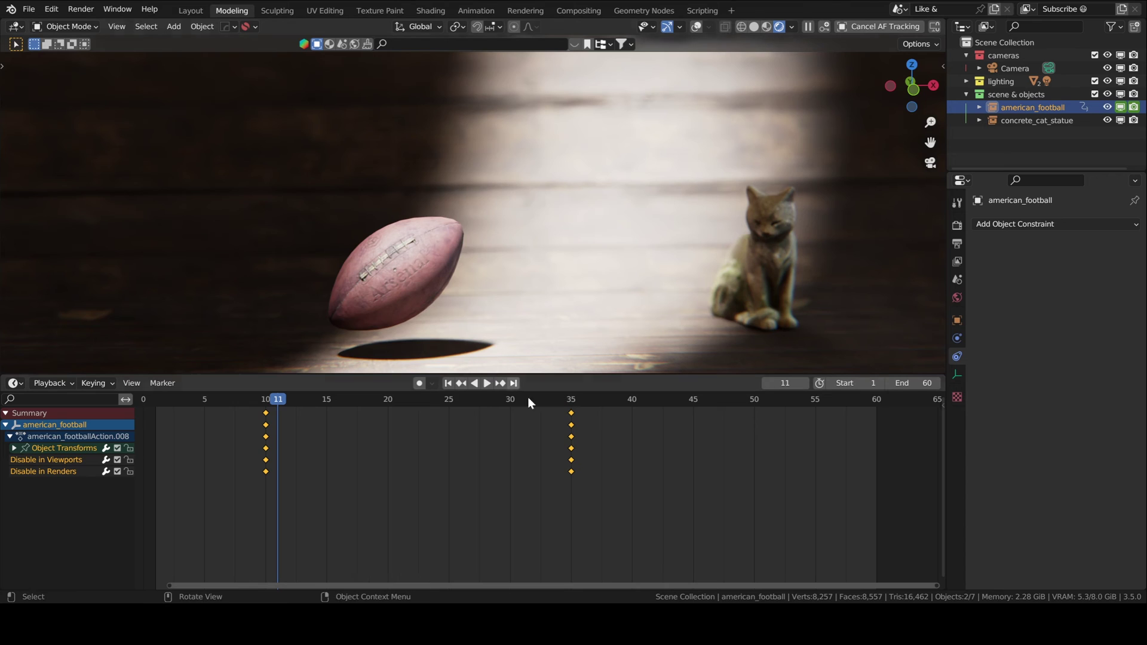
{"action": "left_click", "coordinate": [607, 402]}
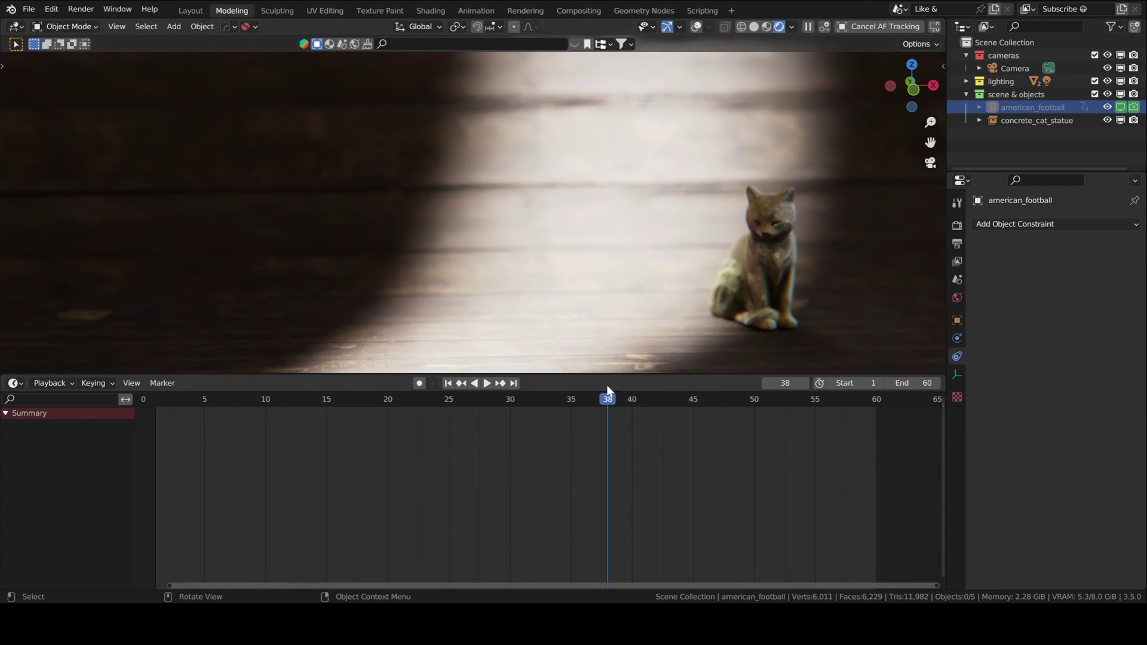
{"action": "left_click", "coordinate": [374, 400]}
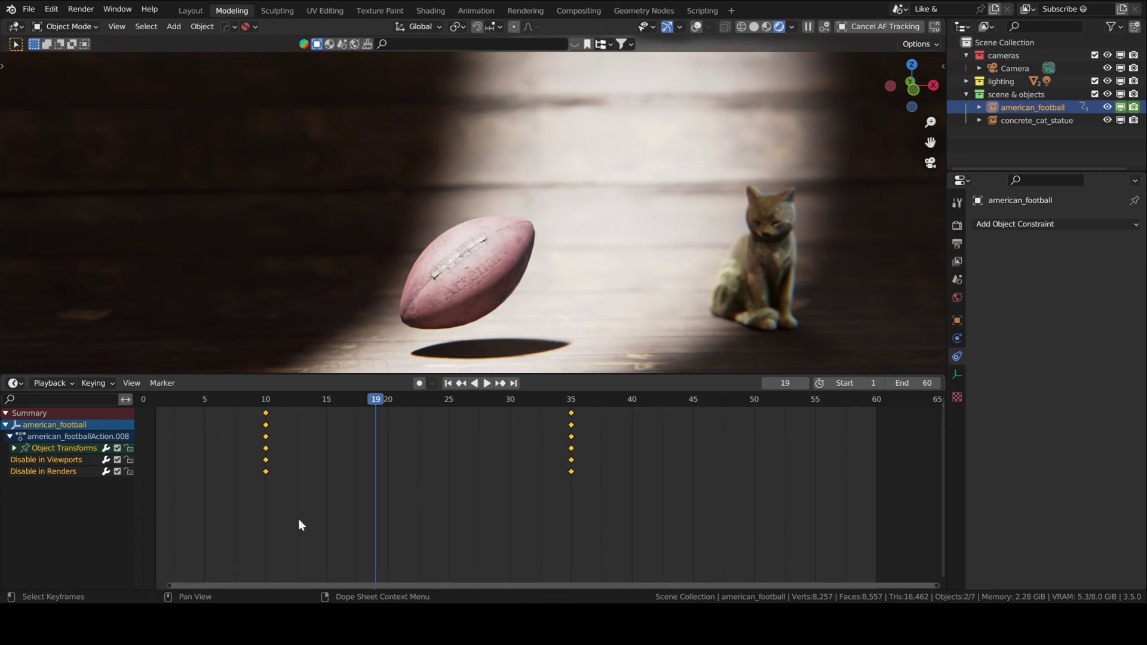
{"action": "left_click", "coordinate": [755, 402]}
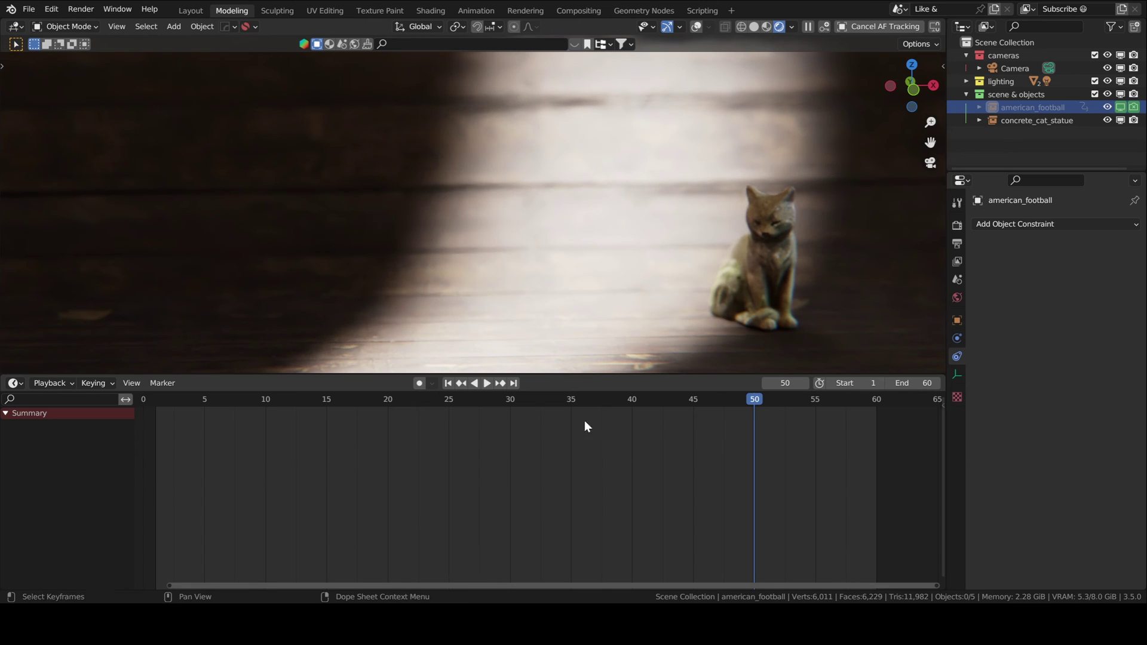
{"action": "left_click", "coordinate": [412, 400]}
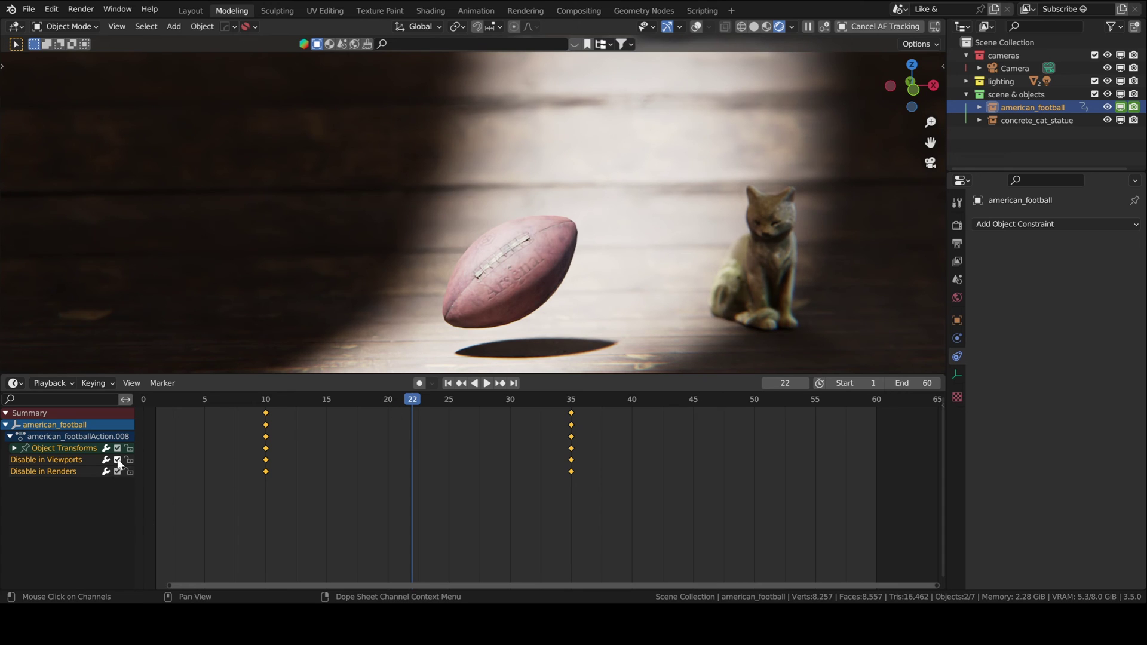
Mute the Disable in Viewports and Disable in Renders channels, and check the football at frame 50.
{"action": "left_click_drag", "start_coordinate": [117, 463], "coordinate": [120, 469]}
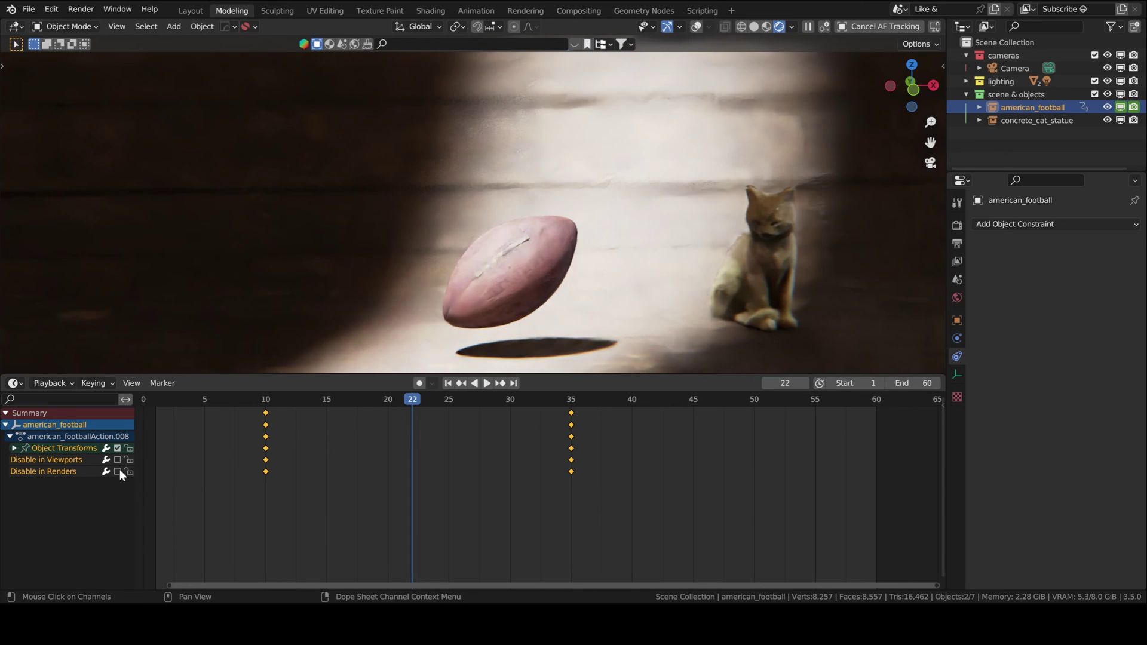
{"action": "left_click_drag", "start_coordinate": [705, 400], "coordinate": [758, 400]}
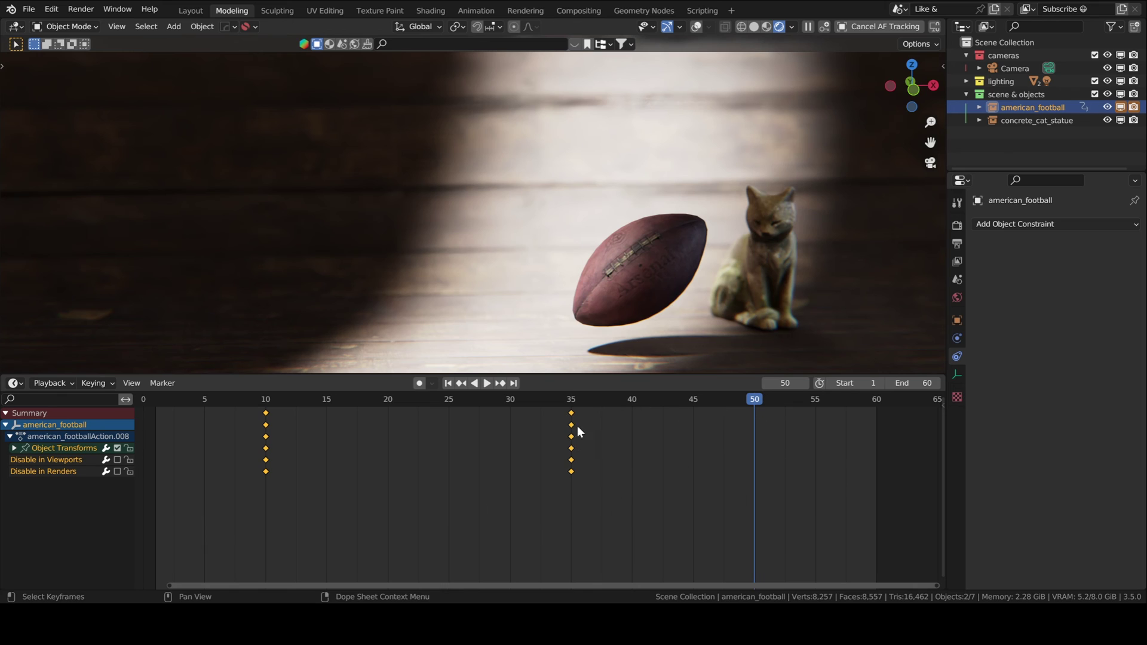
Undo the football's existing animation and insert a Location keyframe for it at frame 10.
{"action": "key", "text": "ctrl+z"}
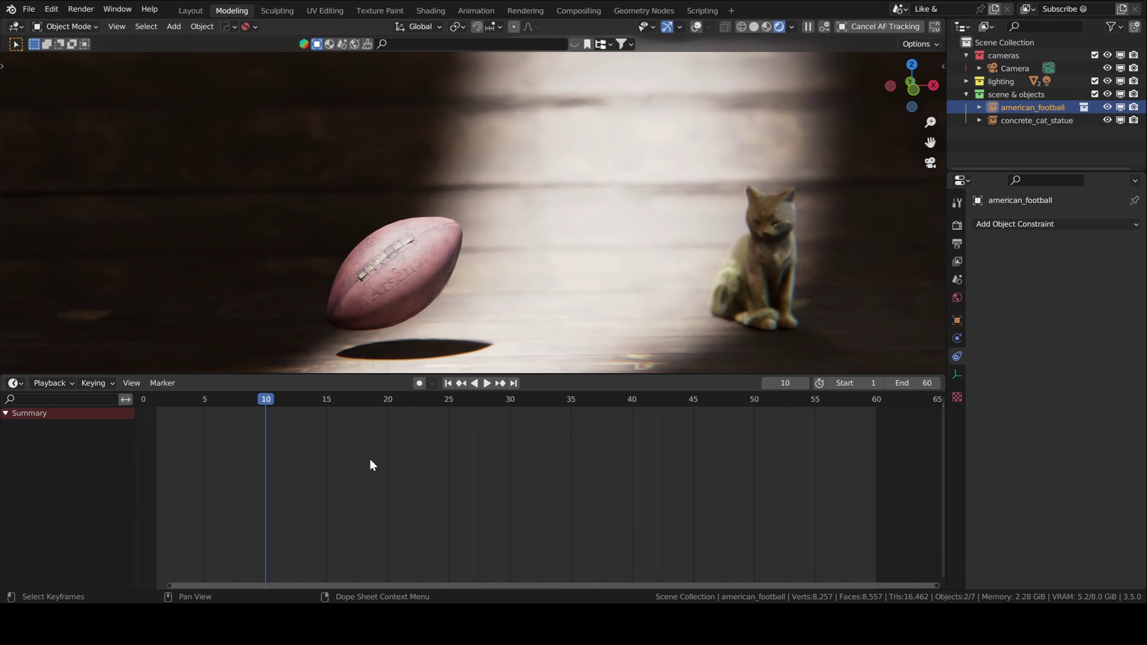
{"action": "key", "text": "i"}
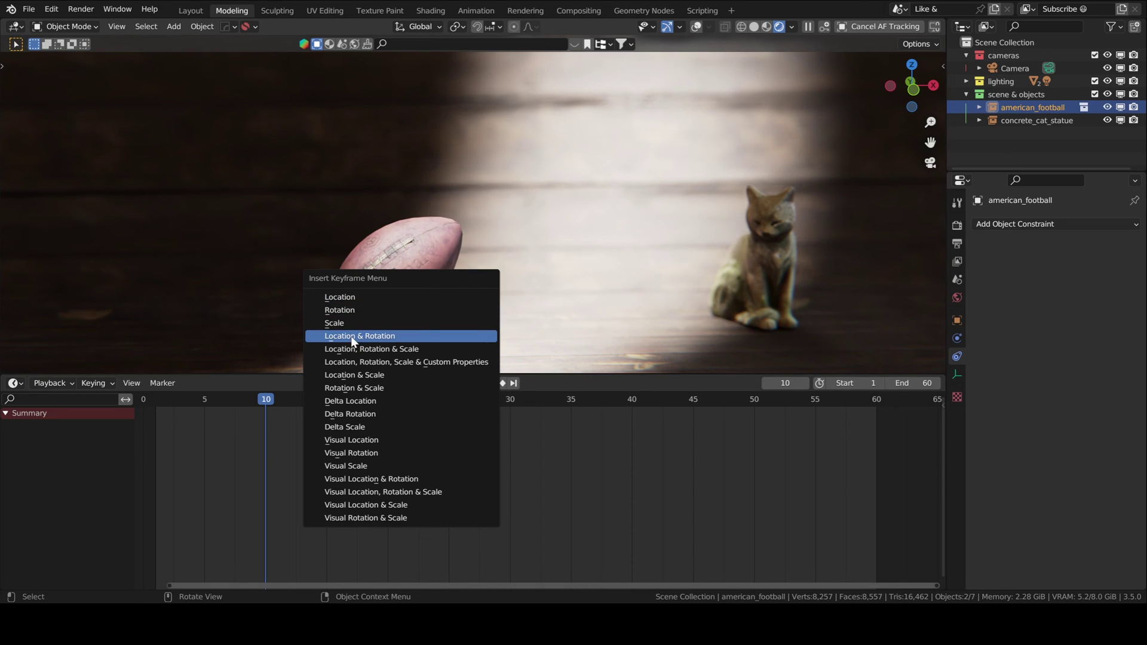
{"action": "left_click", "coordinate": [338, 297]}
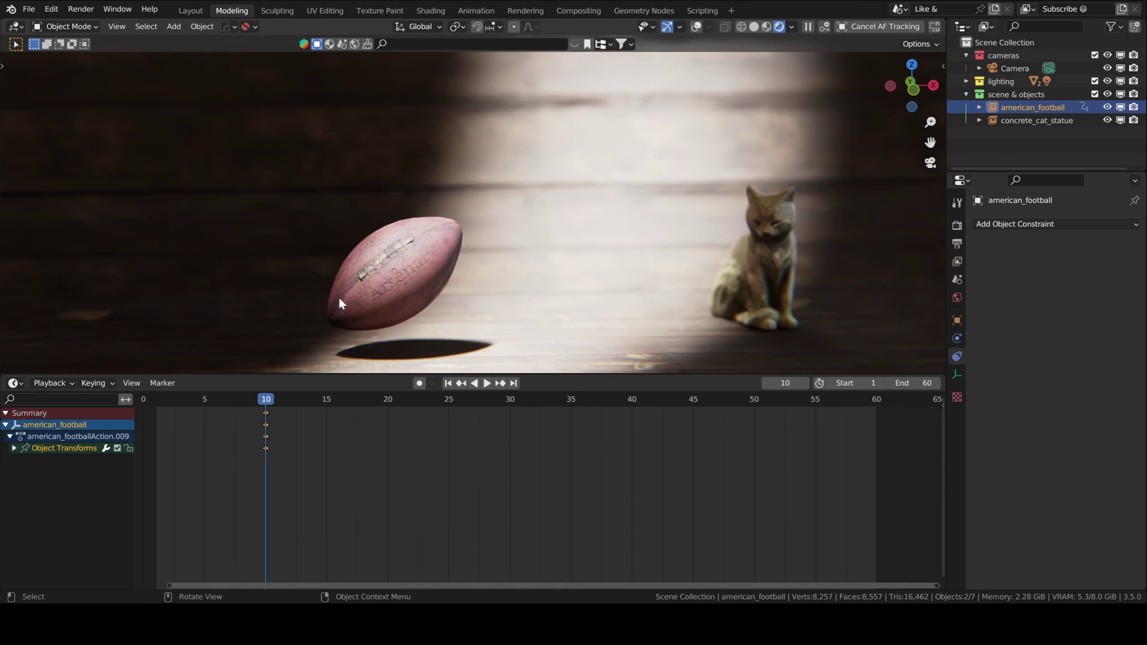
At frame 35, move the football along X to just before the cat statue and insert a Location keyframe.
{"action": "left_click", "coordinate": [510, 399]}
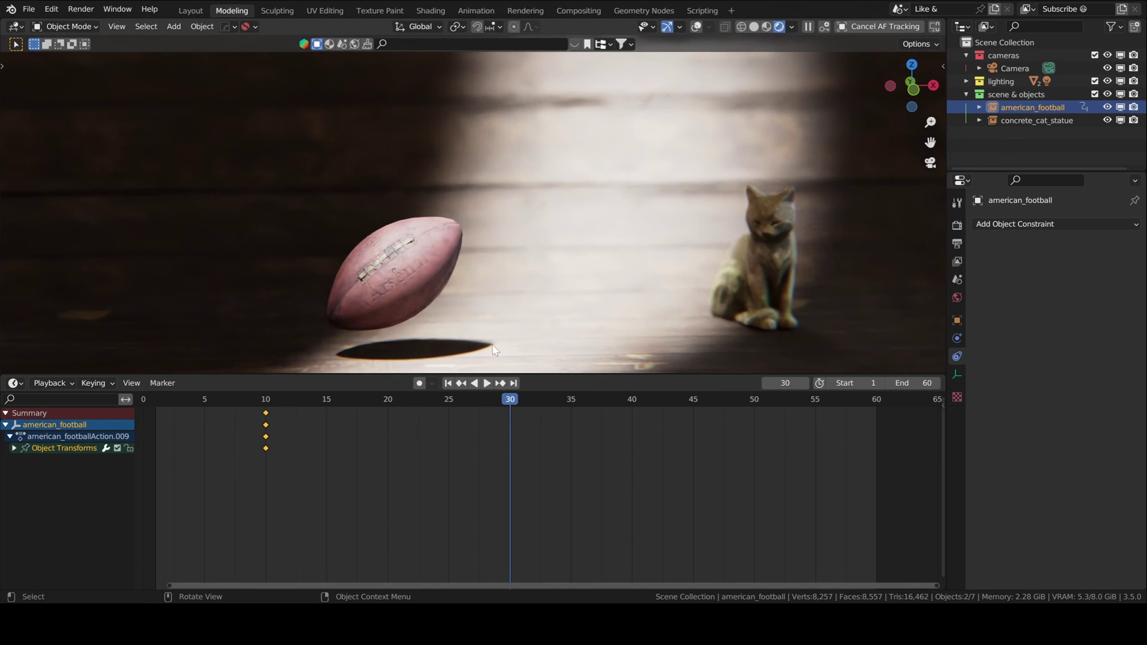
{"action": "left_click", "coordinate": [570, 400]}
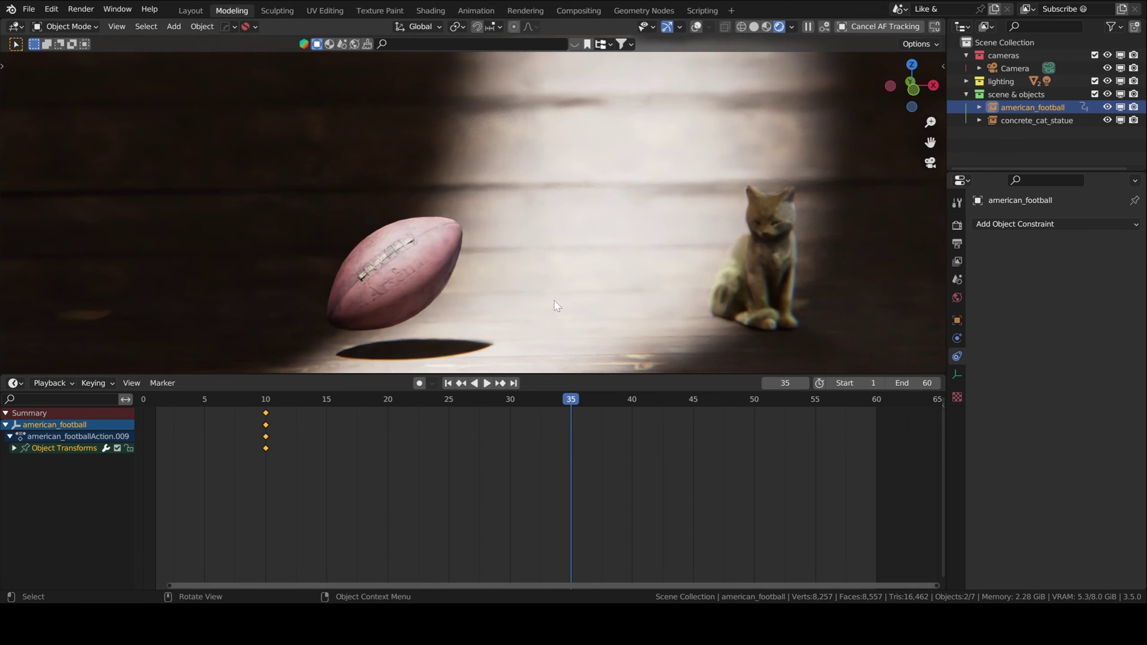
{"action": "key", "text": "g"}
{"action": "key", "text": "x"}
{"action": "left_click", "coordinate": [737, 308]}
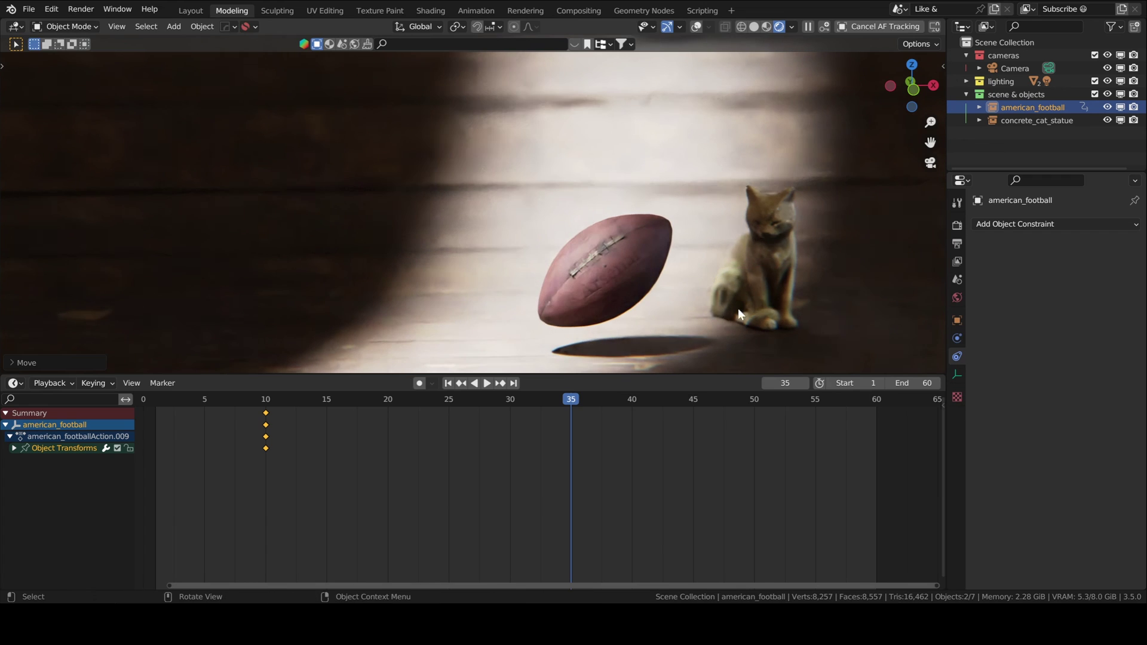
{"action": "key", "text": "i"}
{"action": "key", "text": "i"}
{"action": "left_click", "coordinate": [531, 255]}
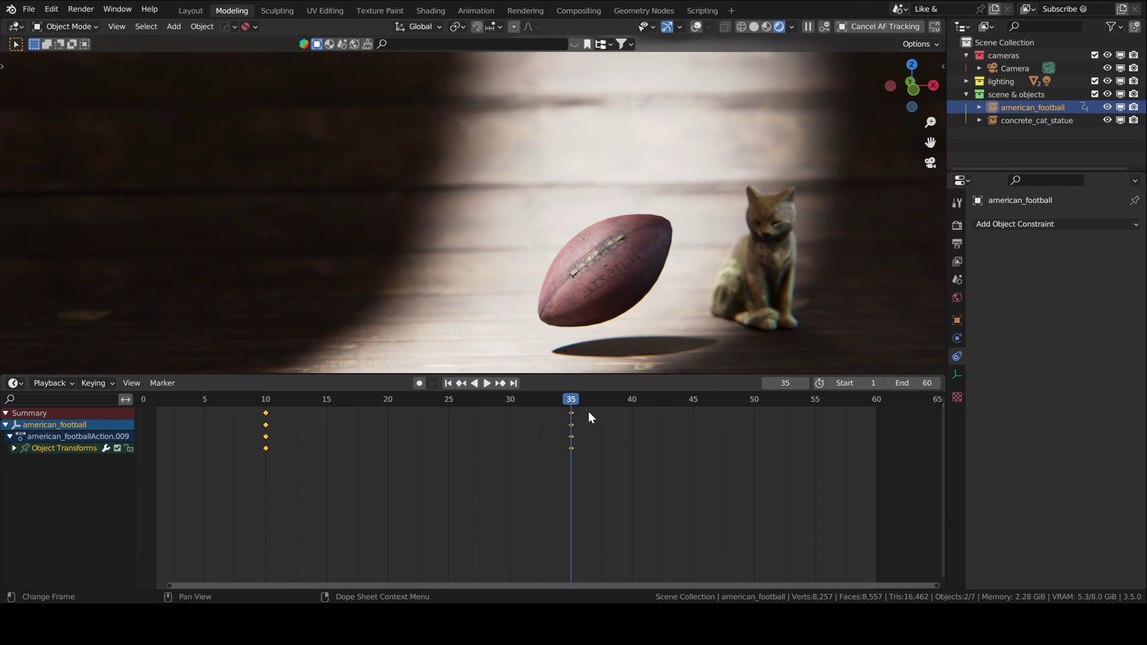
At frame 36, move the football down along Z below the floor and insert a Location keyframe.
{"action": "key", "text": "Right"}
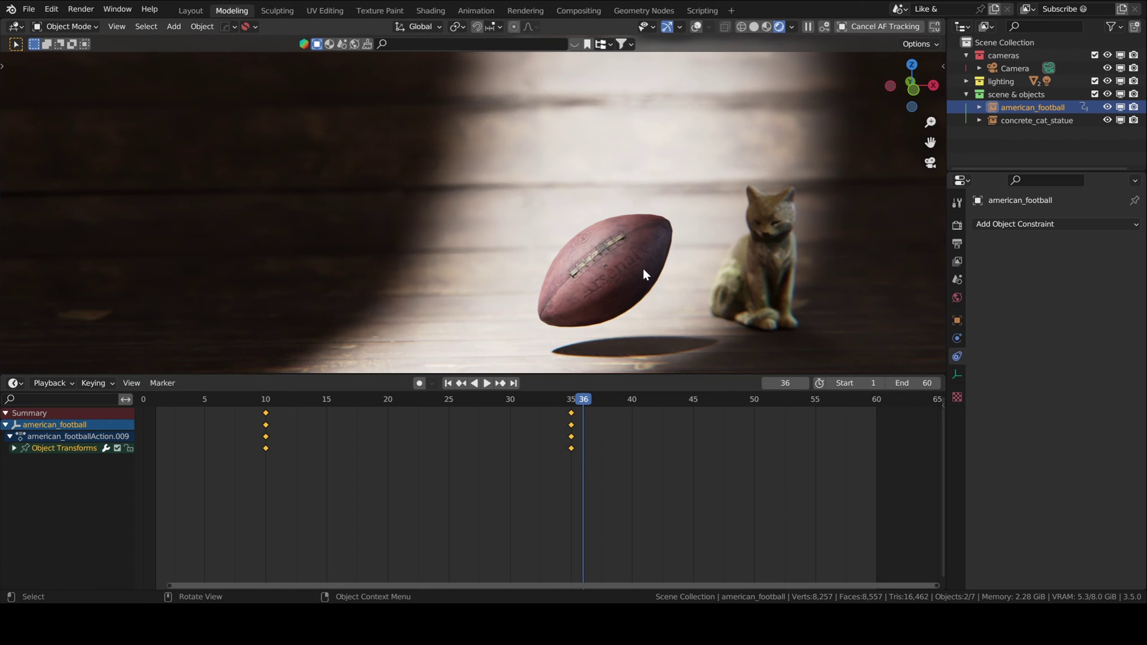
{"action": "key", "text": "g"}
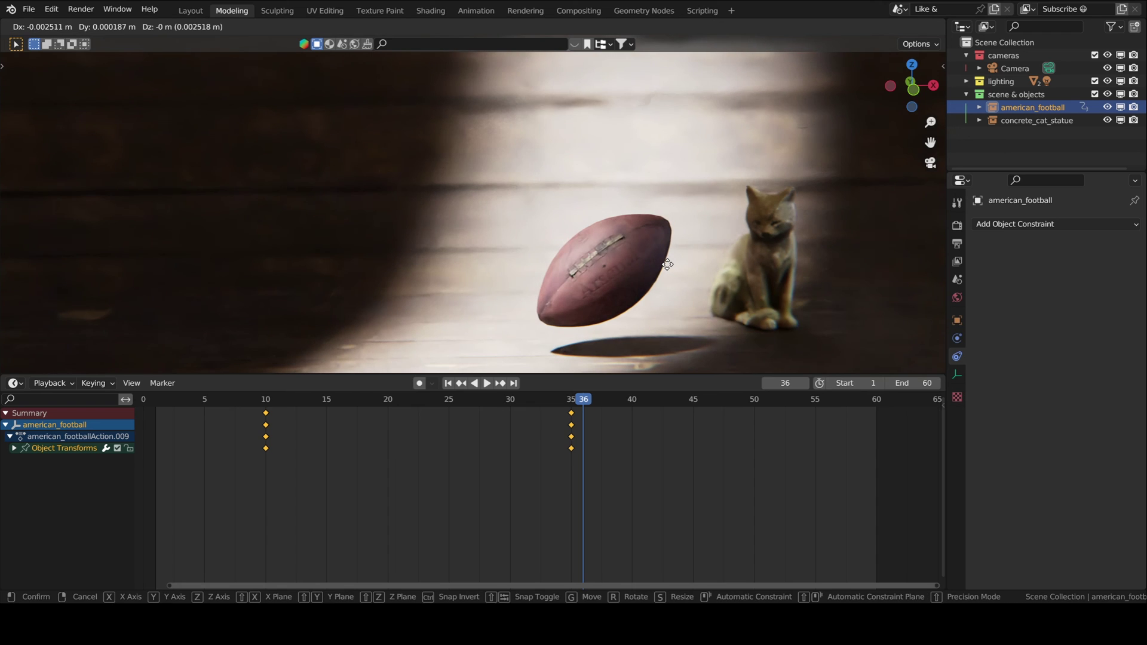
{"action": "key", "text": "z"}
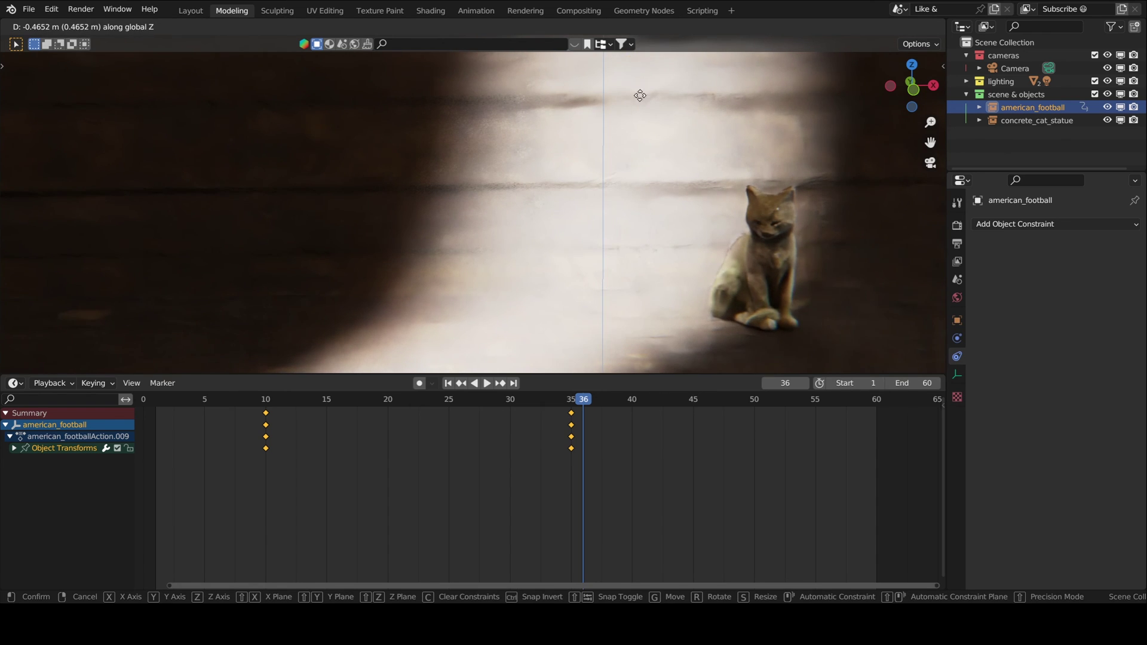
{"action": "left_click", "coordinate": [640, 115]}
{"action": "key", "text": "i"}
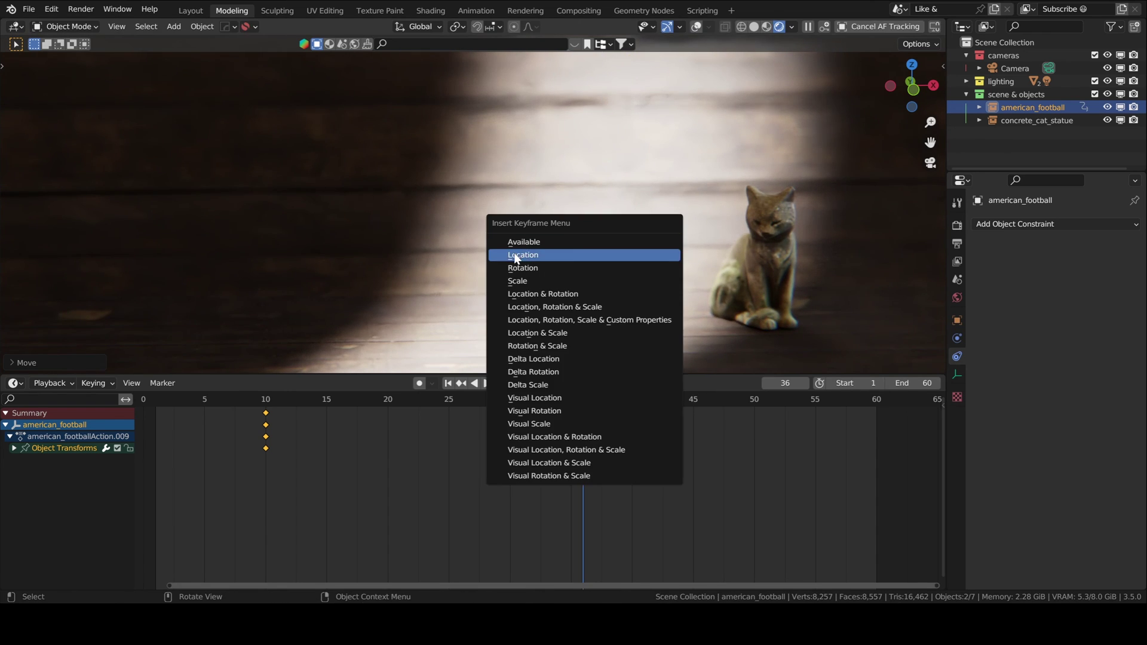
{"action": "left_click", "coordinate": [515, 255]}
Set the football's frame 35 and 36 keyframes to Constant interpolation.
{"action": "left_click_drag", "start_coordinate": [556, 410], "coordinate": [597, 458]}
{"action": "key", "text": "t"}
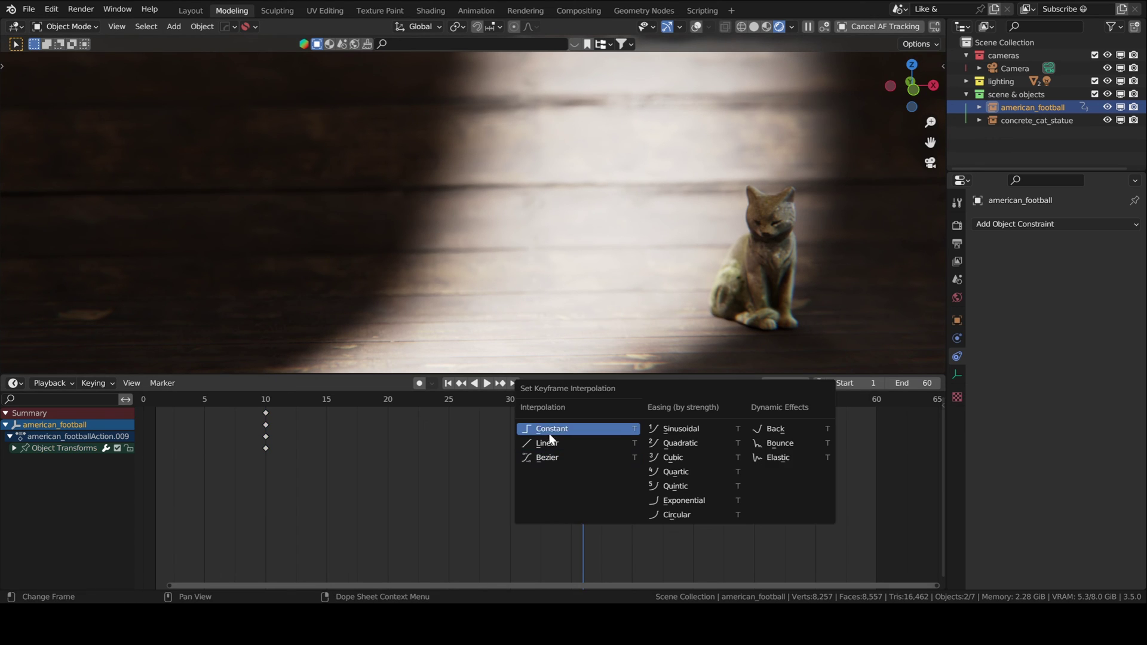
{"action": "left_click", "coordinate": [542, 430]}
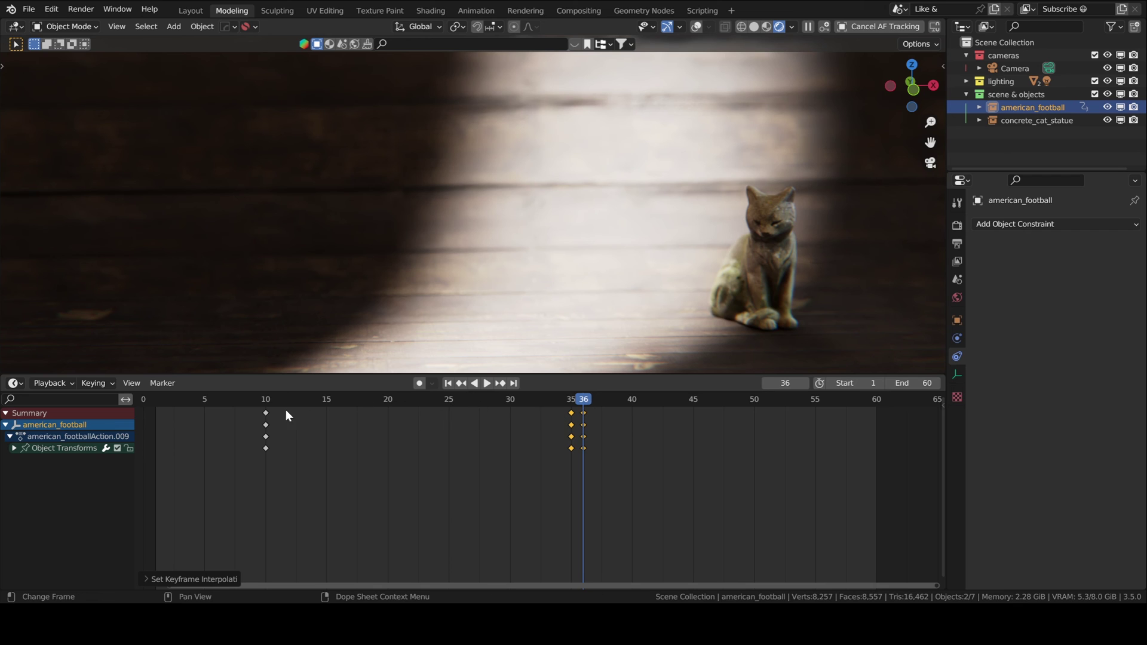
Play the animation from frame 9 to check the football's jump out of view, and stop it.
{"action": "left_click", "coordinate": [255, 400]}
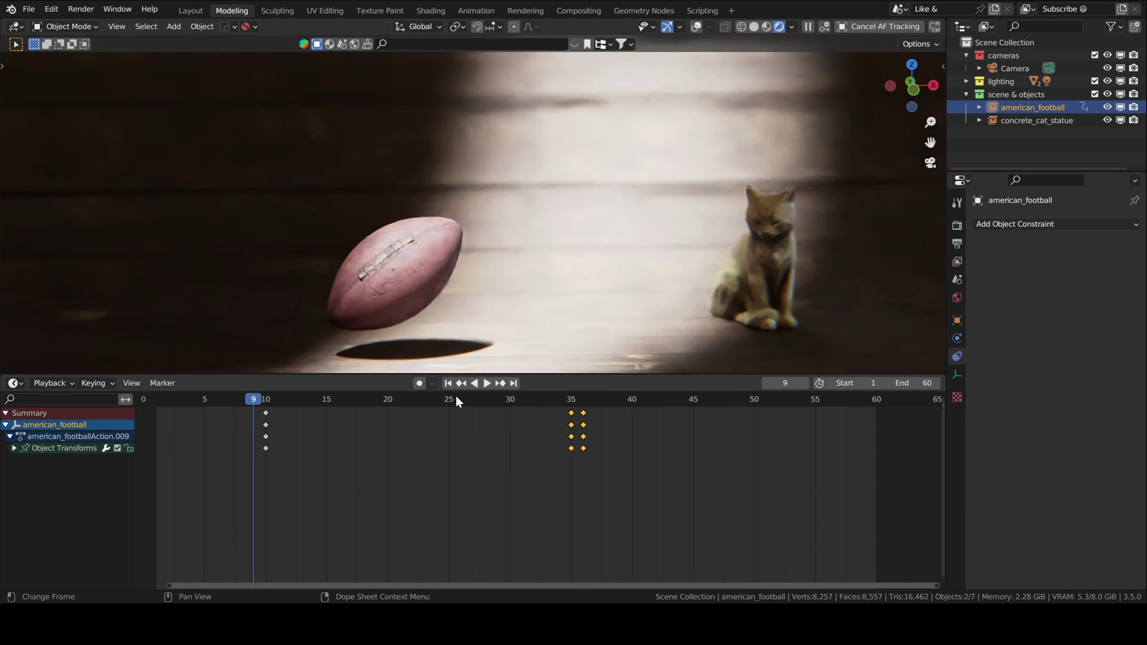
{"action": "key", "text": "space"}
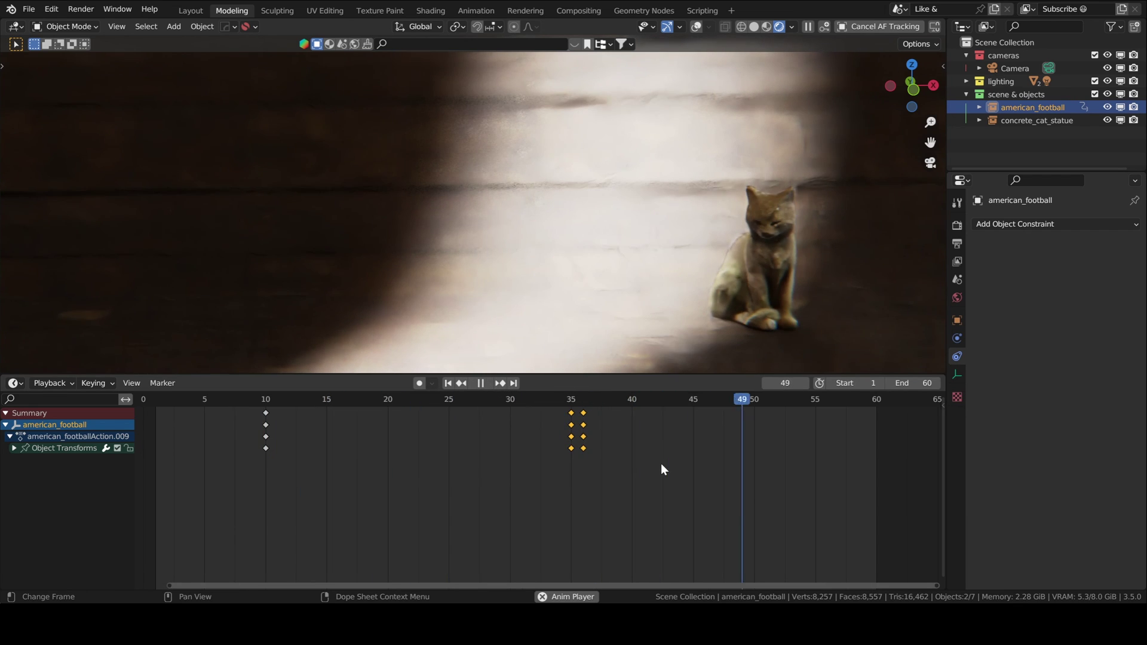
{"action": "key", "text": "space"}
Inspect the football's position relative to the floor in front view at frame 47, and scrub back through the timeline.
{"action": "left_click_drag", "start_coordinate": [816, 405], "coordinate": [632, 417]}
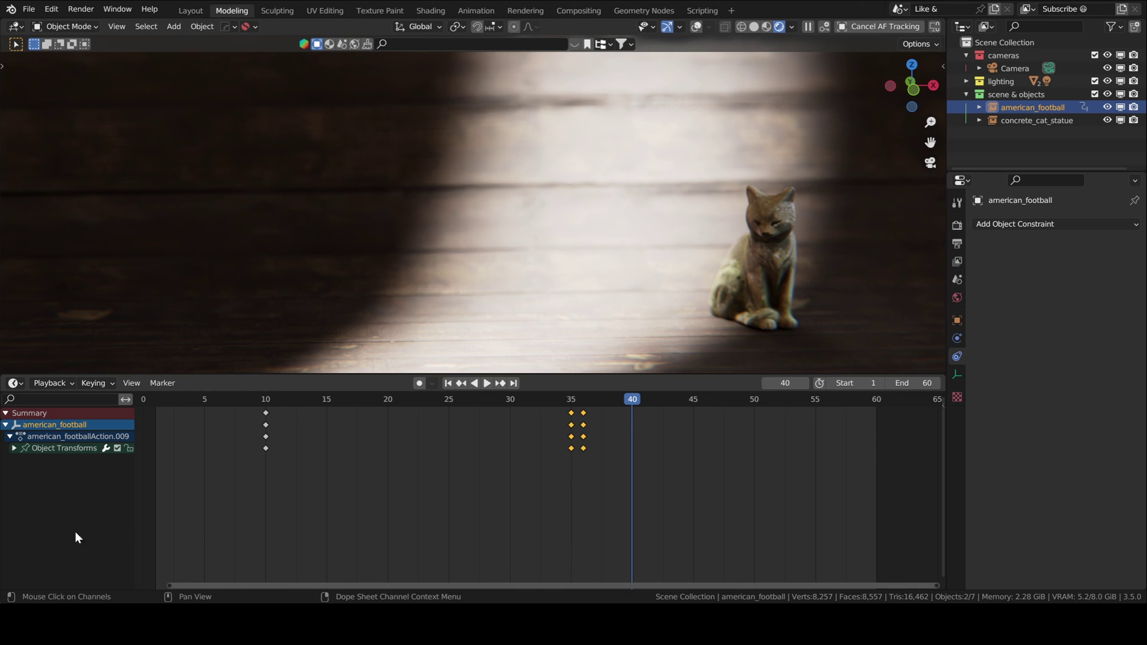
{"action": "left_click", "coordinate": [716, 399]}
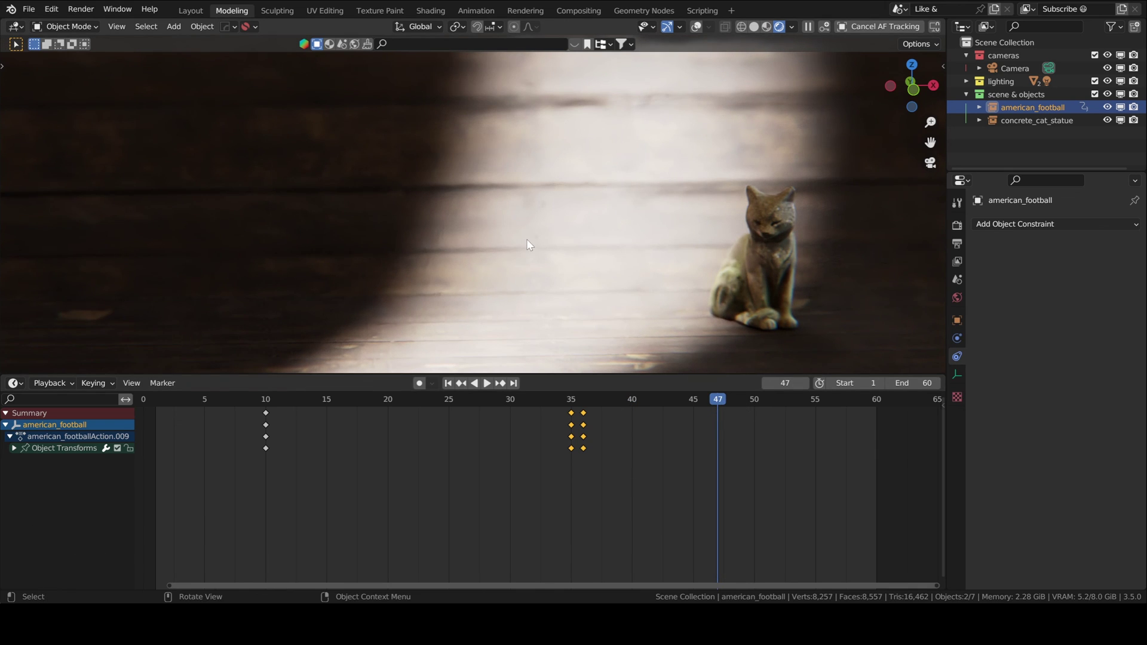
{"action": "key", "text": "KP_0"}
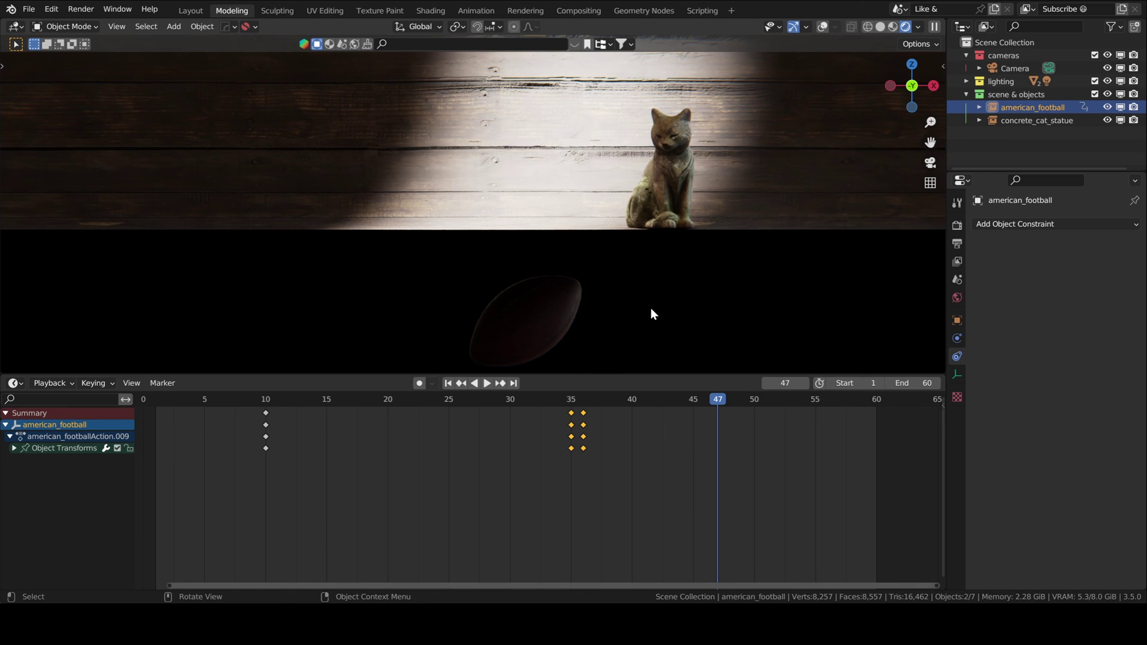
{"action": "left_click_drag", "start_coordinate": [720, 400], "coordinate": [464, 413]}
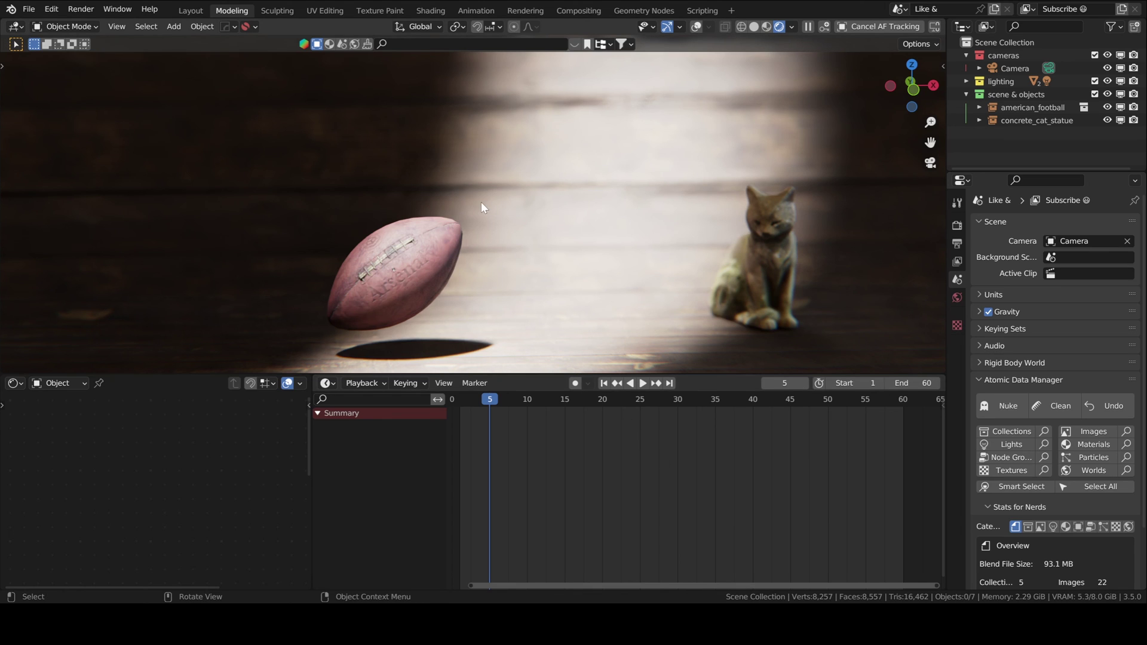
Add a cube to the scene and scale it down to sit in front of the football.
{"action": "key", "text": "shift+a"}
{"action": "mouse_move", "coordinate": [481, 202]}
{"action": "left_click", "coordinate": [576, 217]}
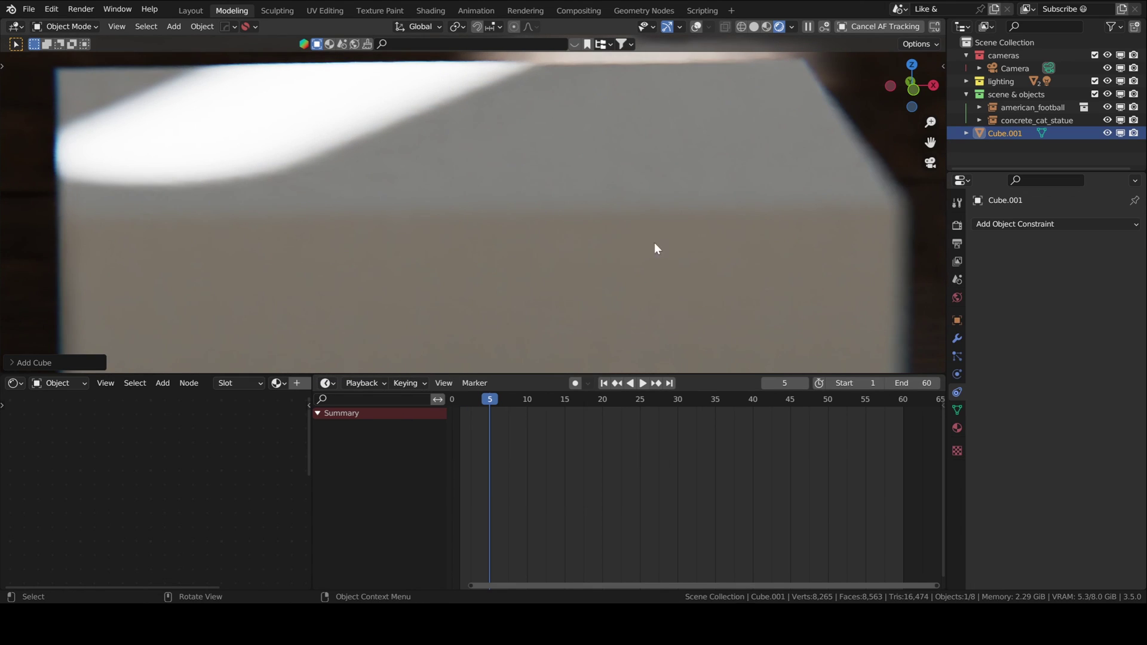
{"action": "key", "text": "s"}
{"action": "left_click", "coordinate": [521, 318]}
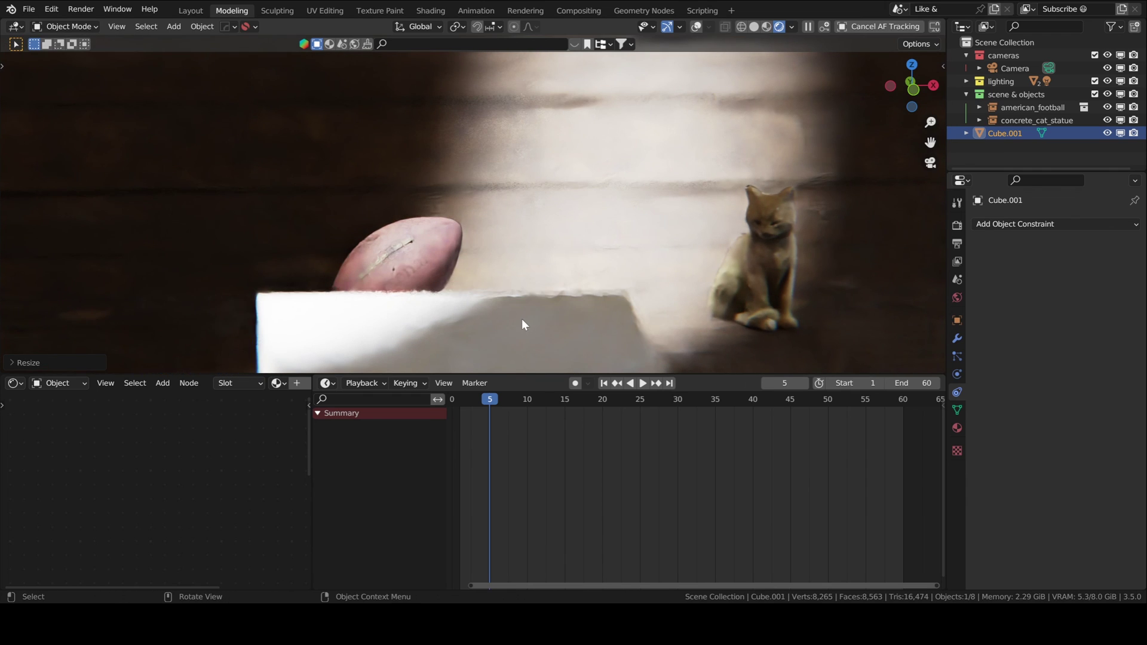
Copy the football's location to the cube.
{"action": "left_click", "coordinate": [428, 254], "text": "shift"}
{"action": "key", "text": "ctrl+c"}
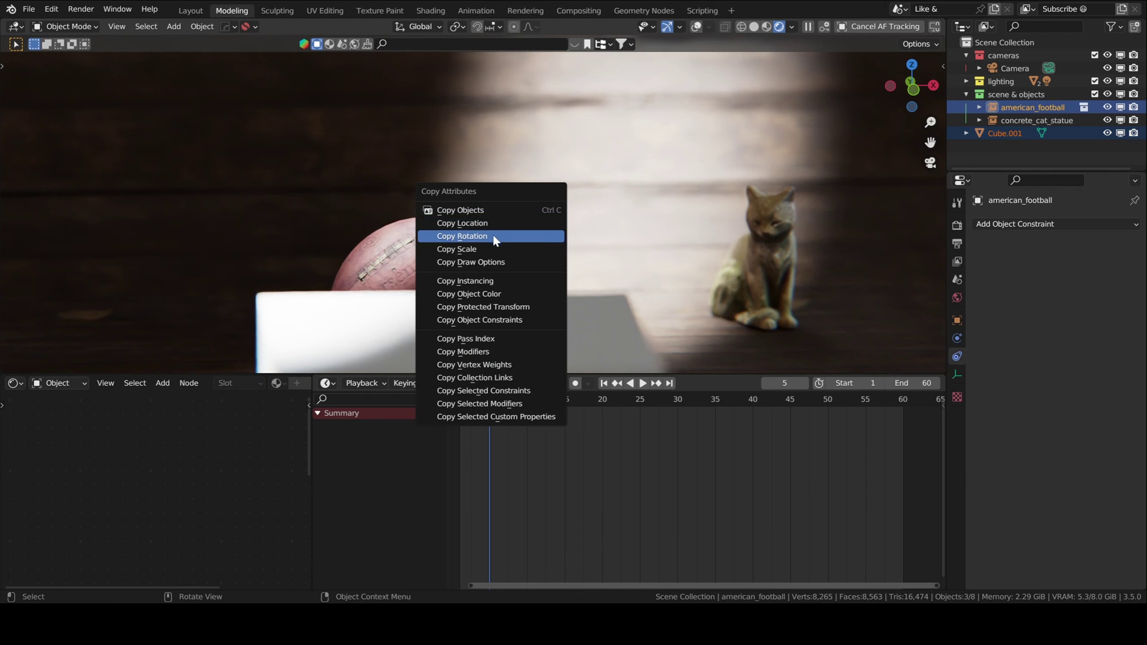
{"action": "left_click", "coordinate": [484, 224]}
{"action": "left_click", "coordinate": [513, 183]}
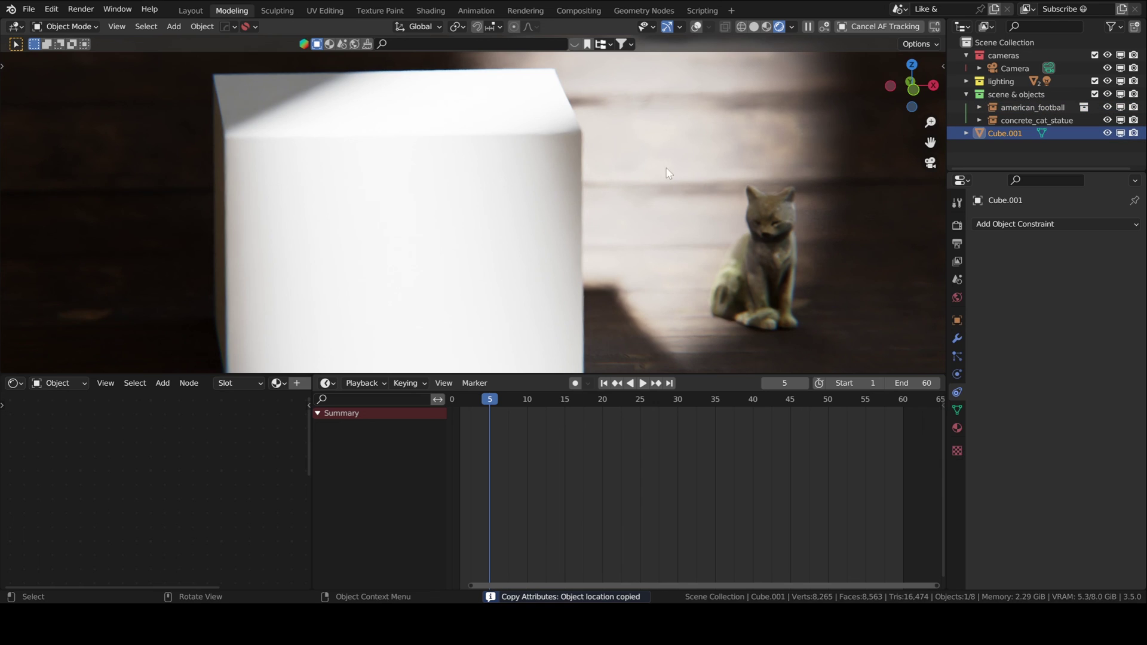
Scale the cube down to about football size and move it about 0.5 m along global X, between the football and the cat statue.
{"action": "key", "text": "s"}
{"action": "left_click", "coordinate": [469, 261]}
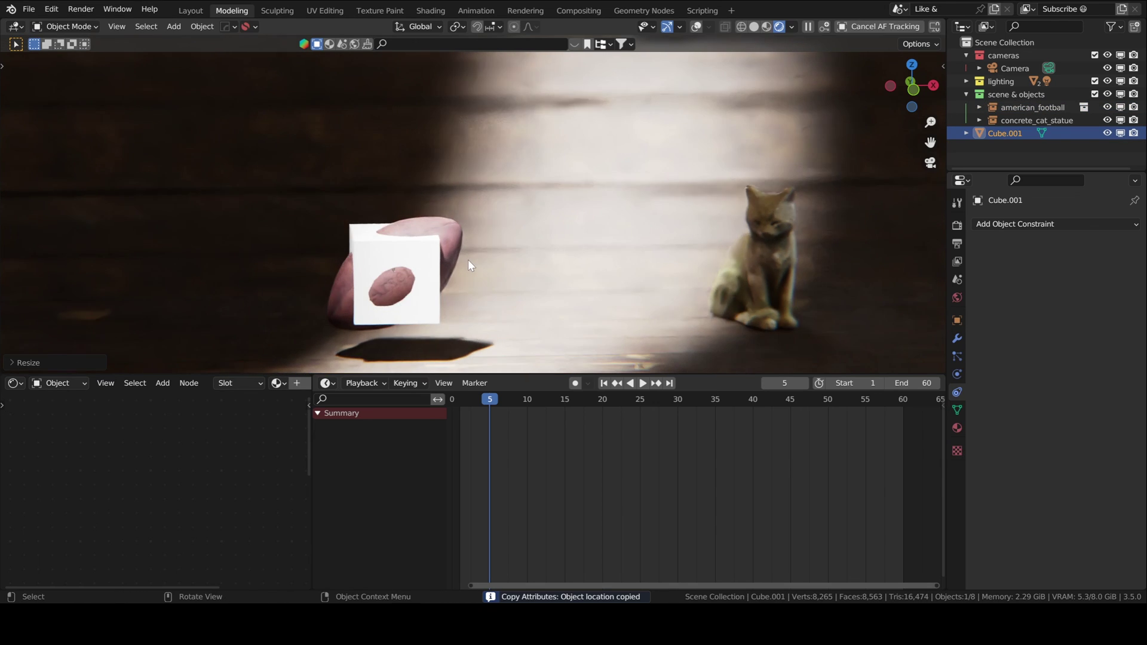
{"action": "key", "text": "f"}
{"action": "key", "text": "f"}
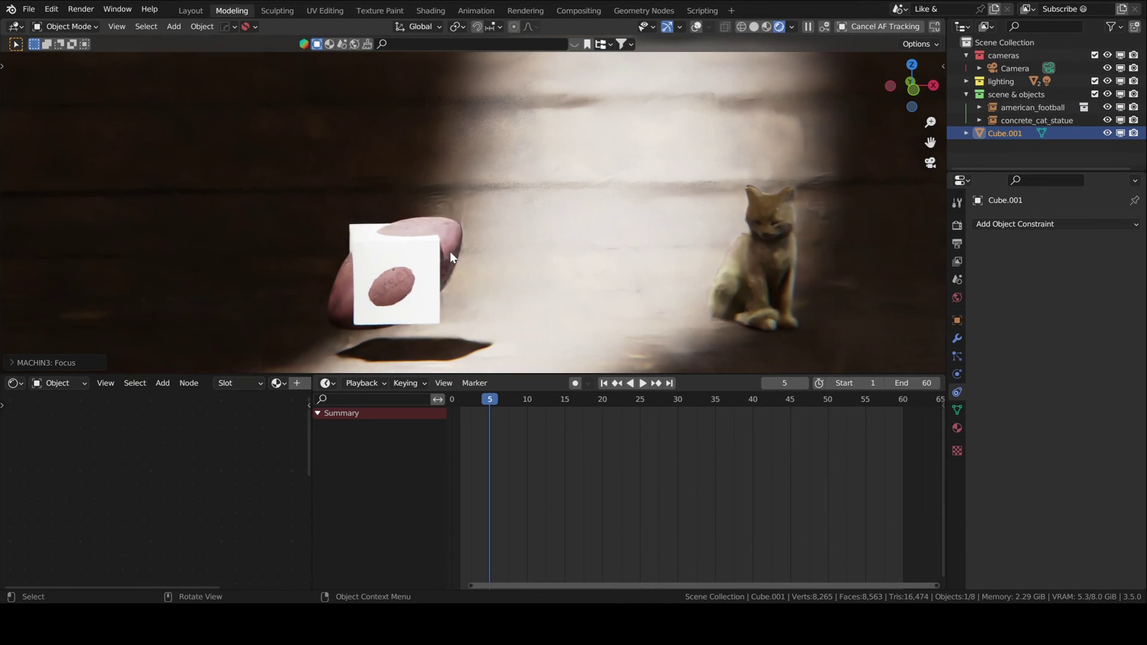
{"action": "key", "text": "g"}
{"action": "key", "text": "x"}
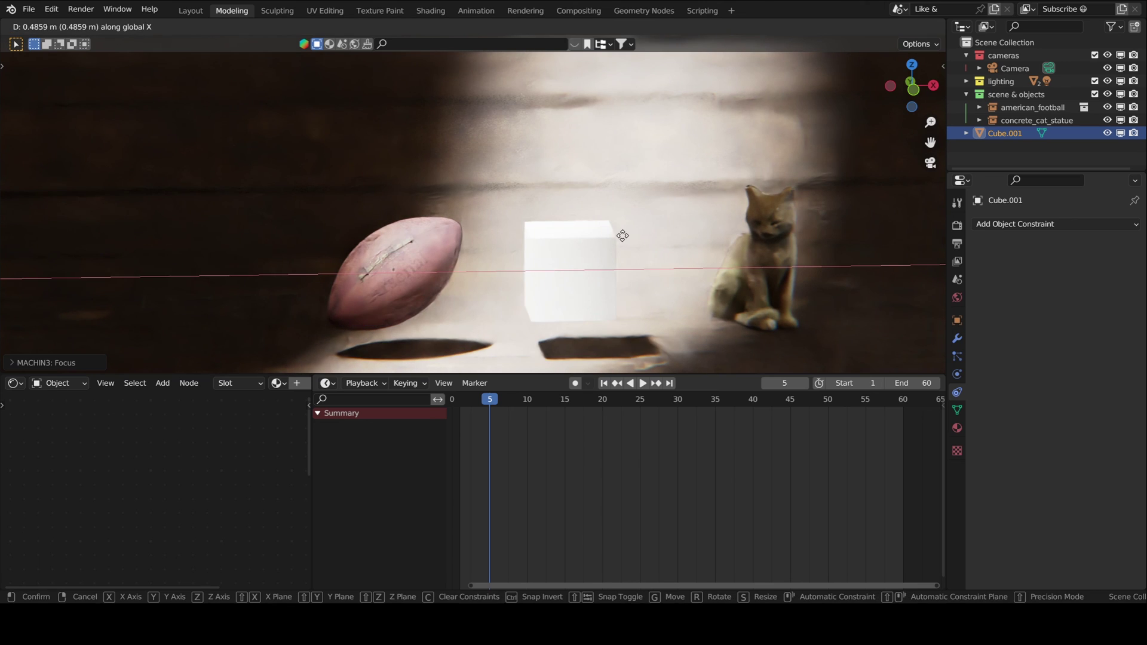
{"action": "left_click", "coordinate": [619, 236]}
Give the cube a new material and keyframe its Base Color at frame 5.
{"action": "scroll", "coordinate": [279, 381], "scroll_direction": "down", "scroll_amount": 2}
{"action": "left_click", "coordinate": [279, 382]}
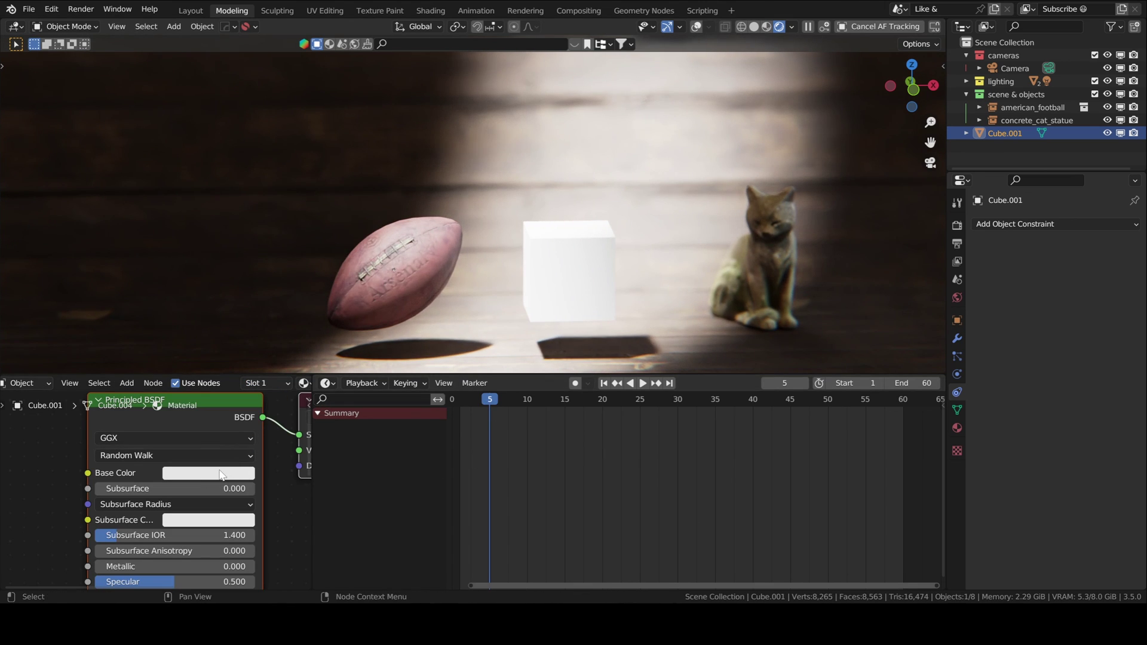
{"action": "key", "text": "i"}
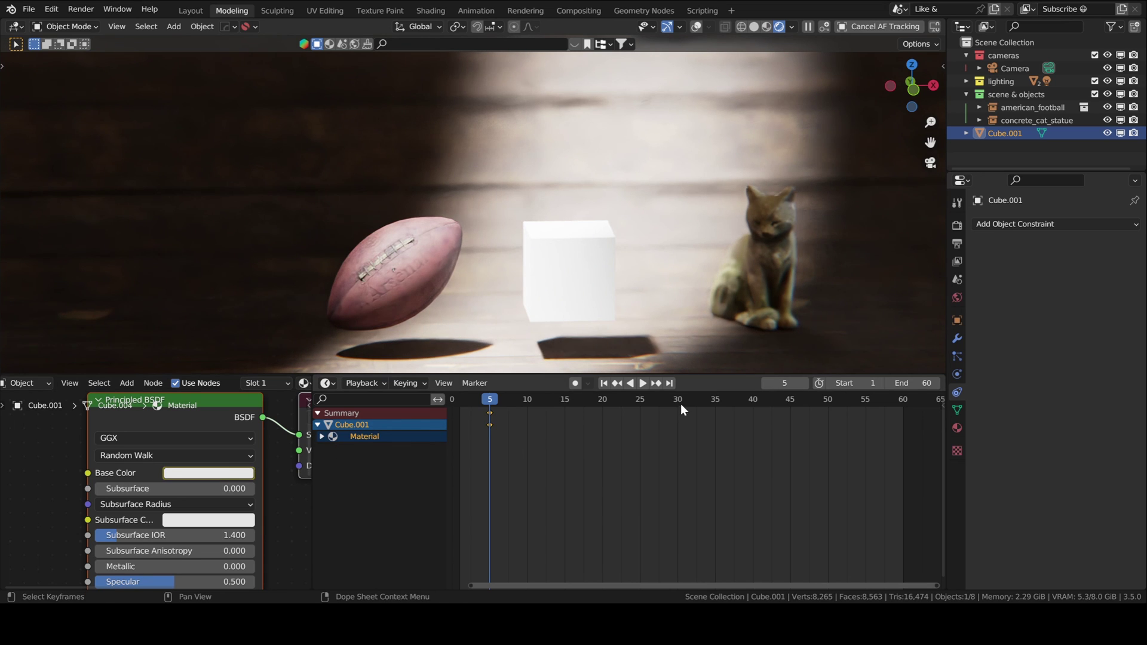
Set the cube's Base Color to red at frame 30 and keyframe it.
{"action": "left_click", "coordinate": [683, 400]}
{"action": "left_click", "coordinate": [208, 473]}
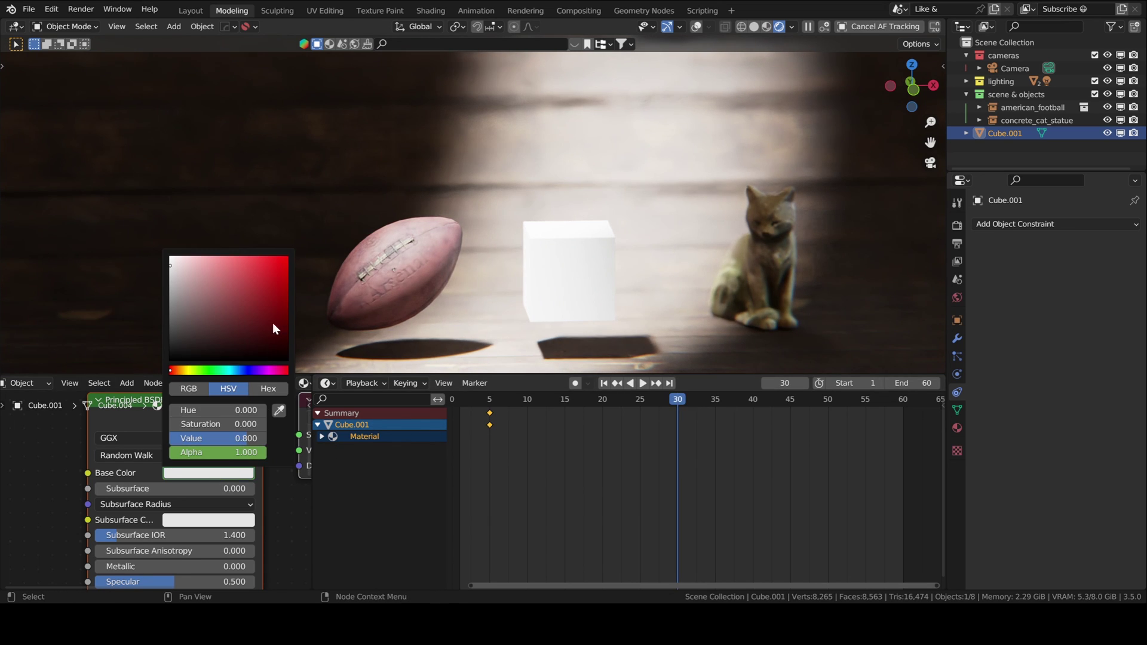
{"action": "left_click", "coordinate": [272, 323]}
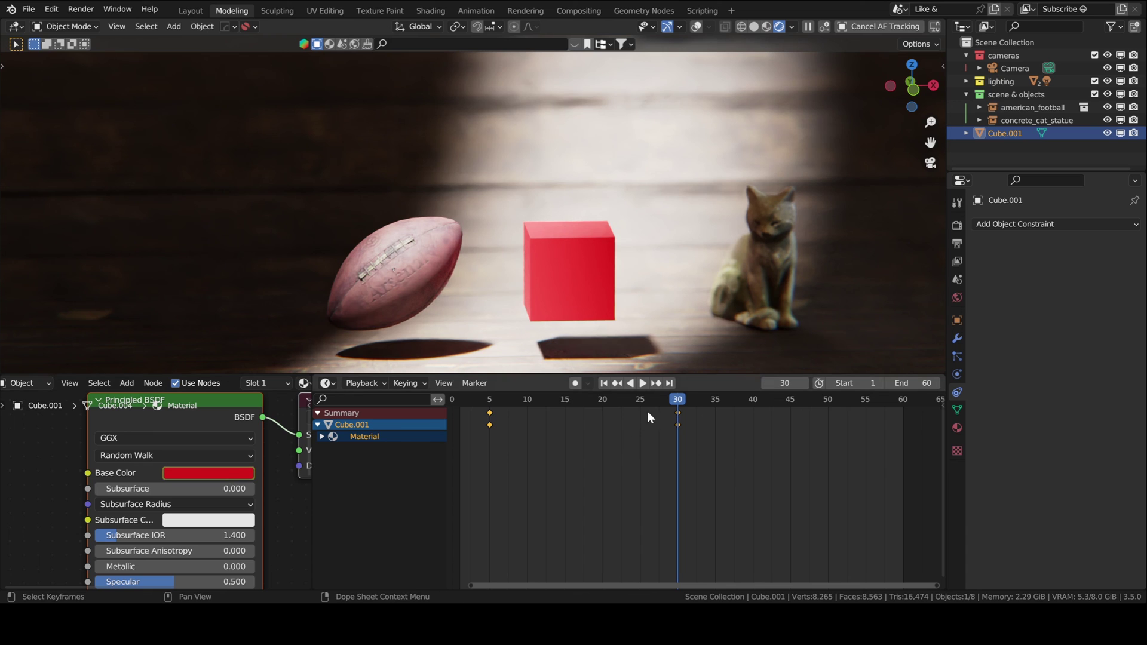
{"action": "key", "text": "i"}
Scrub back to frame 3 and play the animation to check the cube's color change.
{"action": "key", "text": "ctrl+z"}
{"action": "key", "text": "ctrl+z"}
{"action": "key", "text": "ctrl+z"}
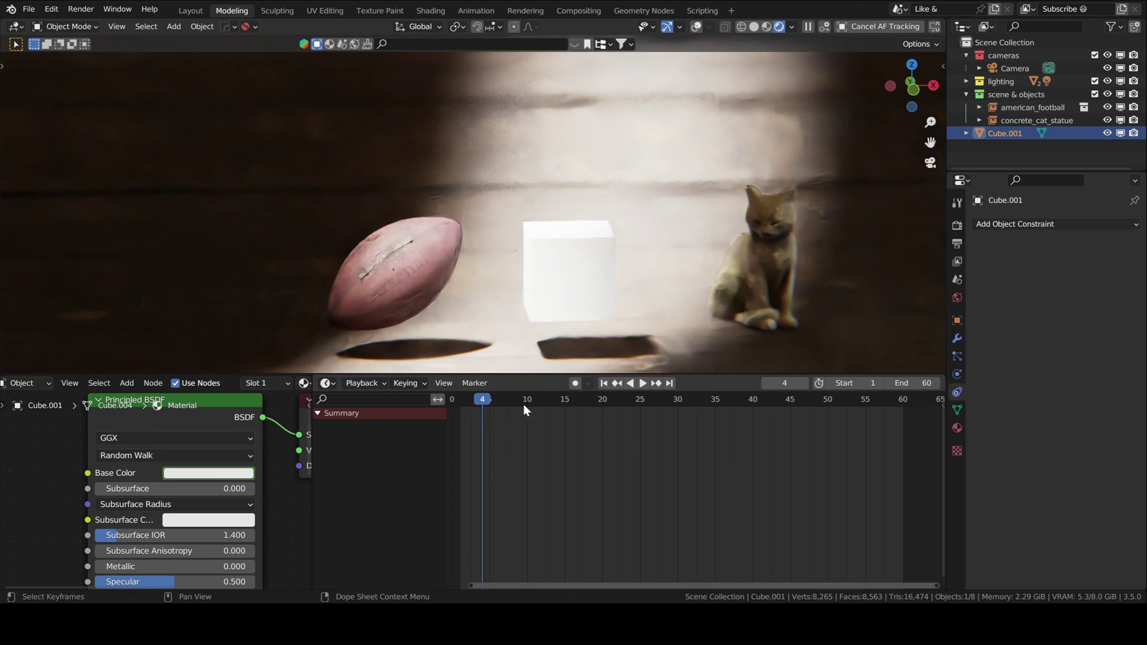
{"action": "mouse_move", "coordinate": [494, 400]}
{"action": "left_mouse_down"}
{"action": "mouse_move", "coordinate": [706, 403]}
{"action": "mouse_move", "coordinate": [477, 411]}
{"action": "left_mouse_up"}
{"action": "key", "text": "space"}
{"action": "key", "text": "z"}
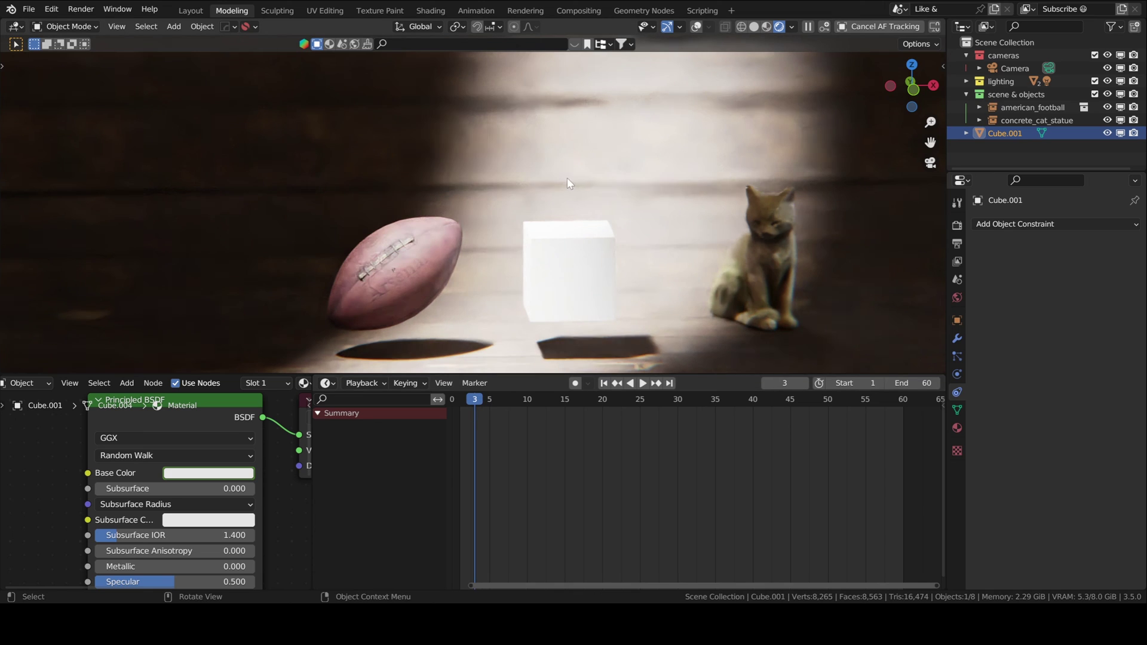
Show the viewport overlays and, at frame 43, select the cube's Principled BSDF node to reveal the material keyframes.
{"action": "left_click", "coordinate": [569, 71]}
{"action": "left_click", "coordinate": [453, 253]}
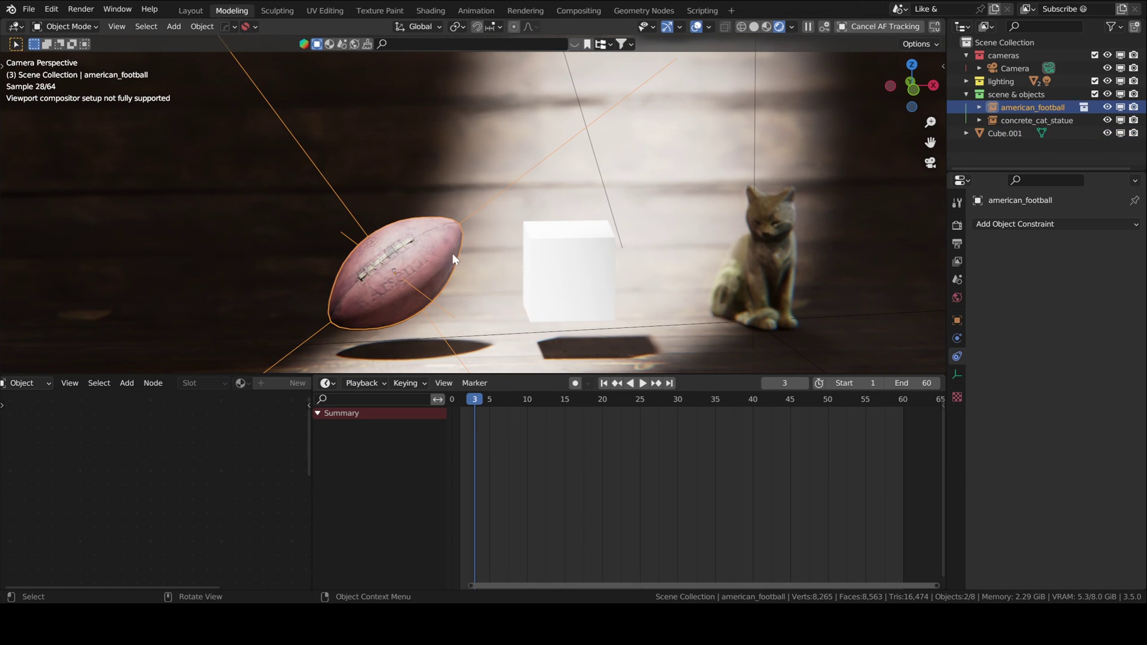
{"action": "left_click", "coordinate": [593, 246]}
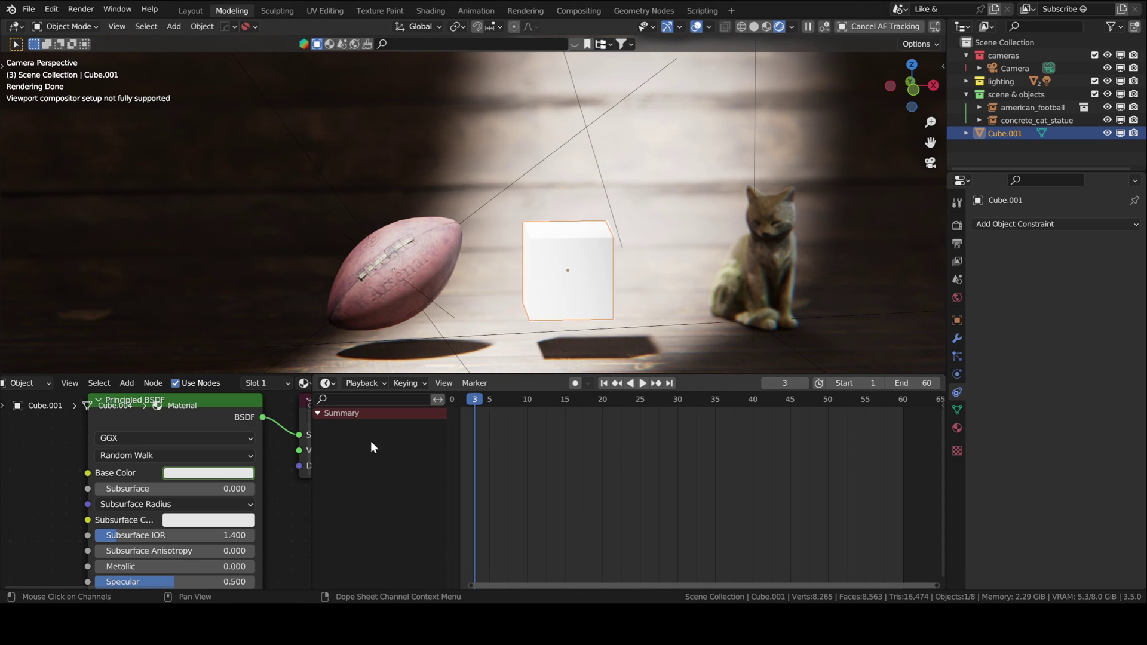
{"action": "left_click_drag", "start_coordinate": [490, 399], "coordinate": [769, 431]}
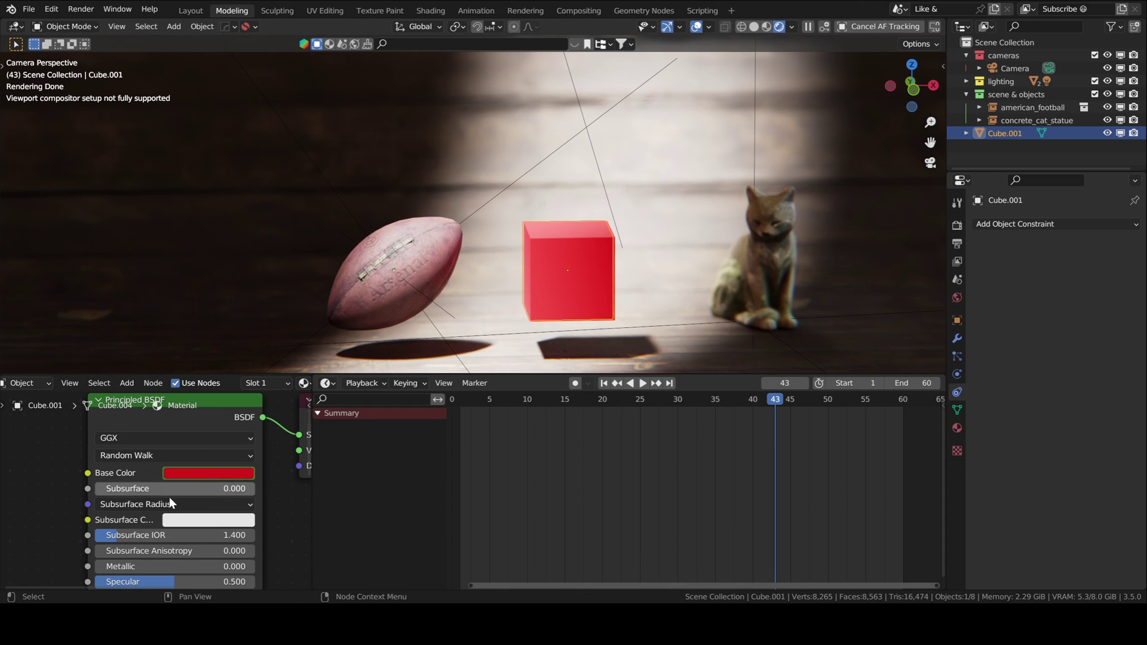
{"action": "left_click", "coordinate": [219, 418]}
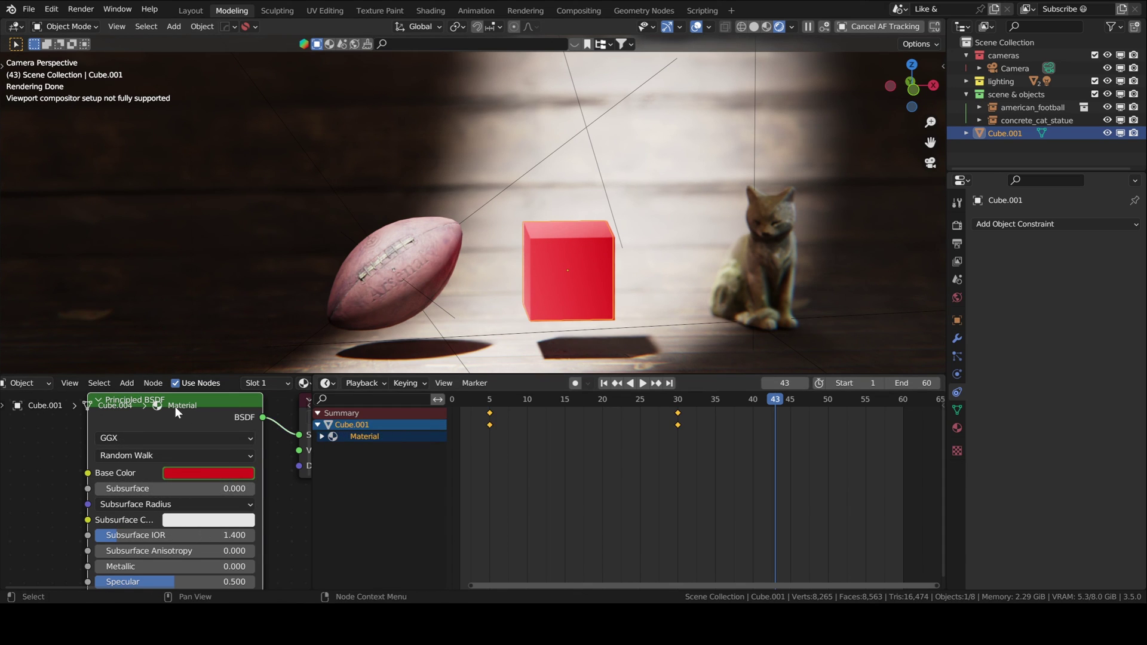